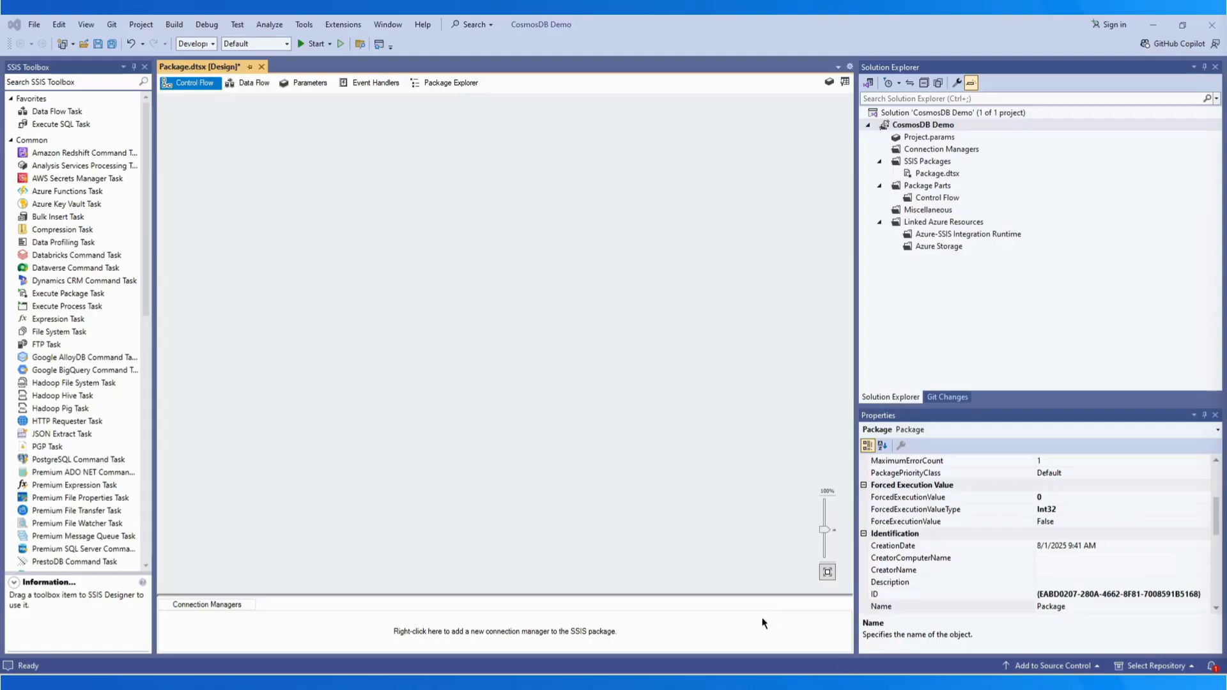
Add a new connection manager of the CosmosDB type to the package.
right_click(688, 618)
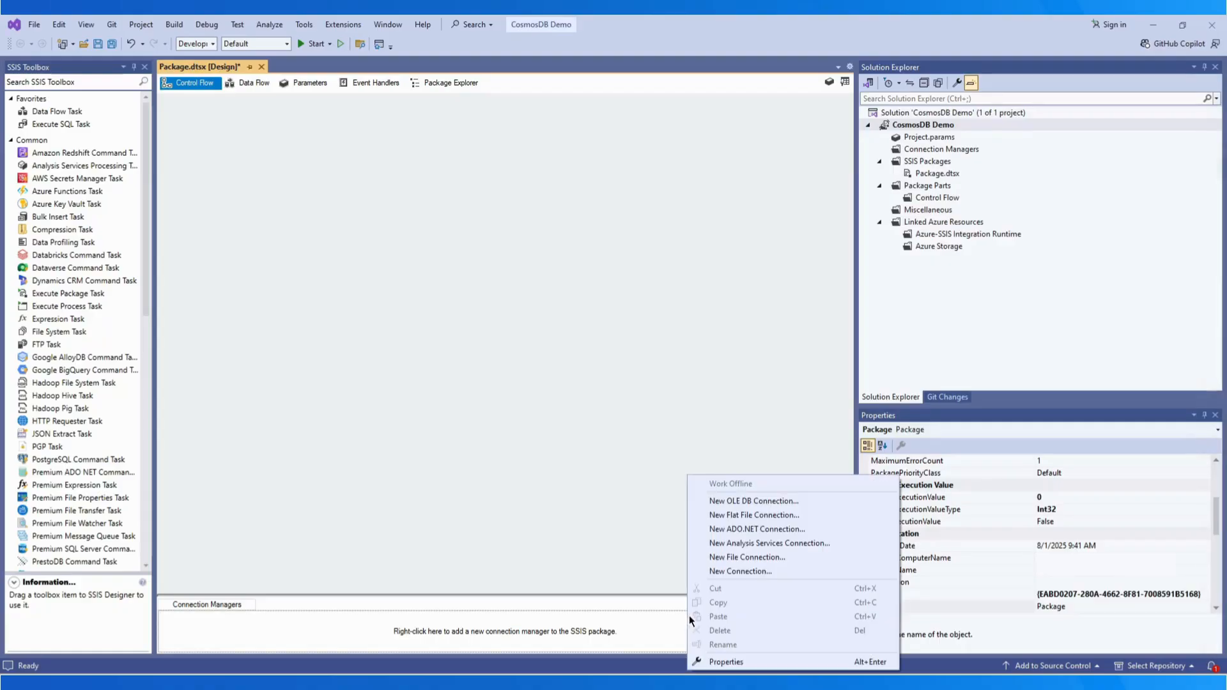
left_click(740, 571)
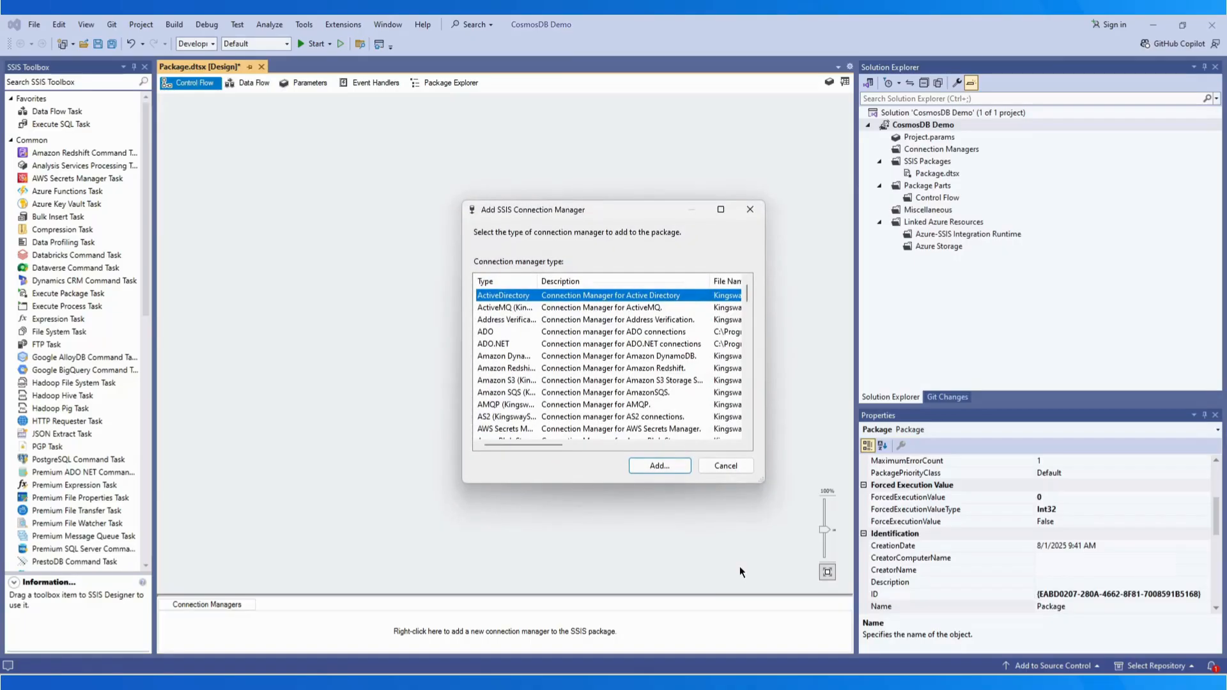
type("co")
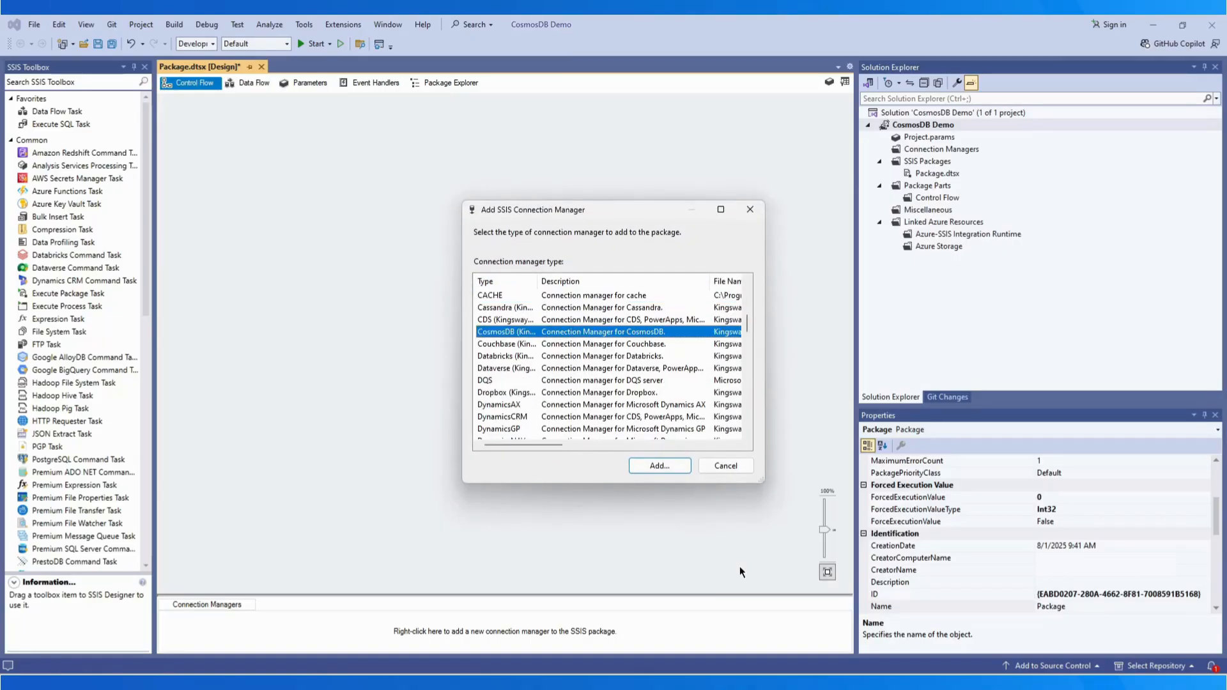
left_click(657, 465)
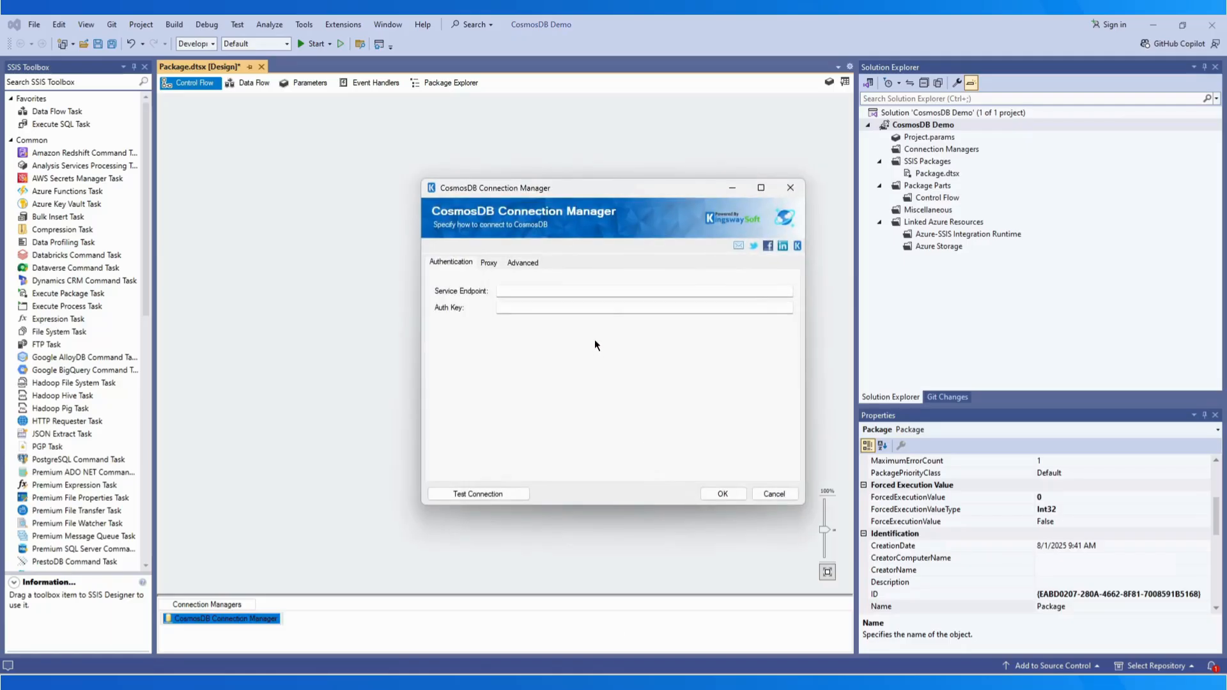
left_click(604, 291)
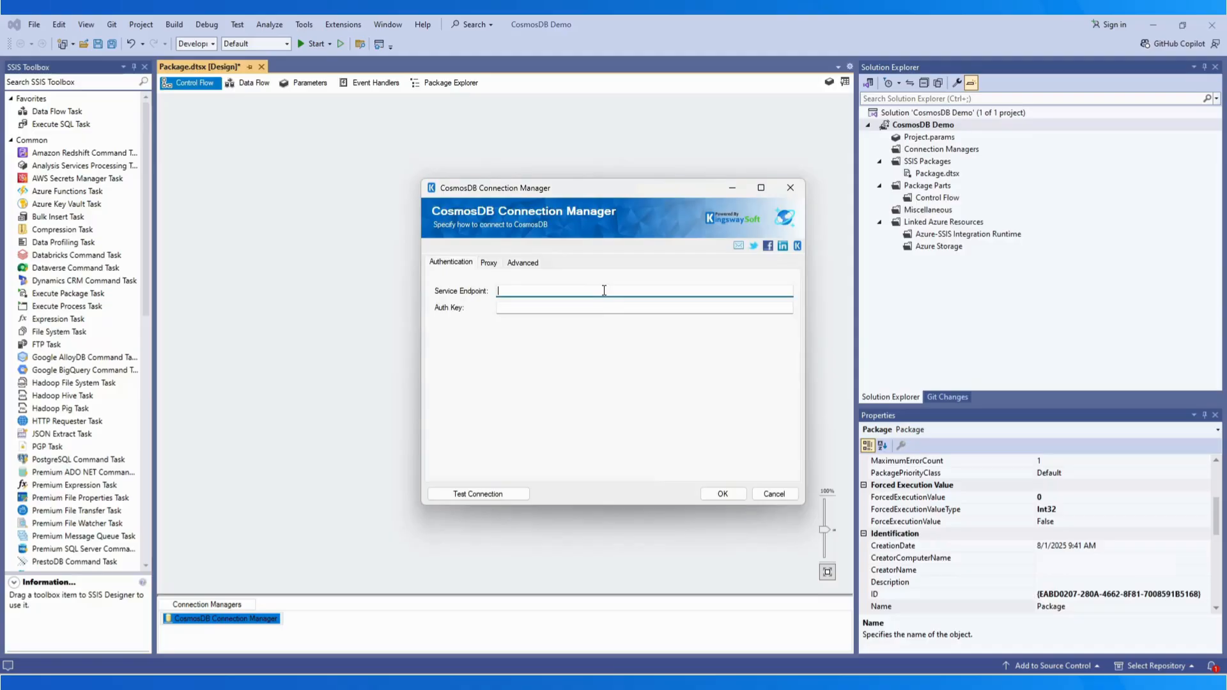
type("https://<your-account-name>.documents.azure.com")
left_click_drag(664, 291, 456, 293)
key("BackSpace")
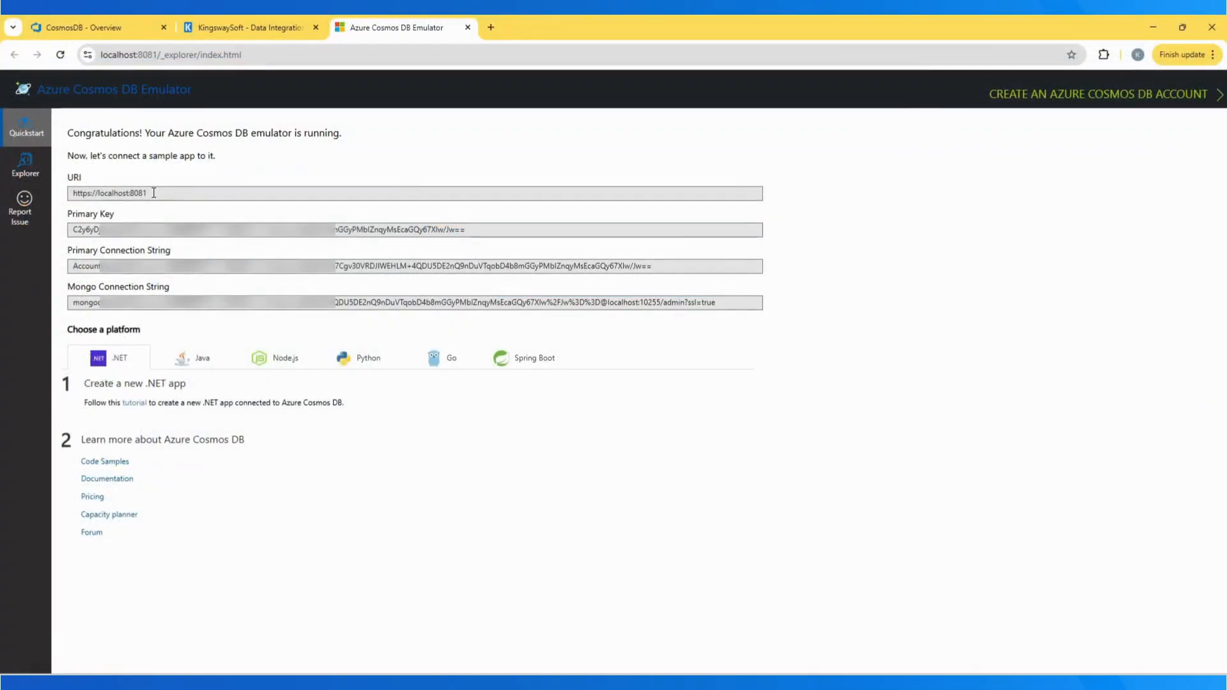
left_click_drag(152, 193, 60, 193)
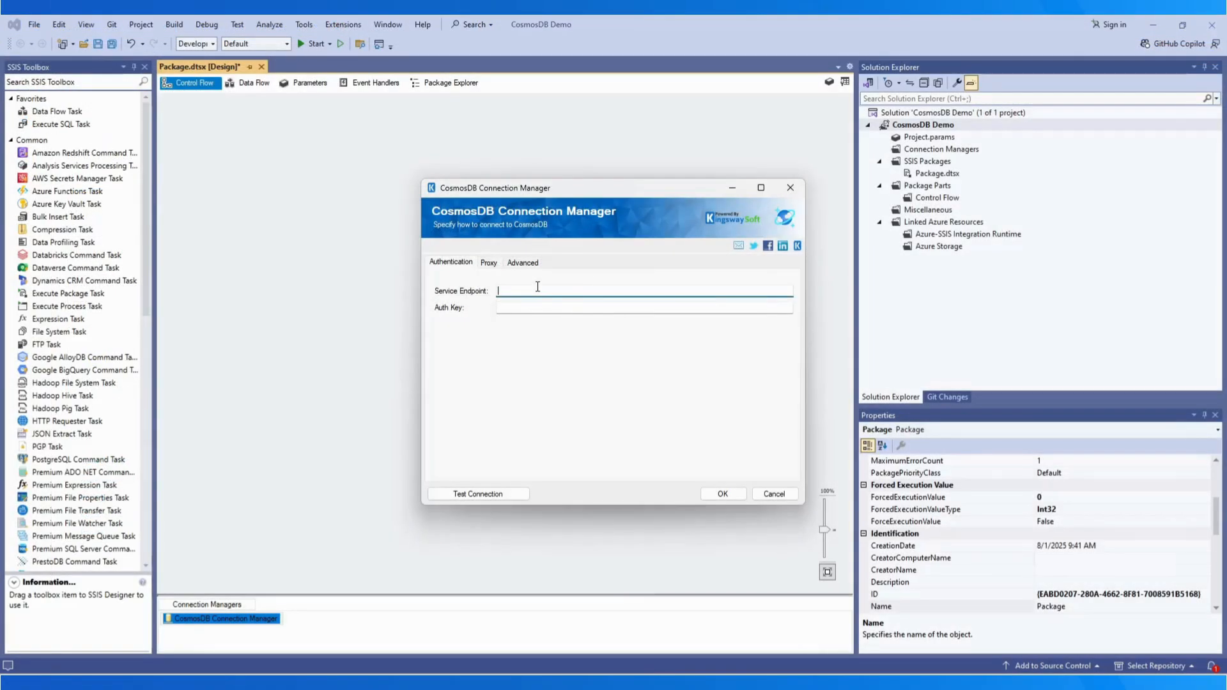
type("https://localhost:8081")
key("alt+Tab")
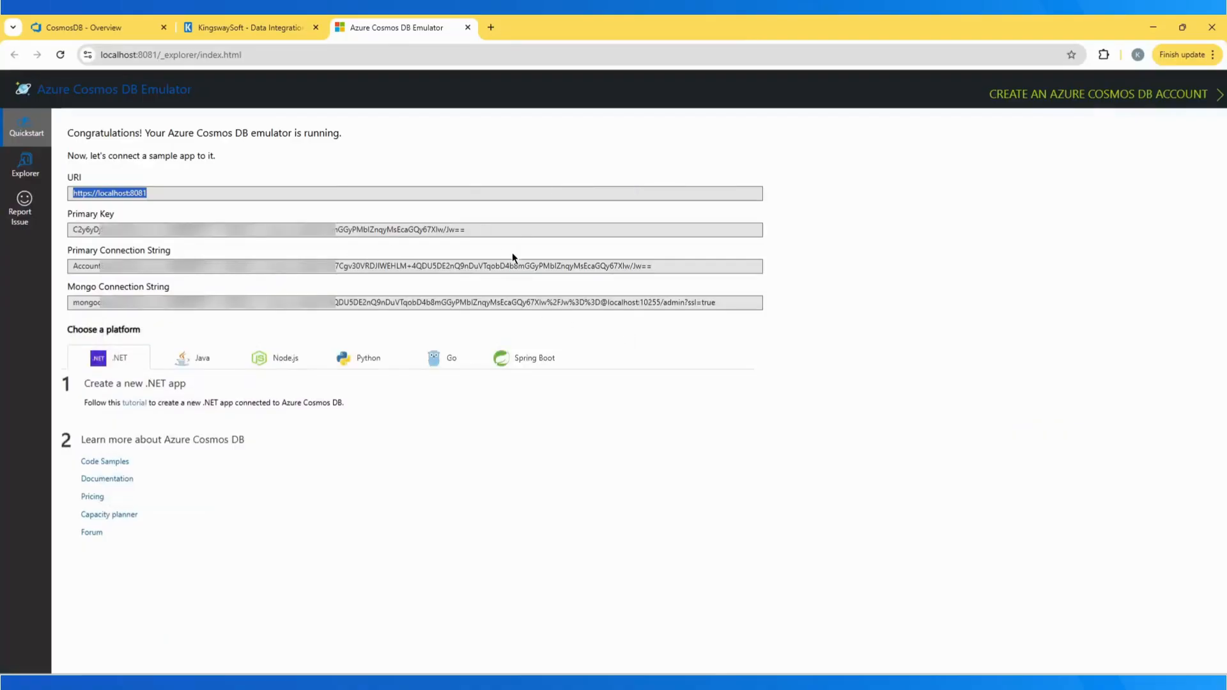
left_click_drag(472, 230, 71, 235)
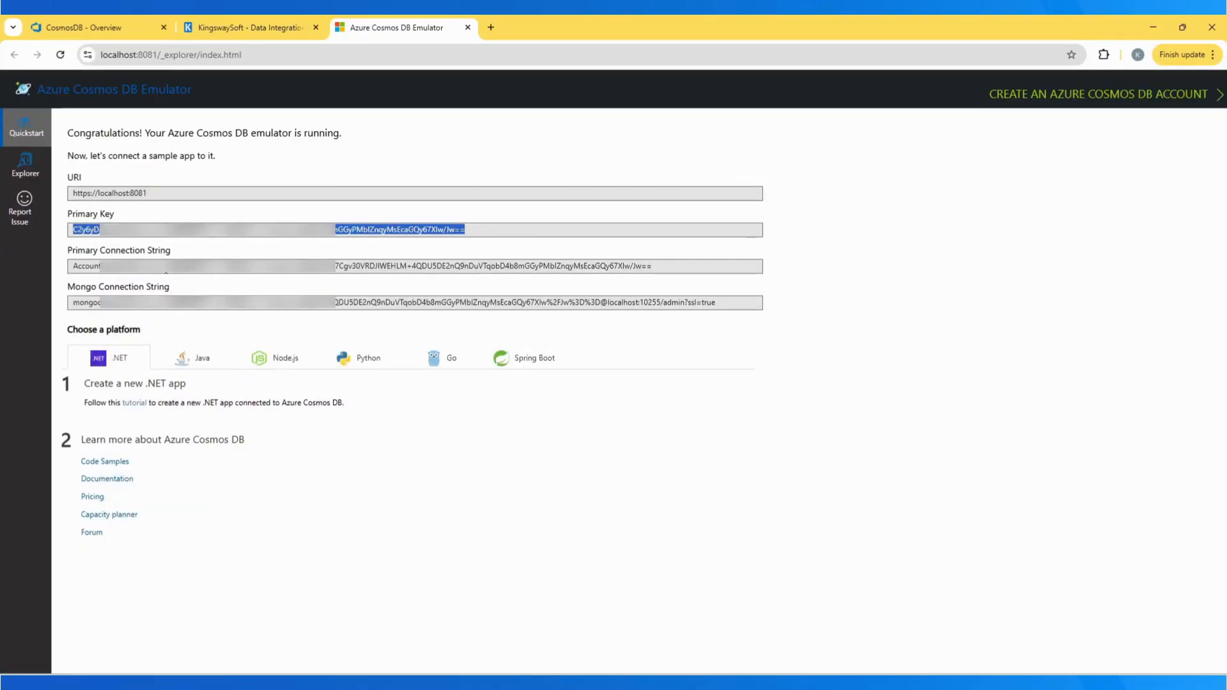
key("alt+Tab")
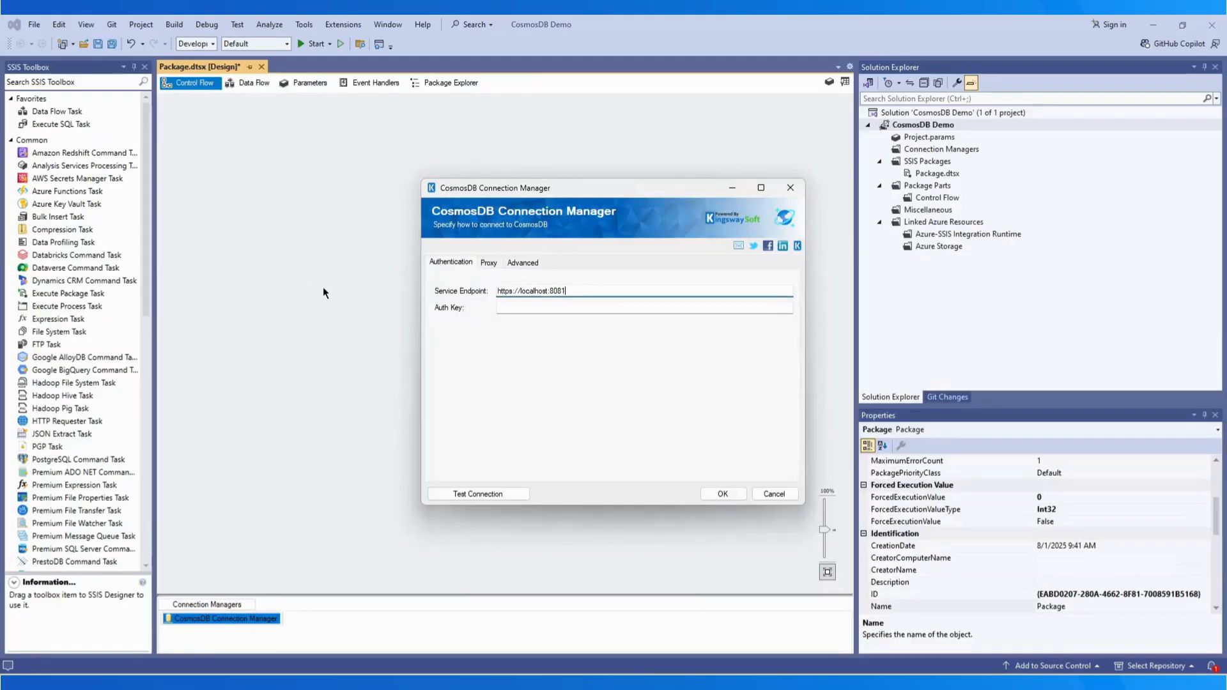
left_click(537, 304)
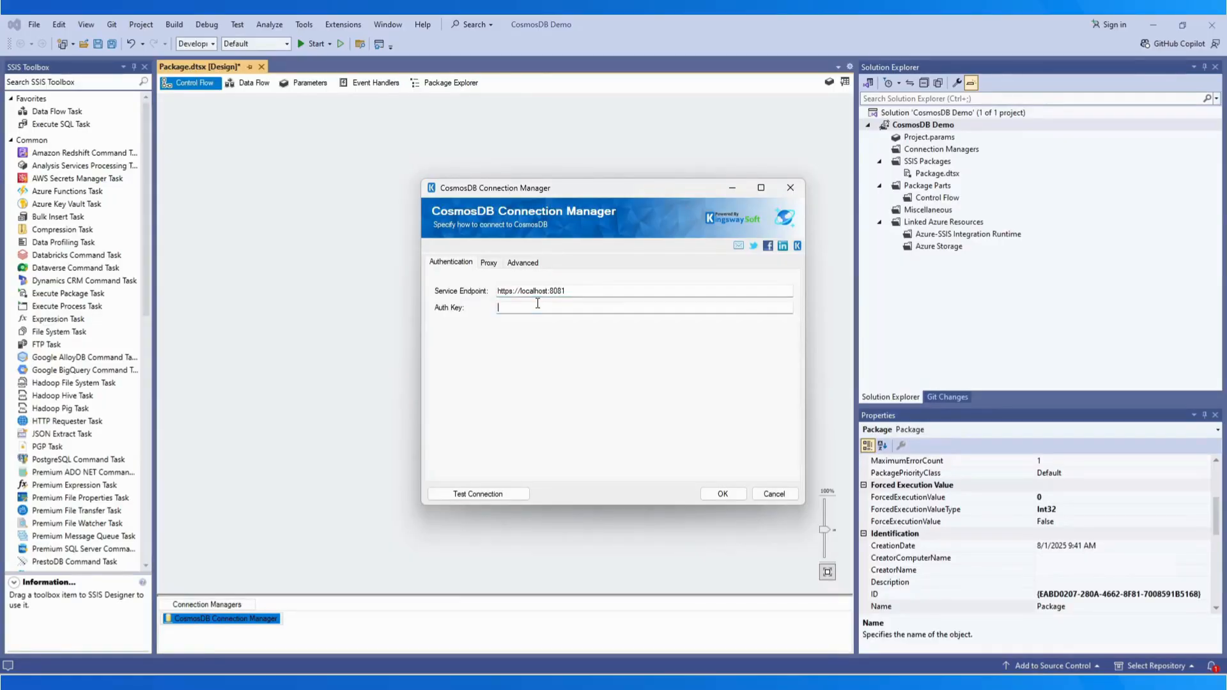
key("ctrl+v")
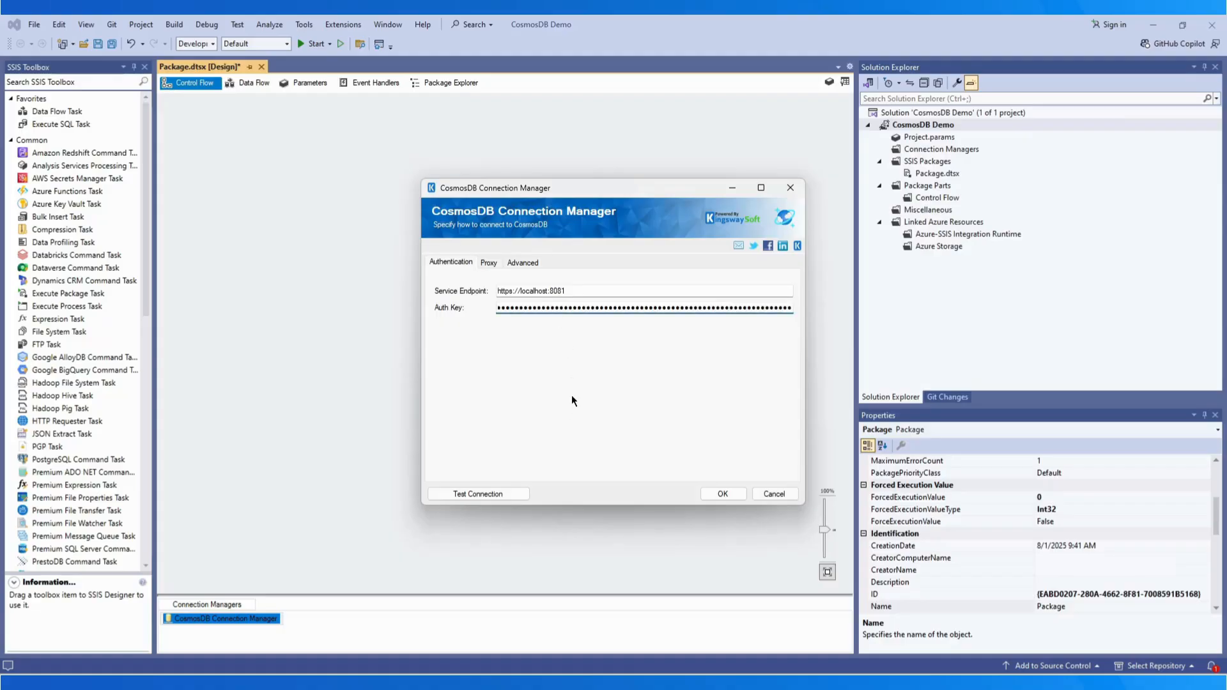
Try the Manual proxy mode with proxy authentication required, and return the proxy mode to No Proxy.
left_click(490, 263)
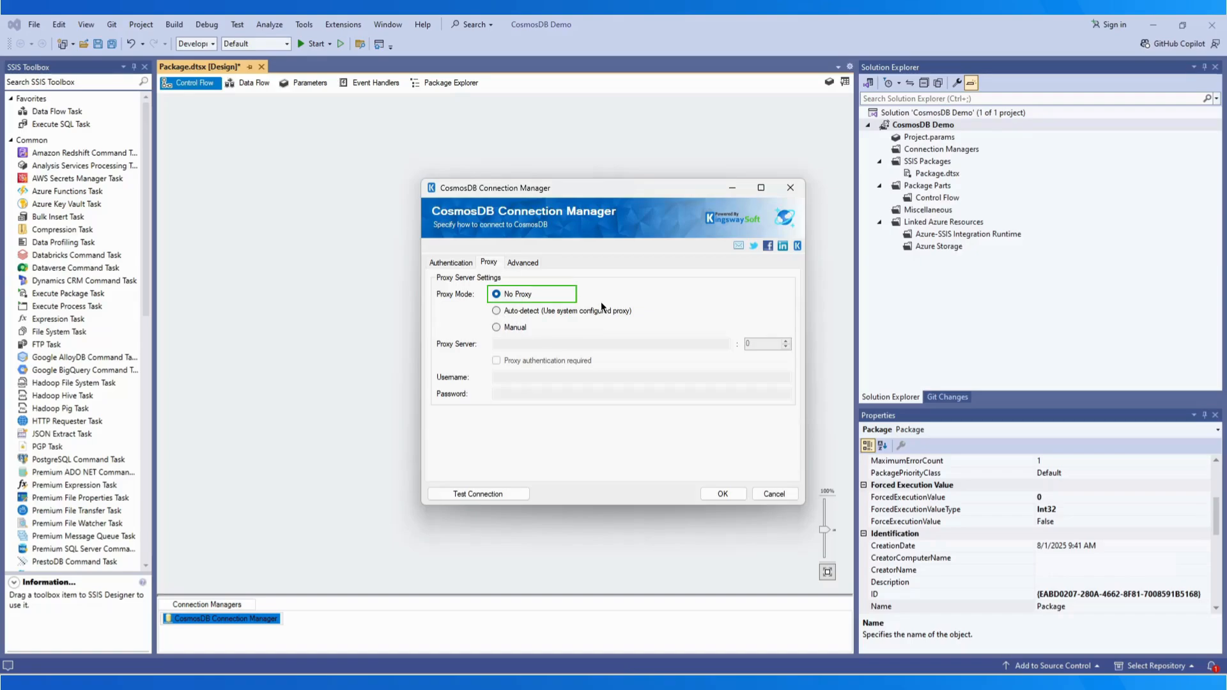
left_click(496, 327)
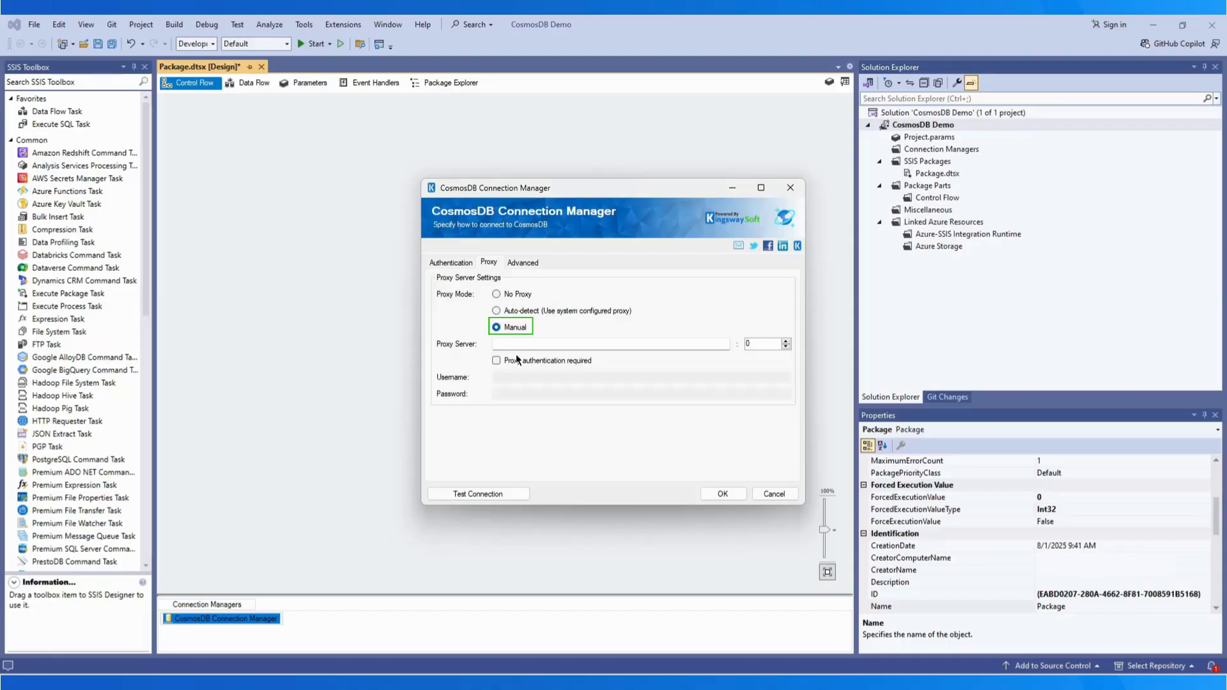
left_click(496, 360)
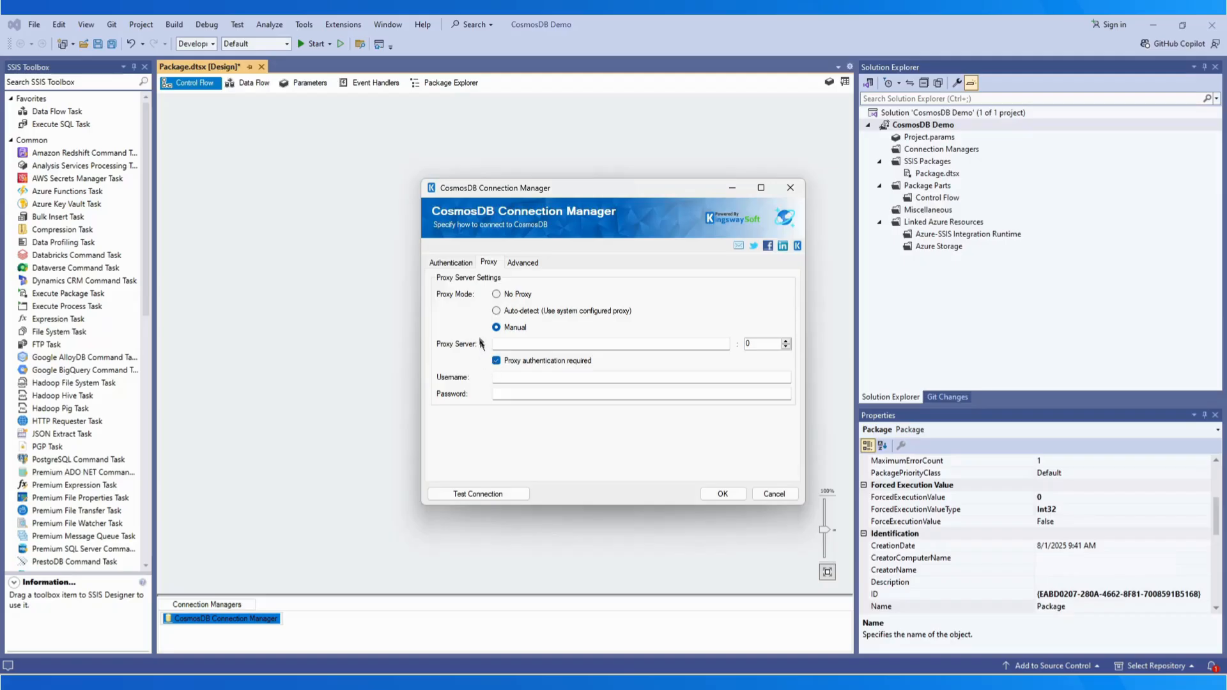
left_click(497, 295)
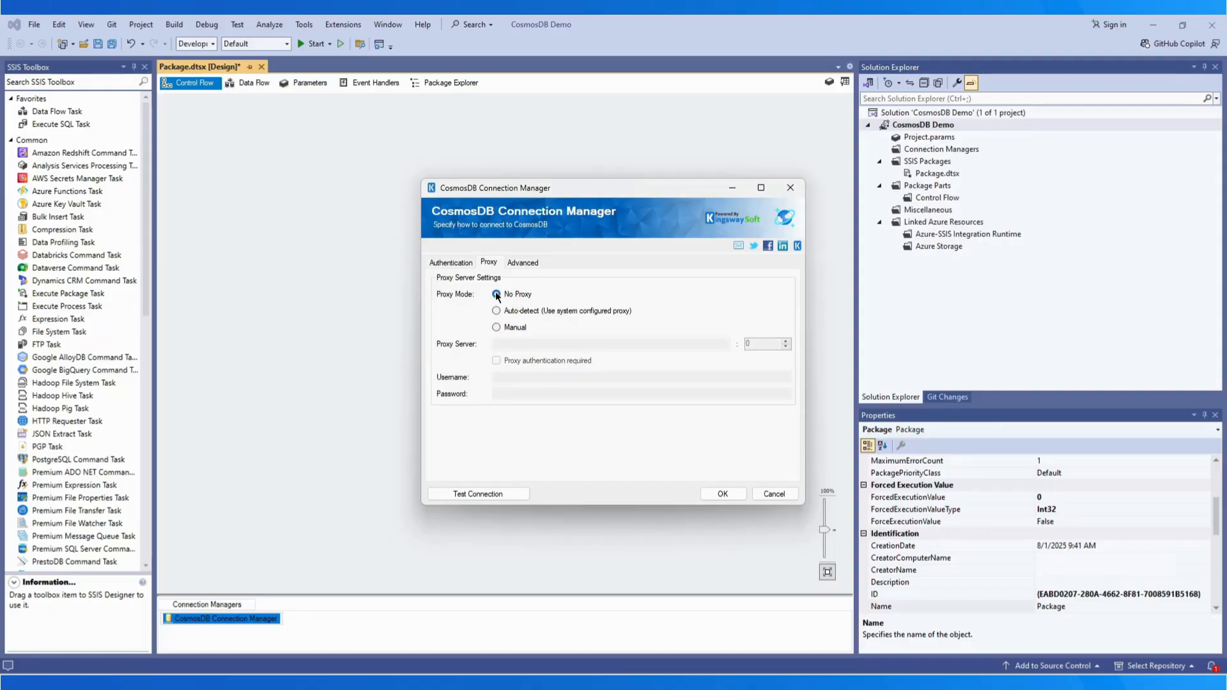
Review the advanced connection settings, and test and save the CosmosDB connection.
left_click(526, 262)
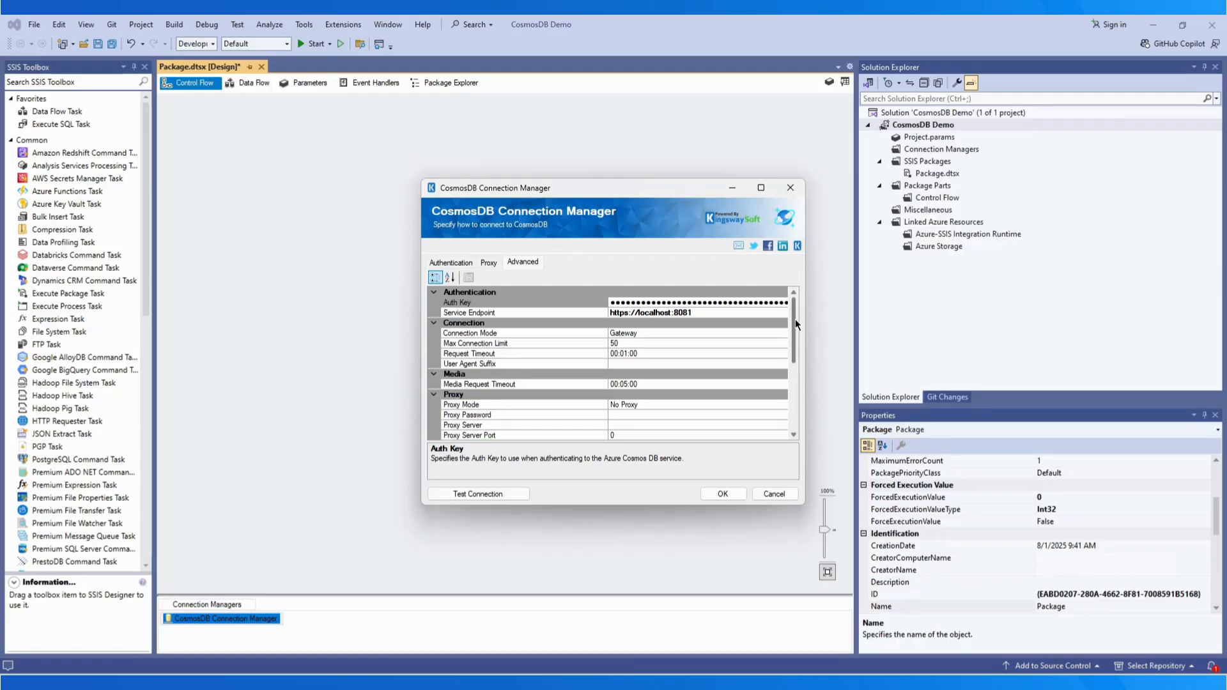
left_click_drag(795, 320, 807, 364)
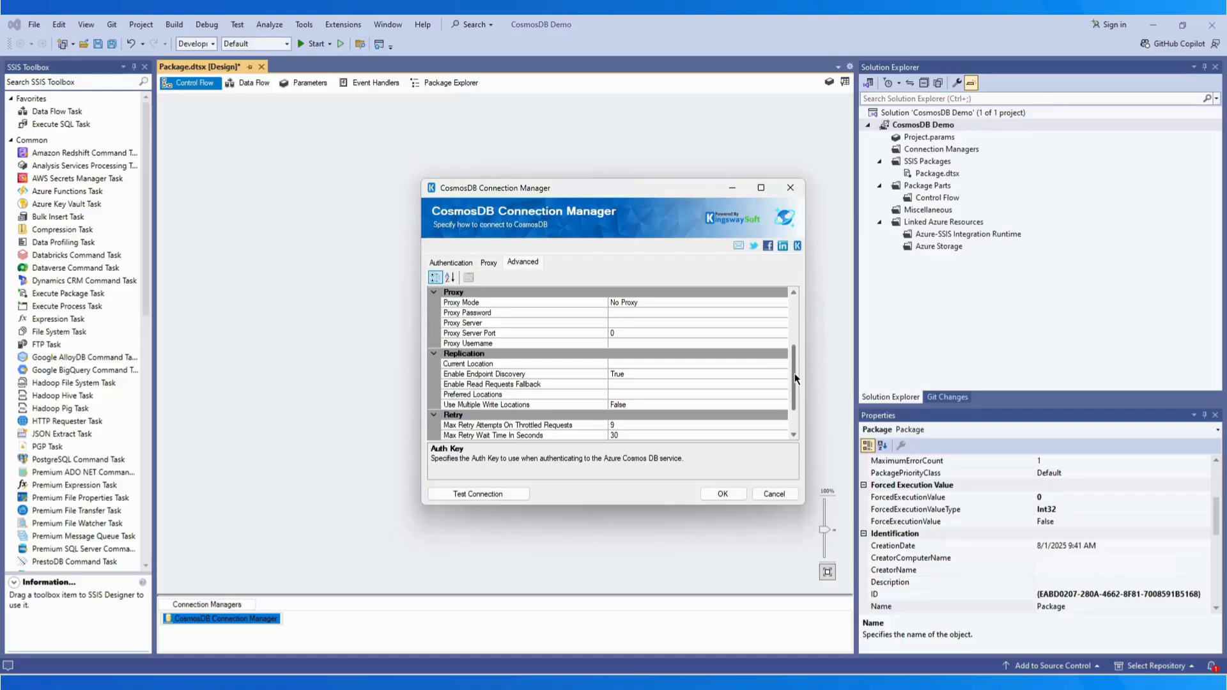
left_click_drag(795, 373, 800, 409)
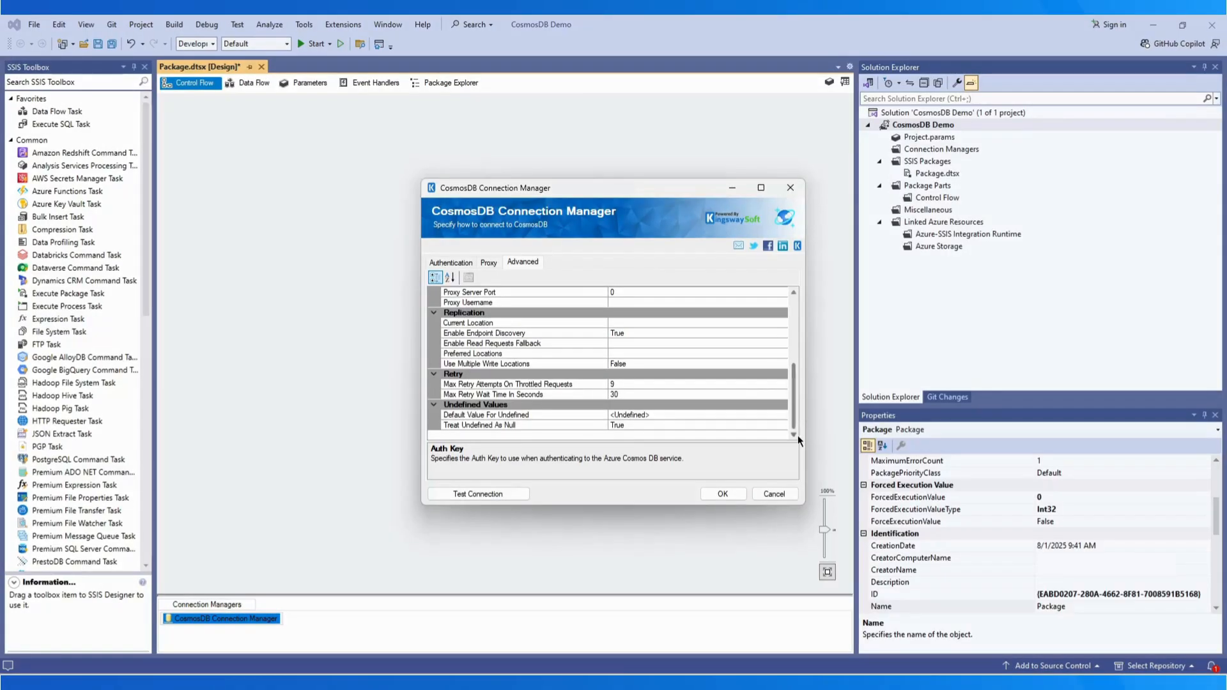
left_click(475, 493)
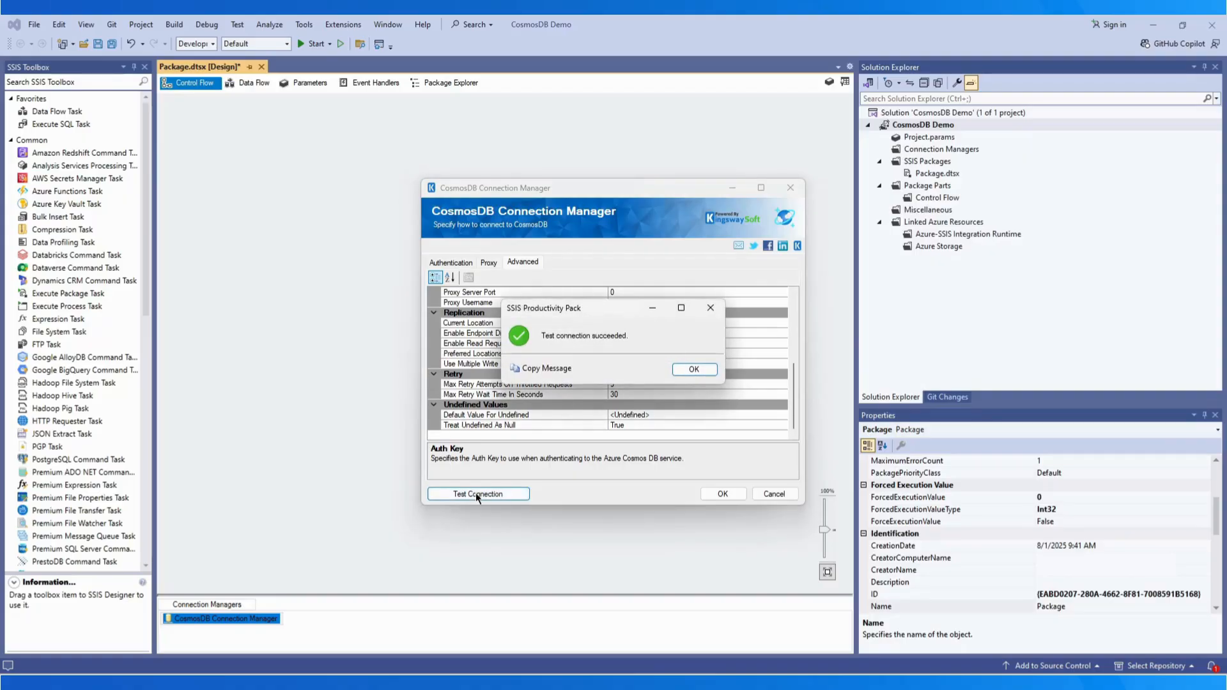
left_click(695, 370)
left_click(723, 494)
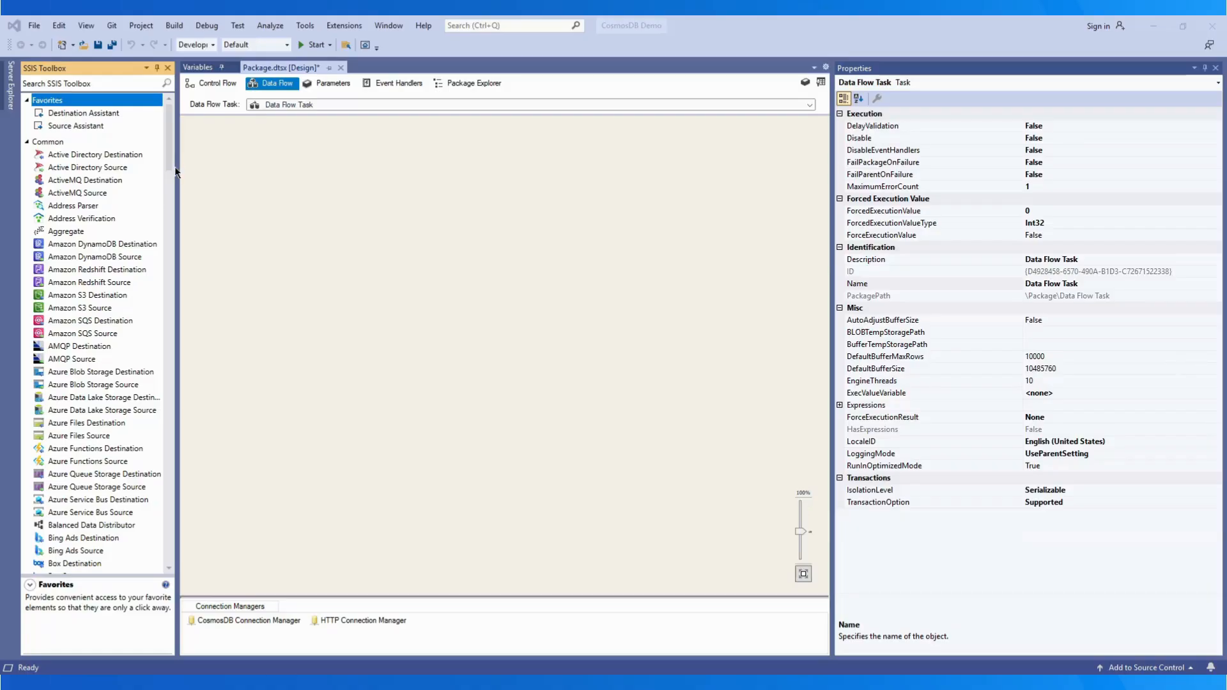
Add a CosmosDB Source component to the empty data flow.
scroll(175, 172, "down", 5)
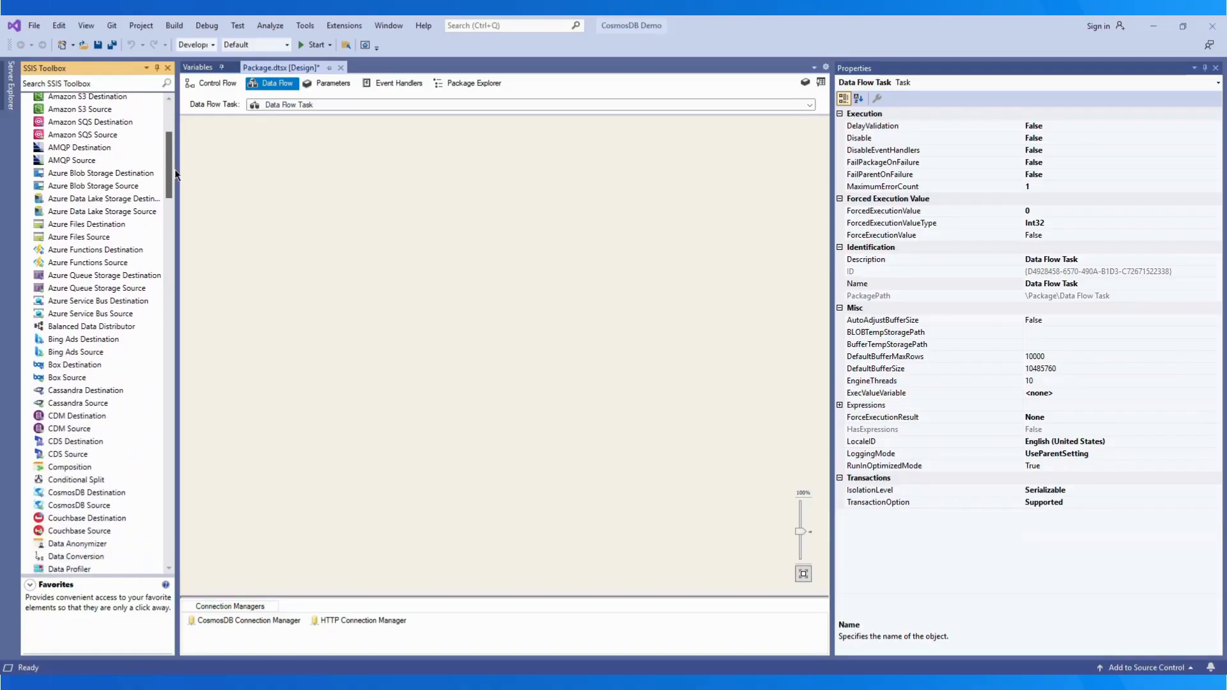
scroll(175, 173, "down", 4)
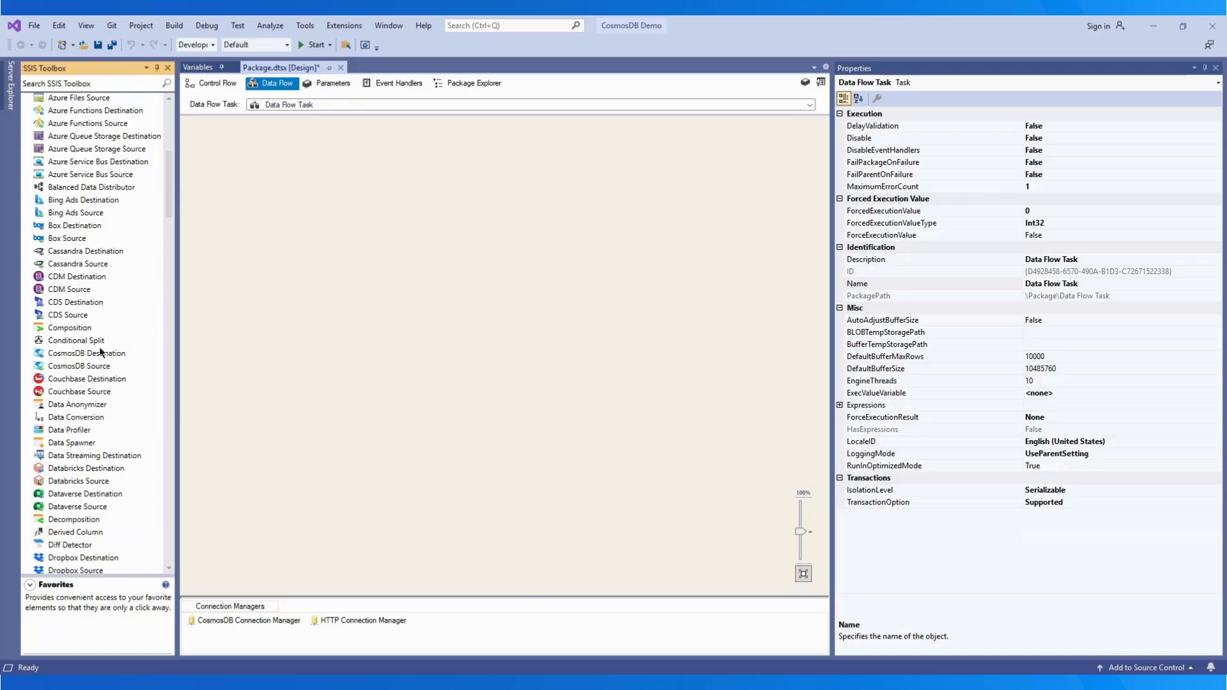
double_click(78, 366)
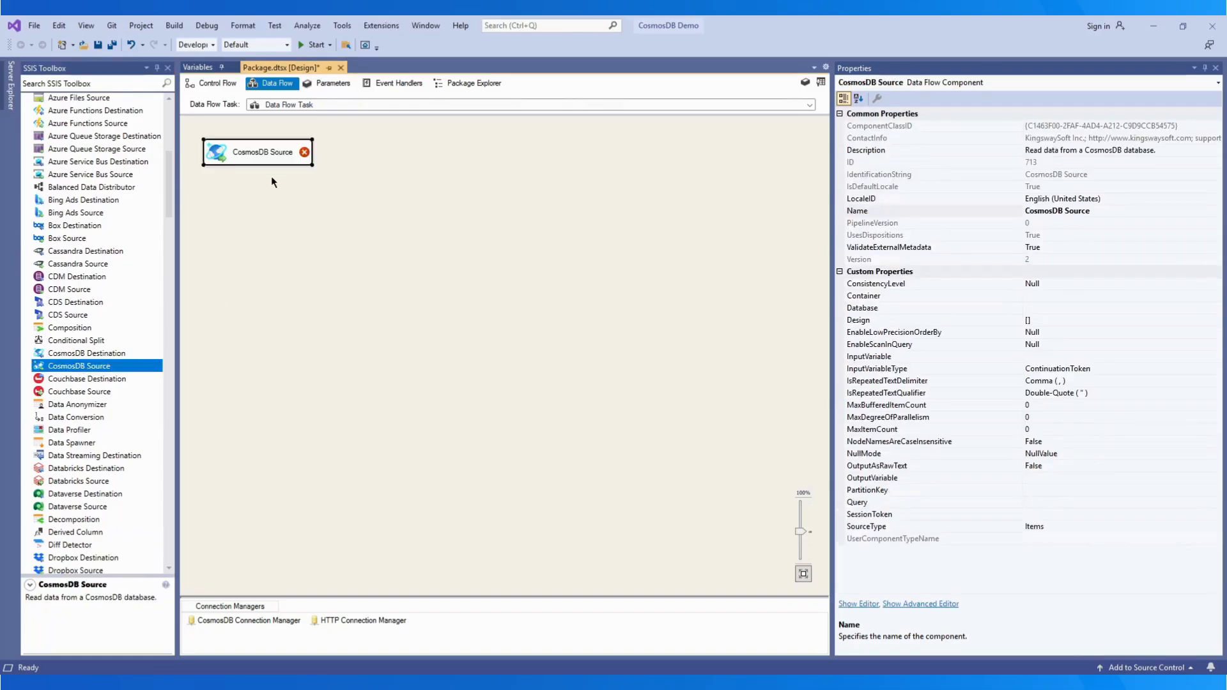
Configure the CosmosDB Source to use CosmosDB Connection Manager with the SampleDB database and the SampleContainer container.
double_click(259, 151)
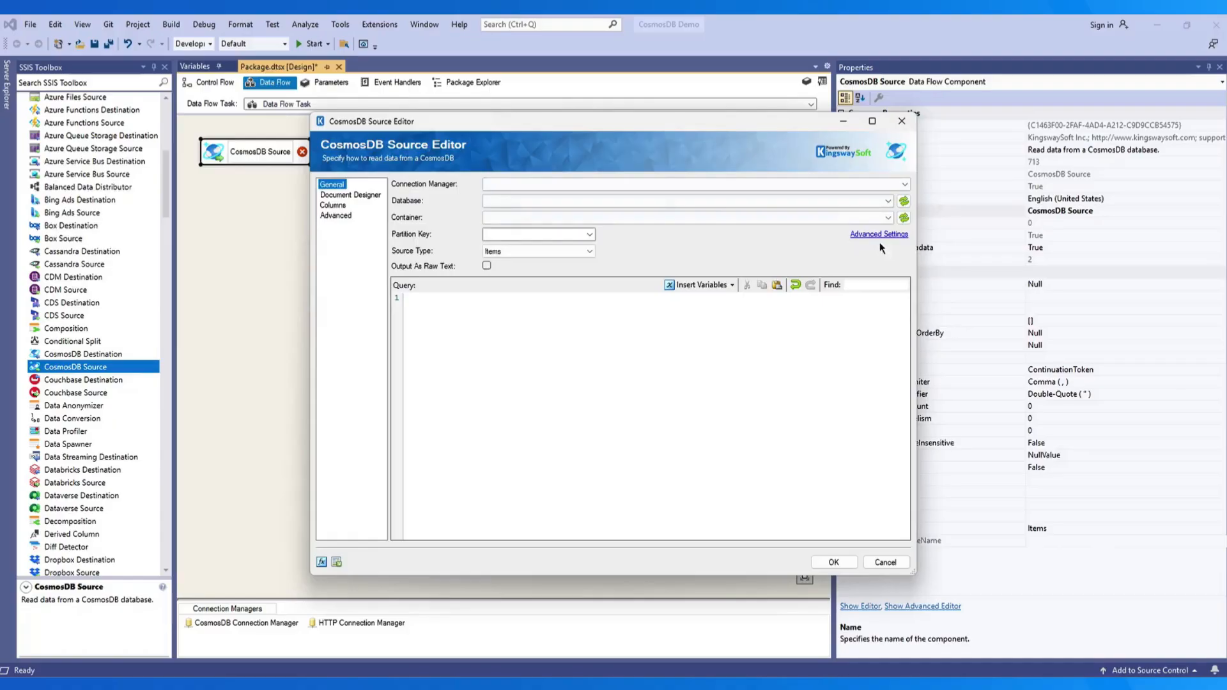
left_click(878, 184)
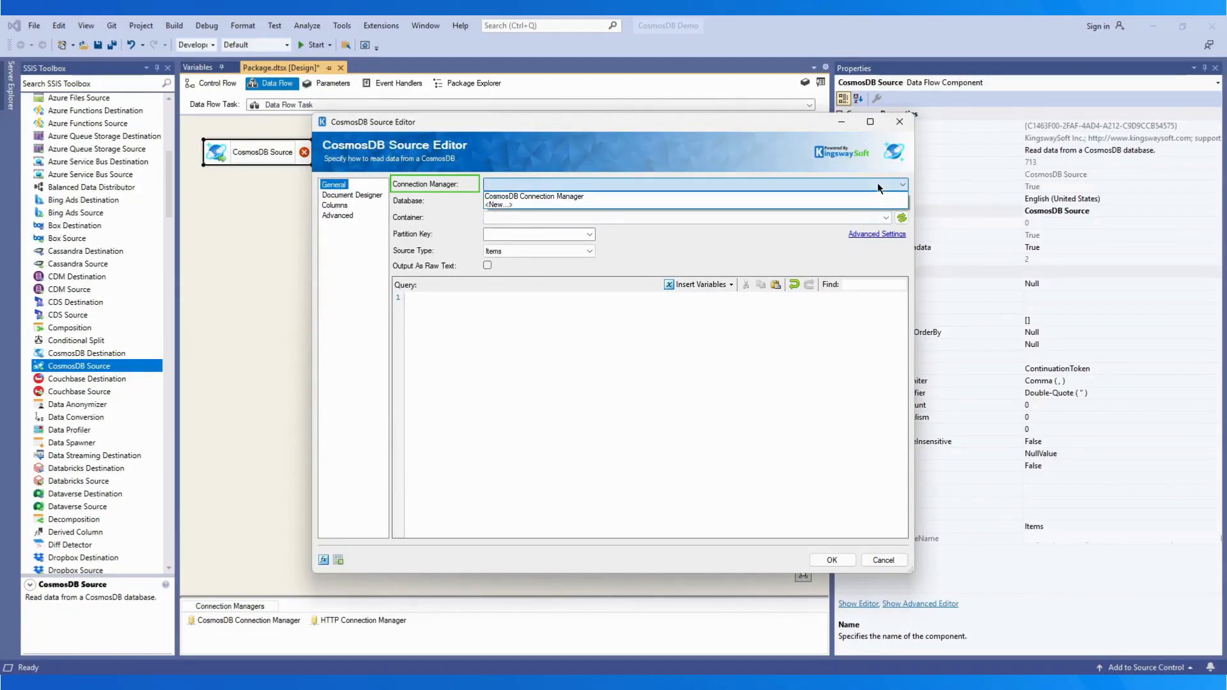
left_click(837, 196)
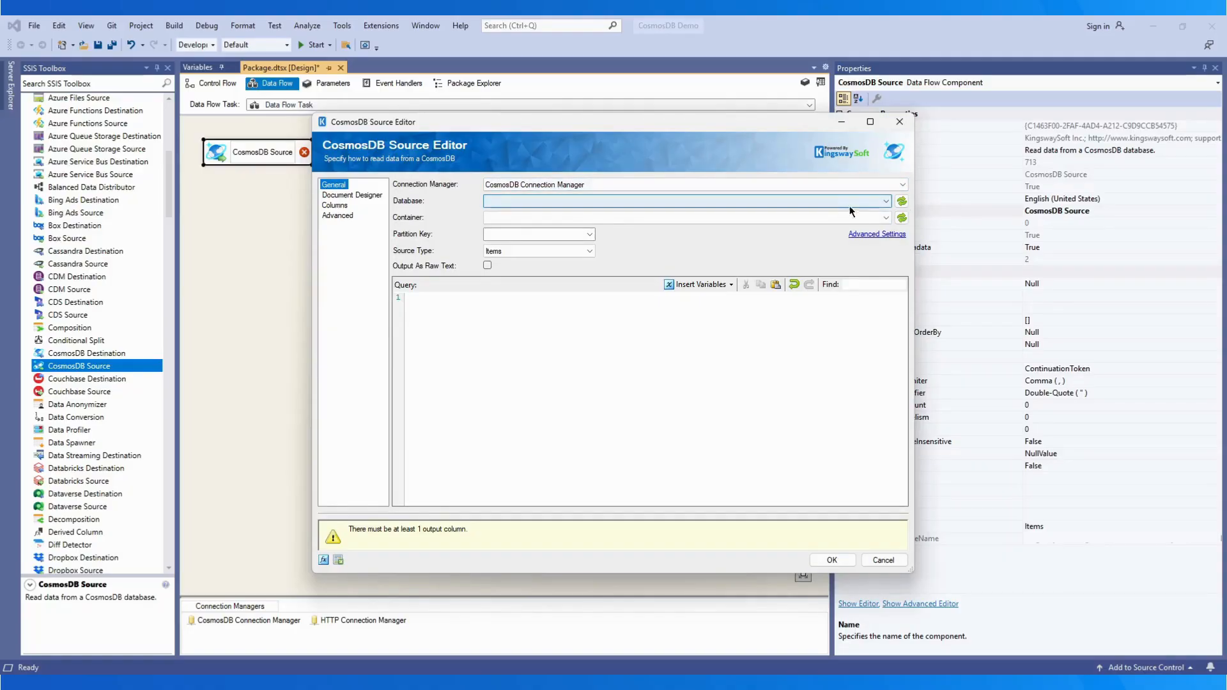
left_click(885, 202)
left_click(807, 211)
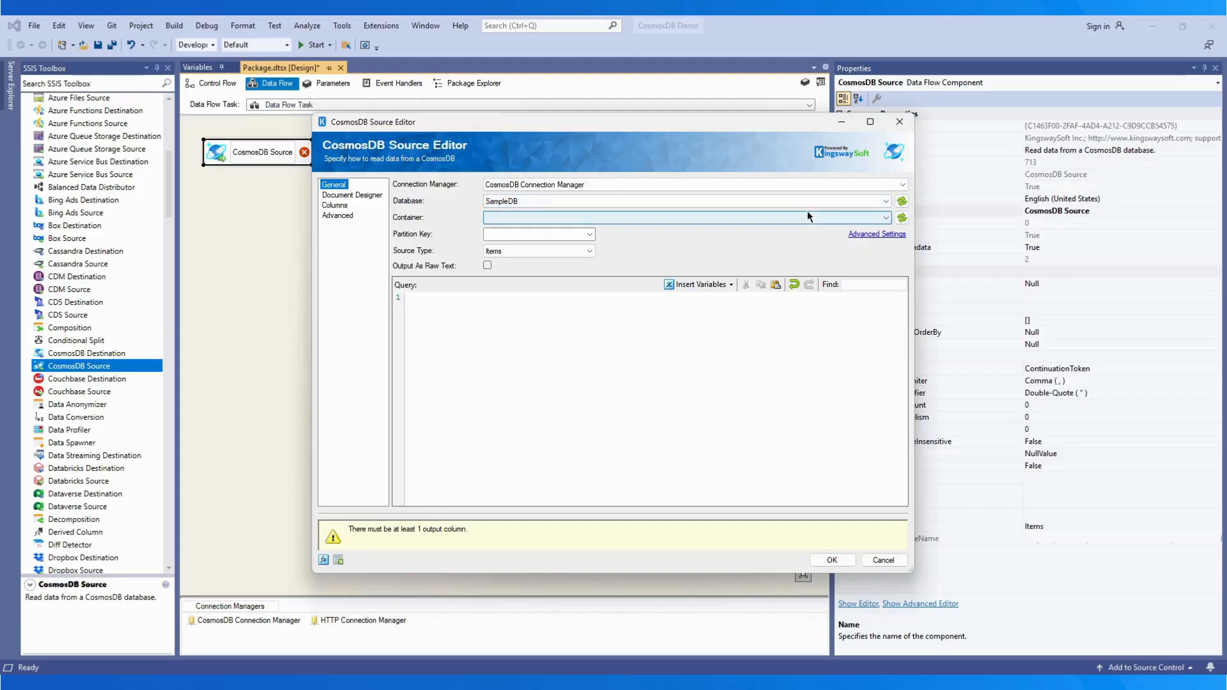
left_click(887, 218)
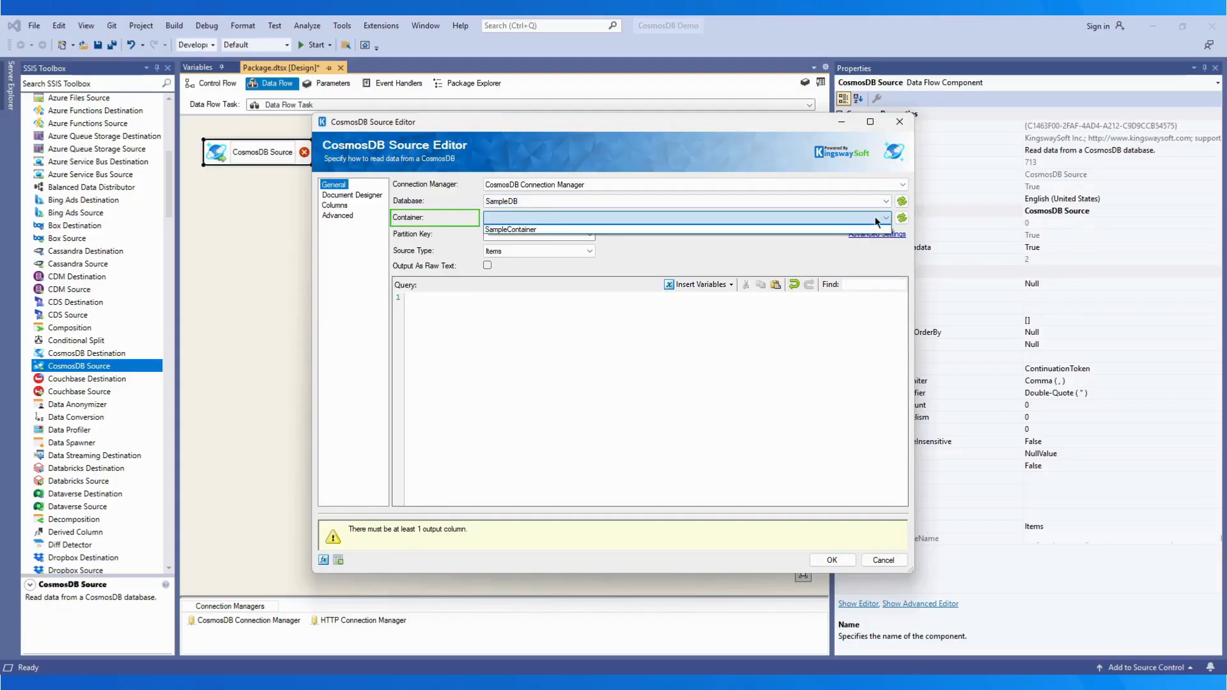
left_click(514, 229)
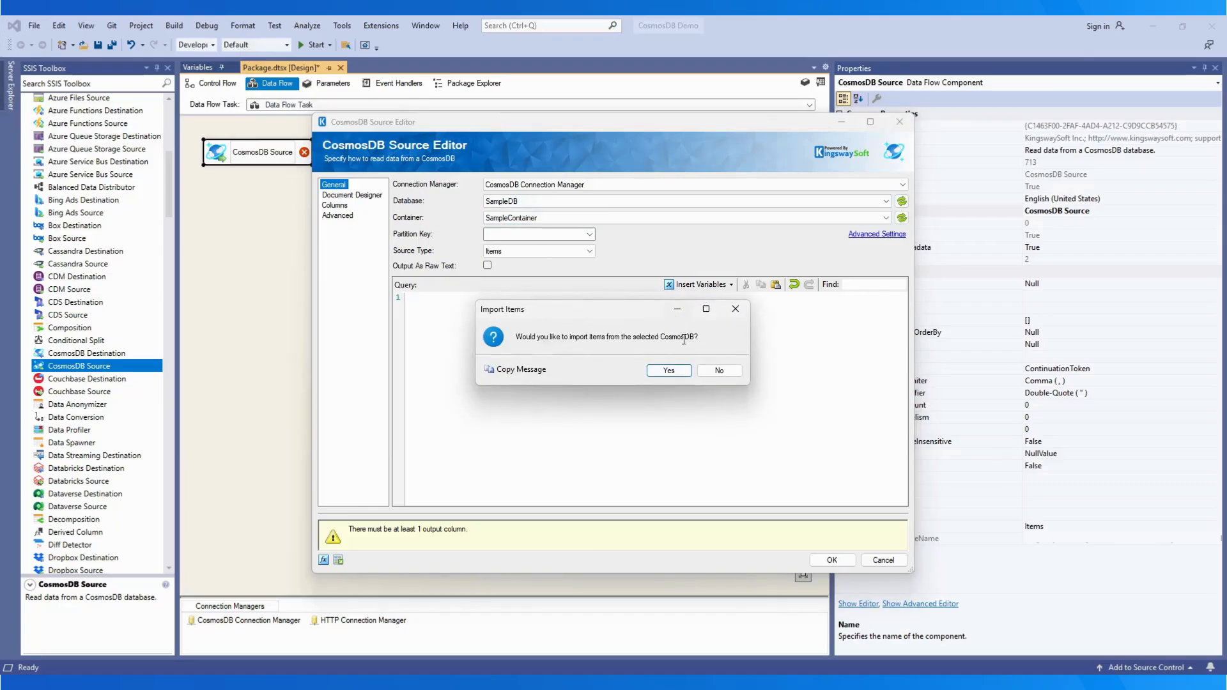
Accept the item import and import the items from SampleContainer with the number of items to scan set to 0.
left_click(669, 372)
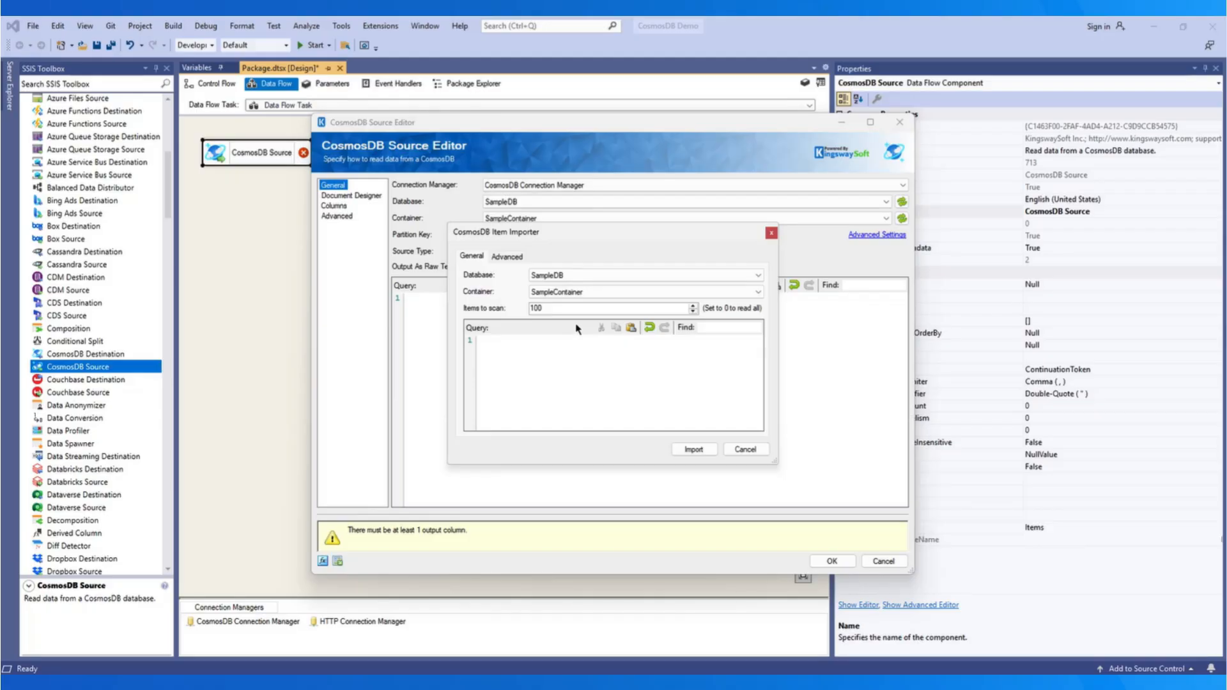
left_click_drag(556, 308, 416, 312)
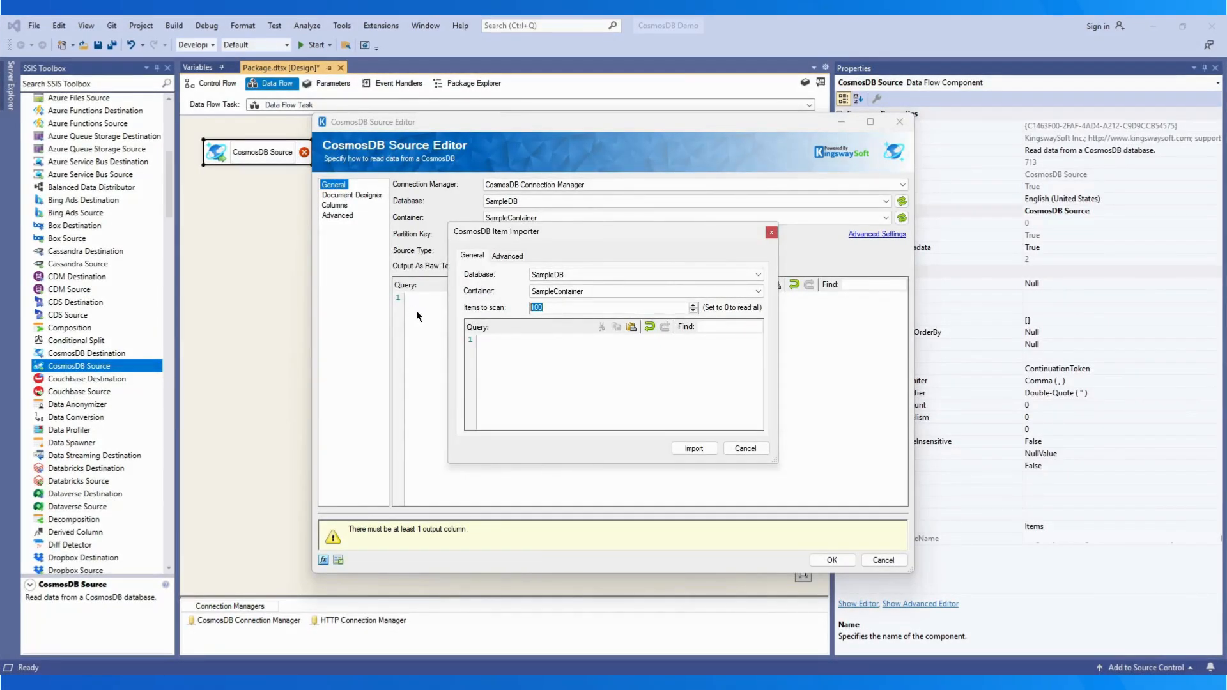
type("0")
left_click(509, 255)
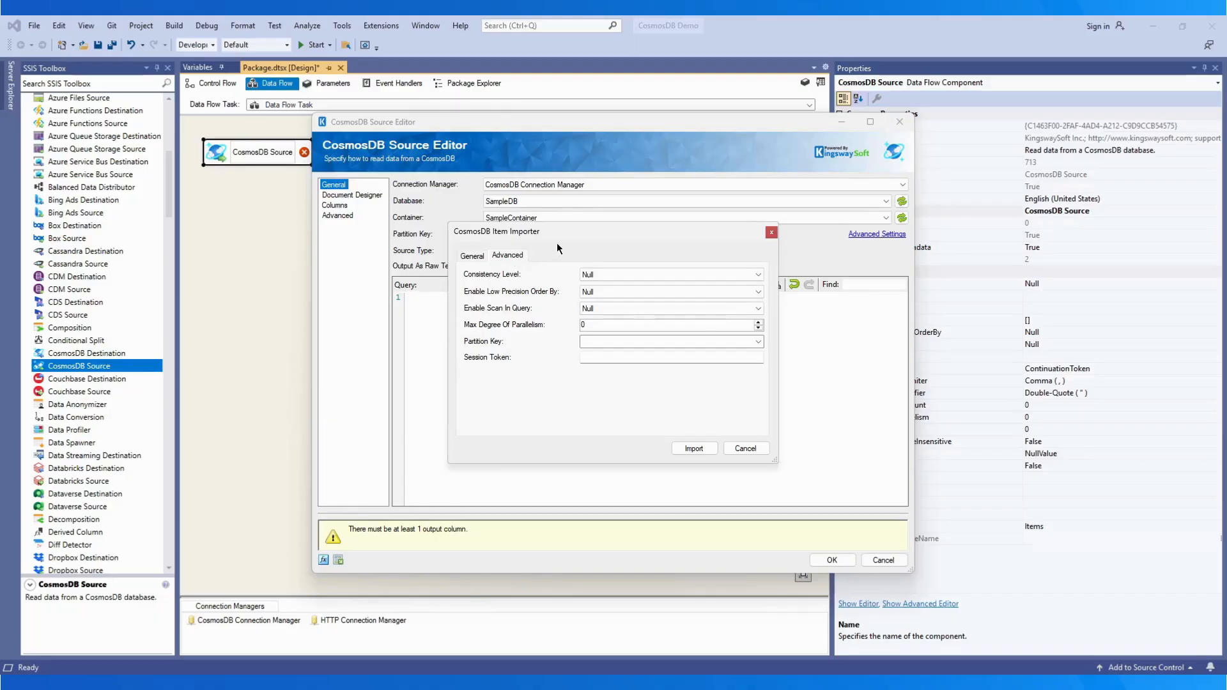
left_click(472, 256)
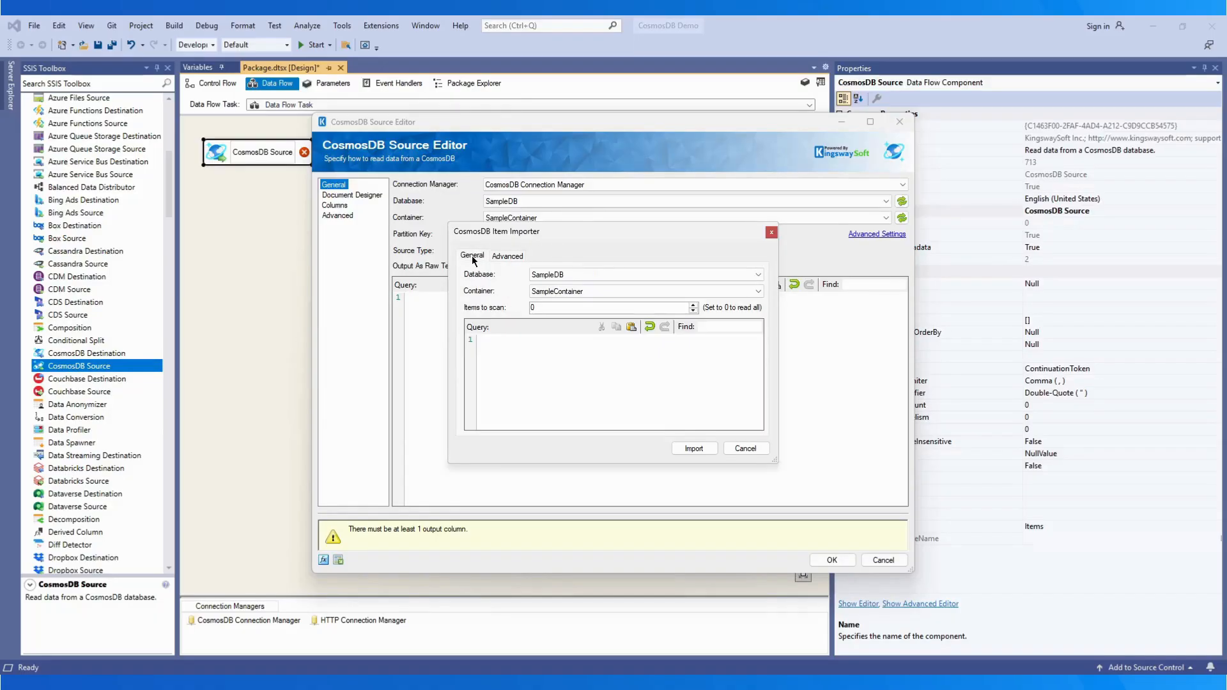
left_click(695, 448)
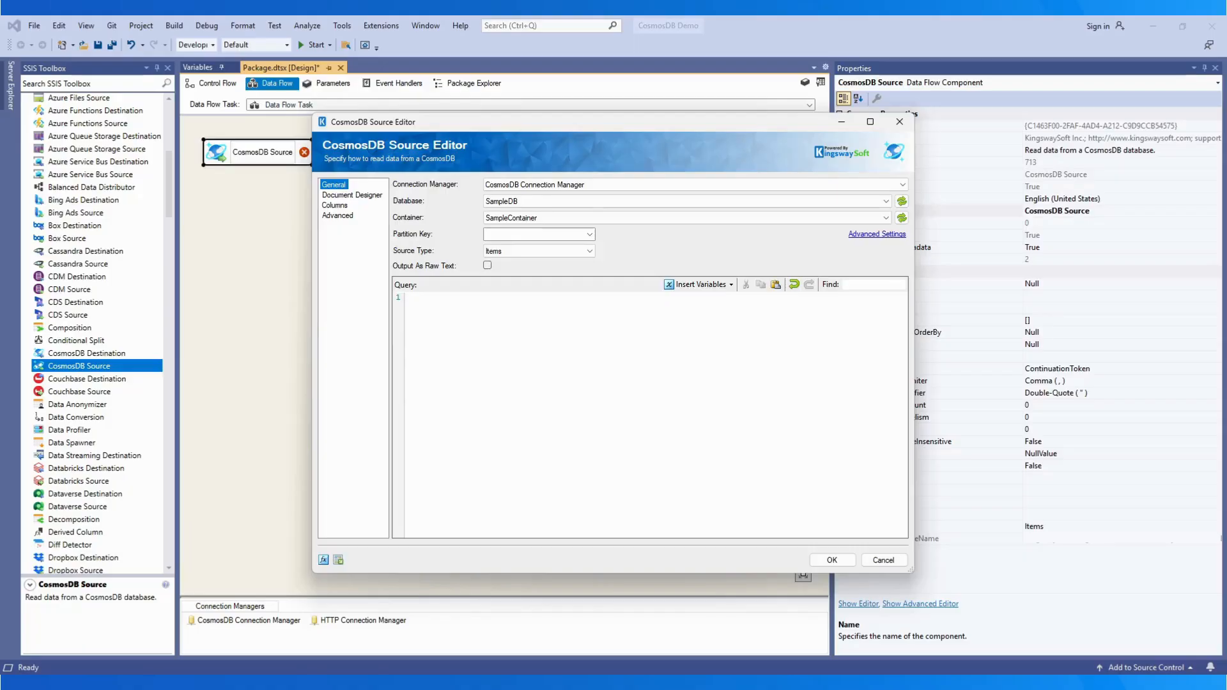
Check the available partition key options and change the source type to Item Change Feed.
left_click(590, 232)
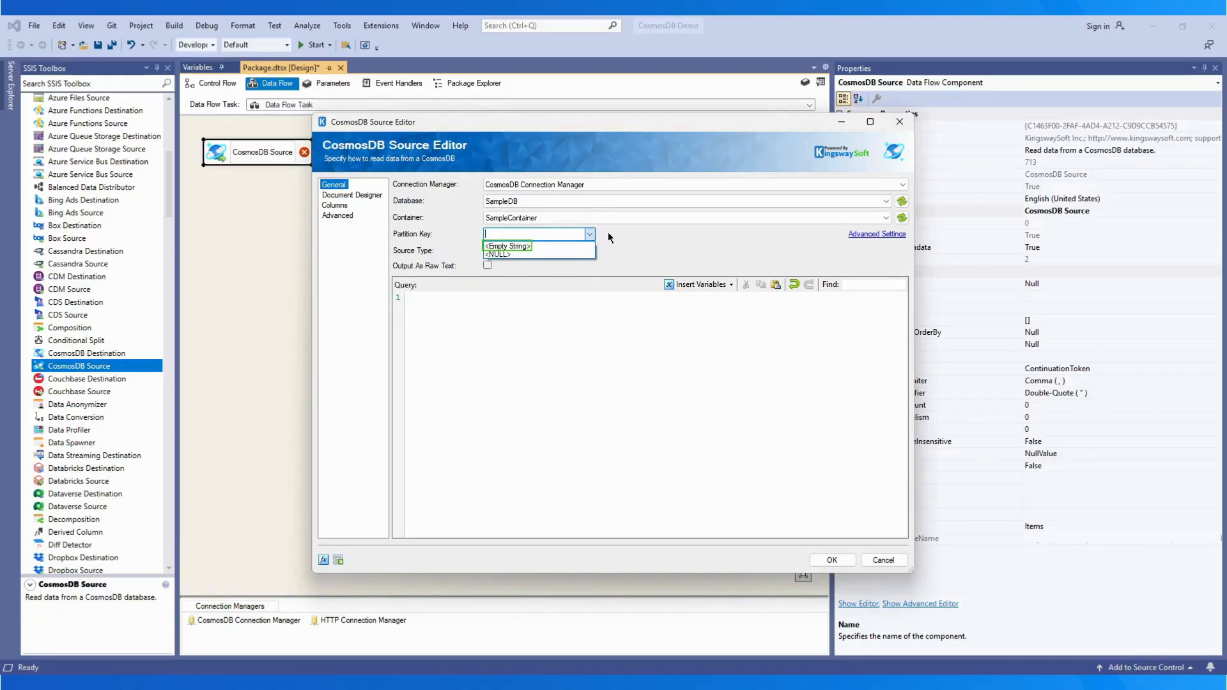
left_click(616, 236)
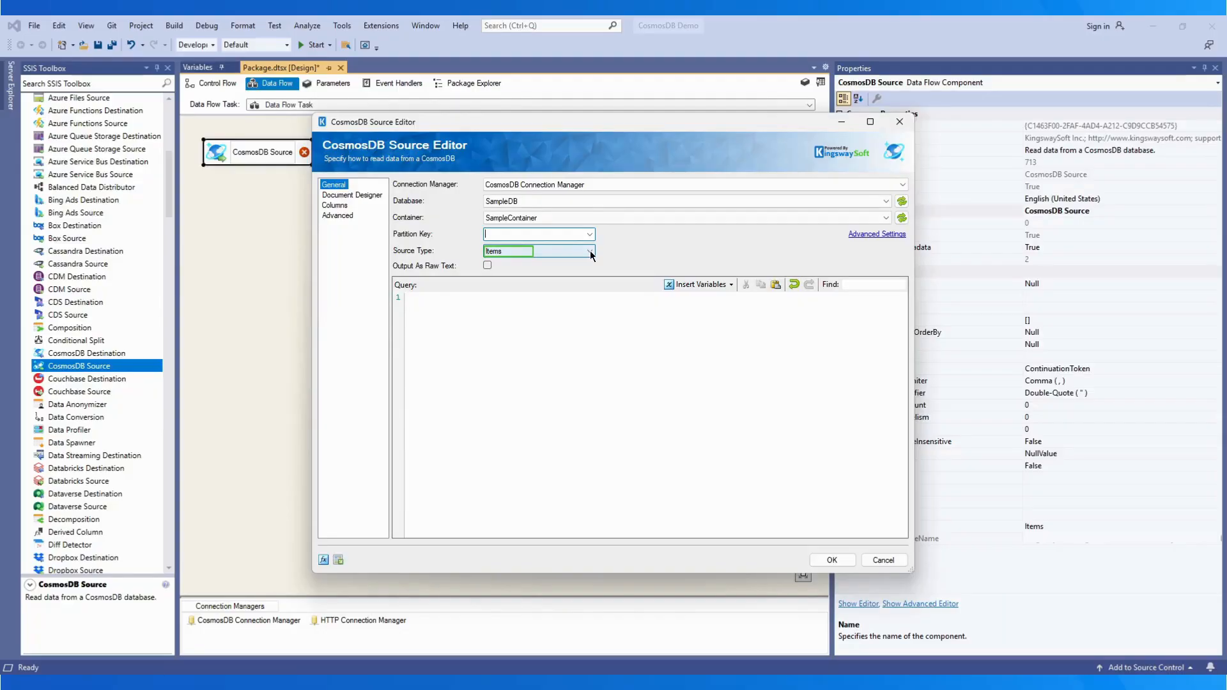
left_click(589, 250)
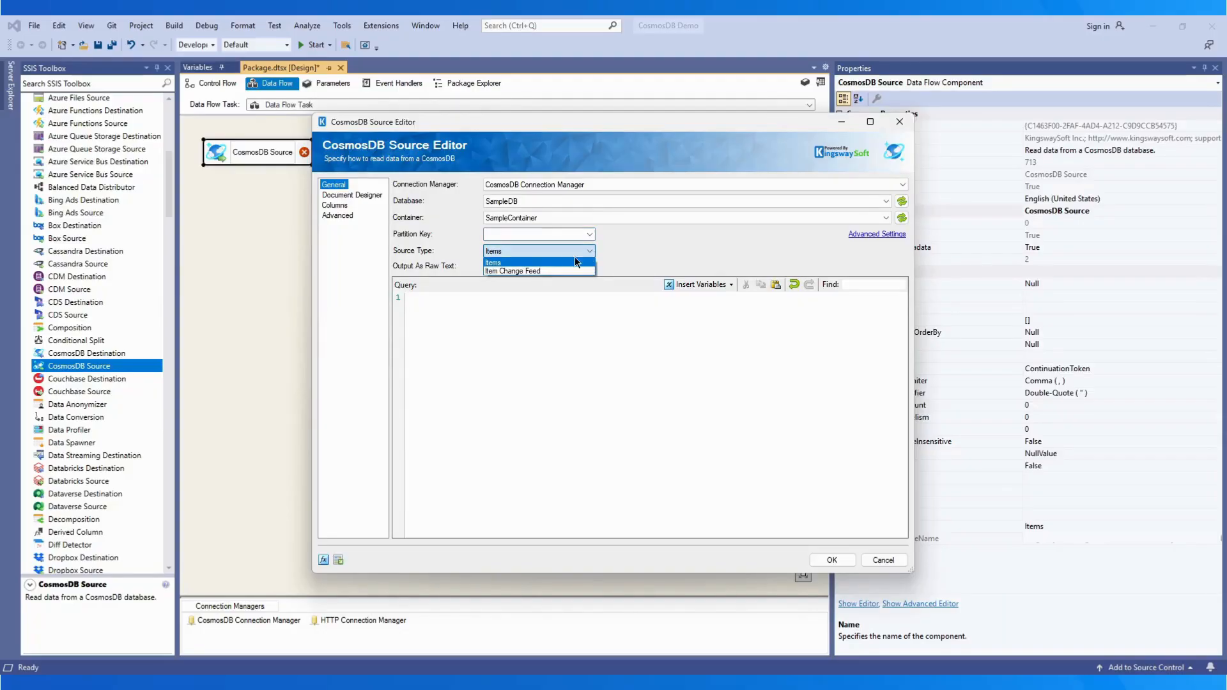
left_click(525, 271)
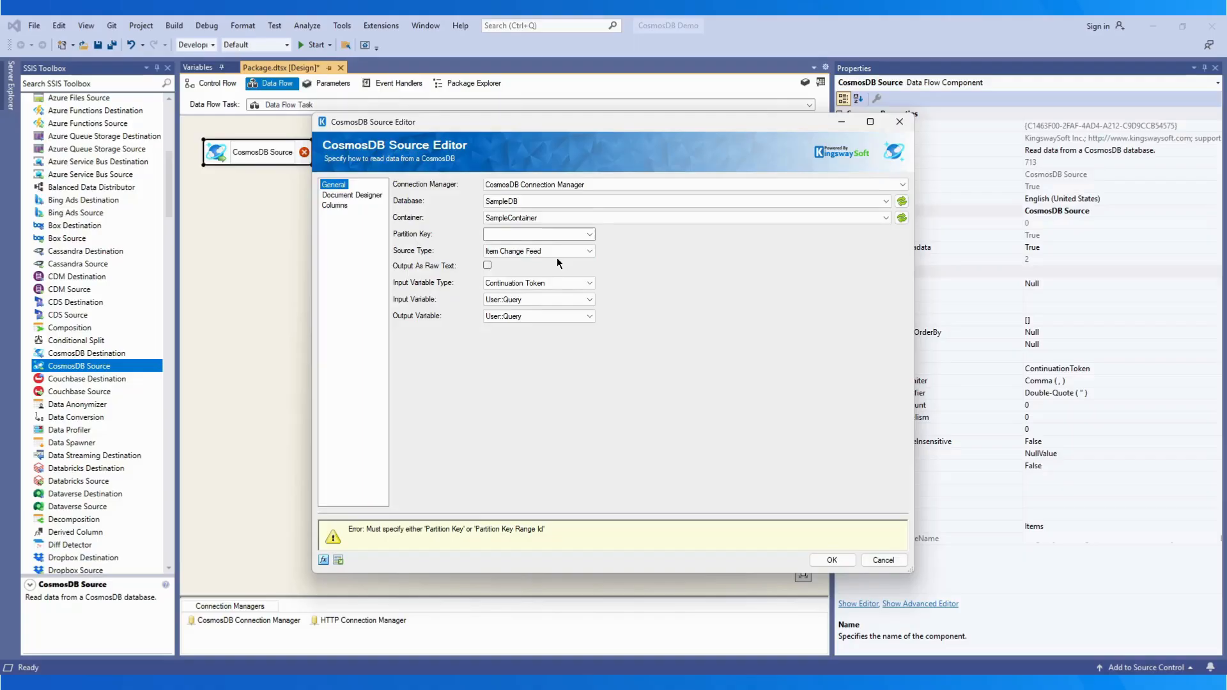
Turn raw text output on and back off, and decline the item import.
left_click(488, 266)
left_click(488, 266)
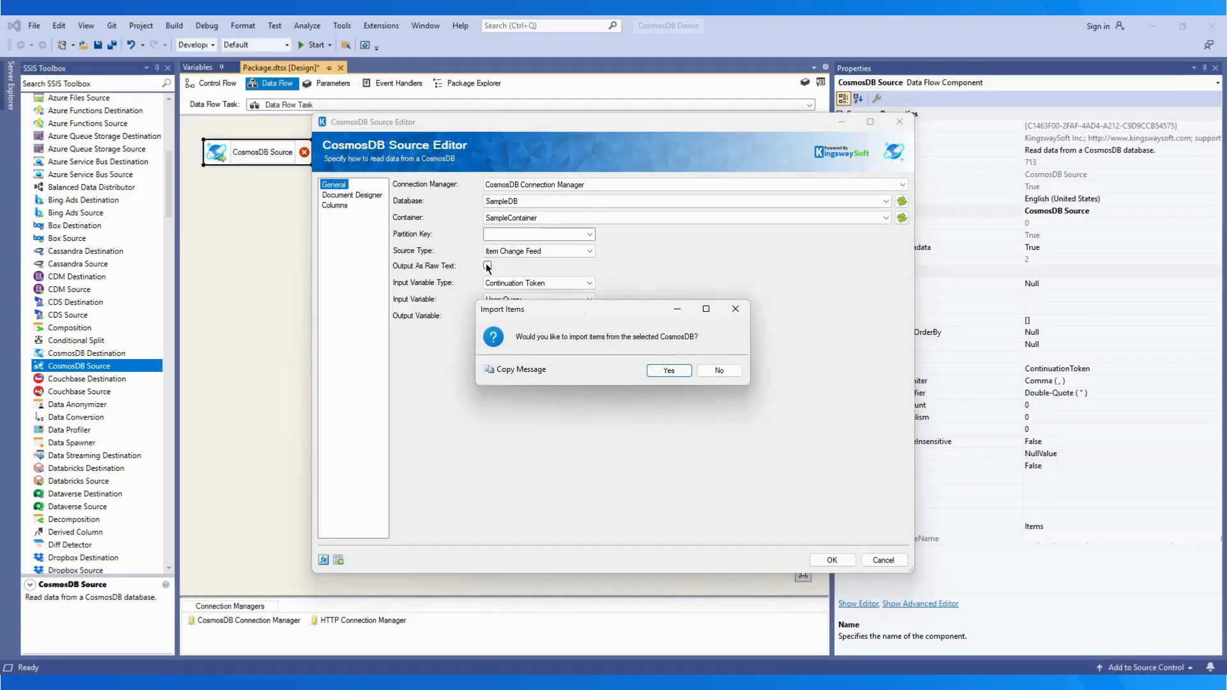
left_click(719, 373)
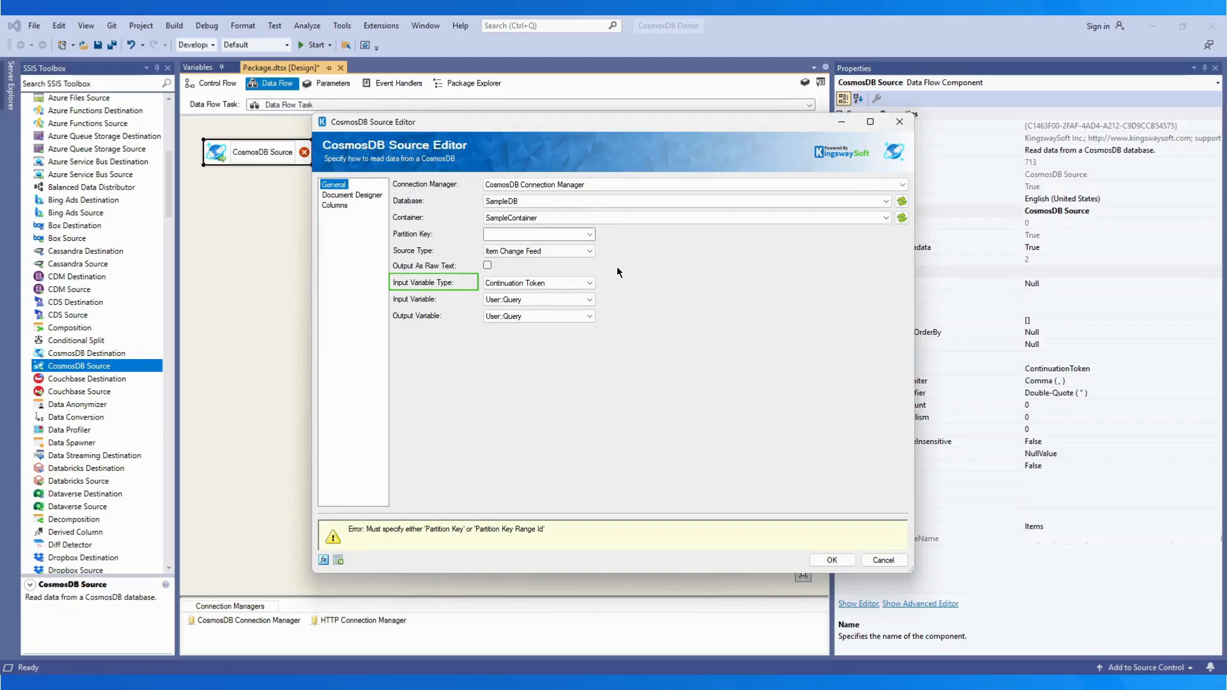
Set the input variable type to Start Time and the input variable to User::Input, and check the output variable options.
left_click(589, 283)
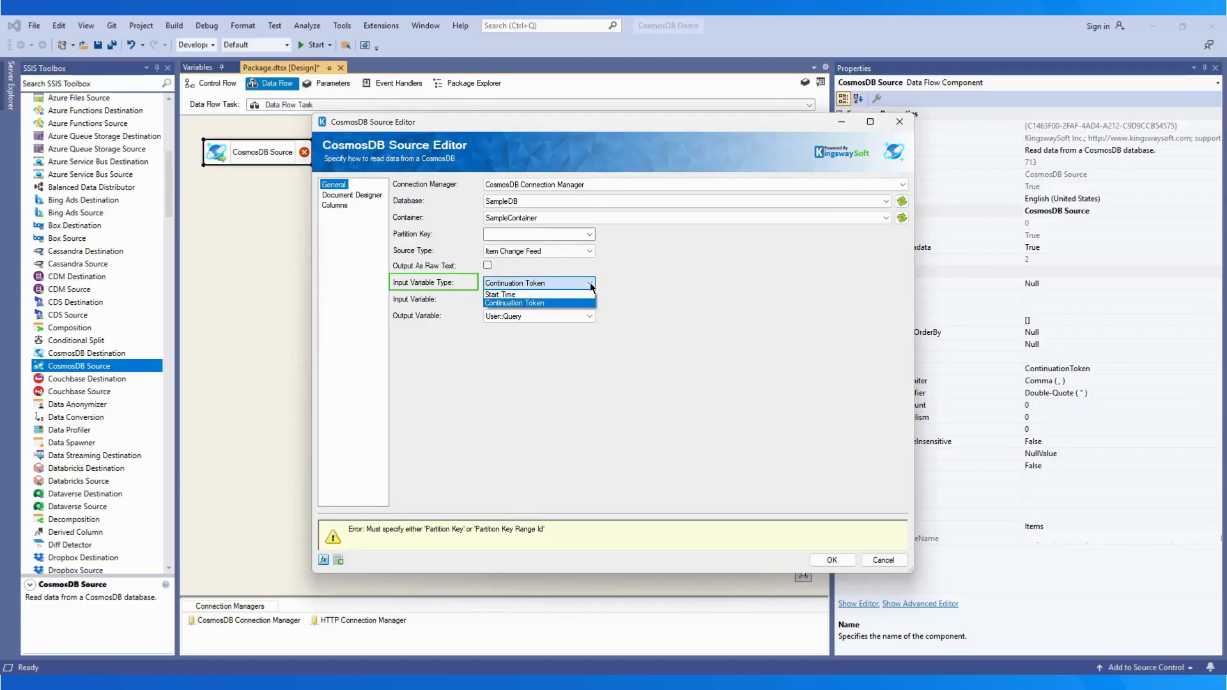
left_click(579, 294)
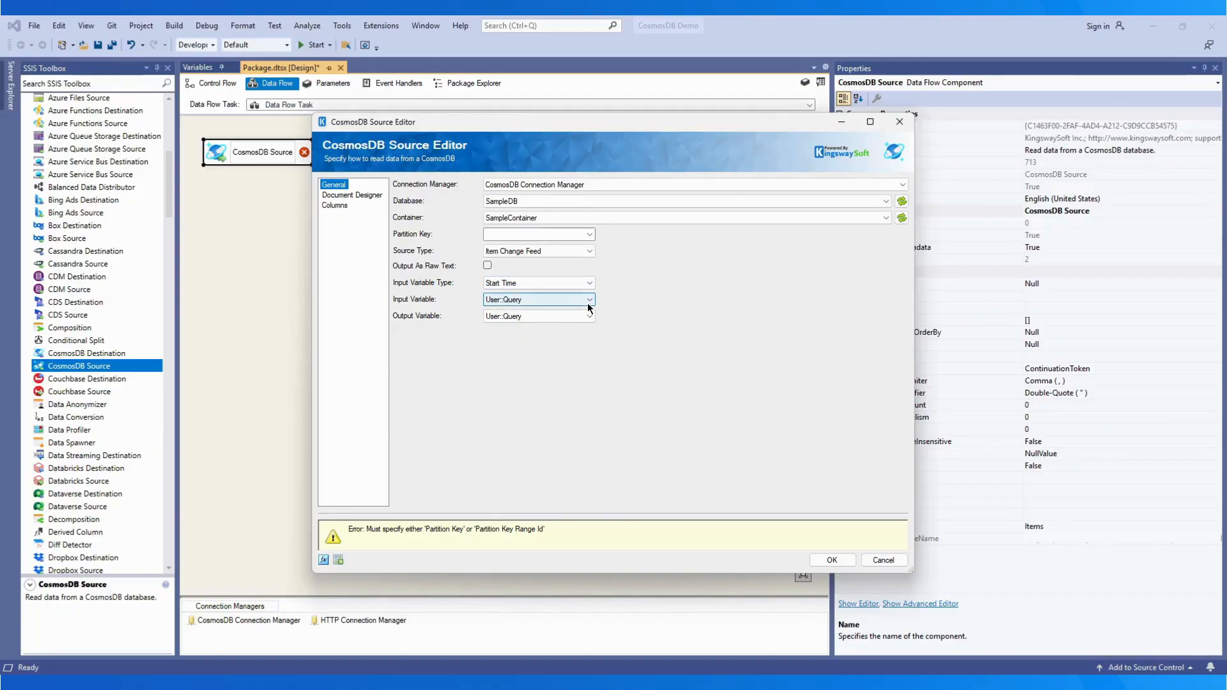
left_click(588, 301)
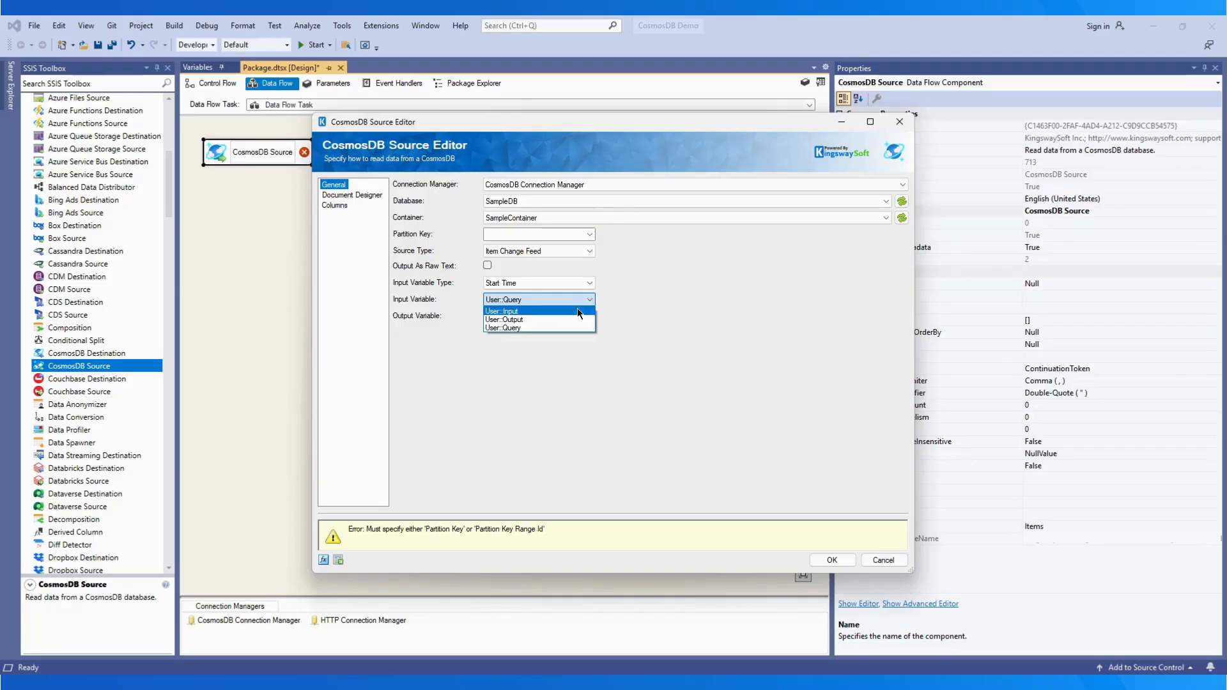
left_click(577, 310)
left_click(591, 317)
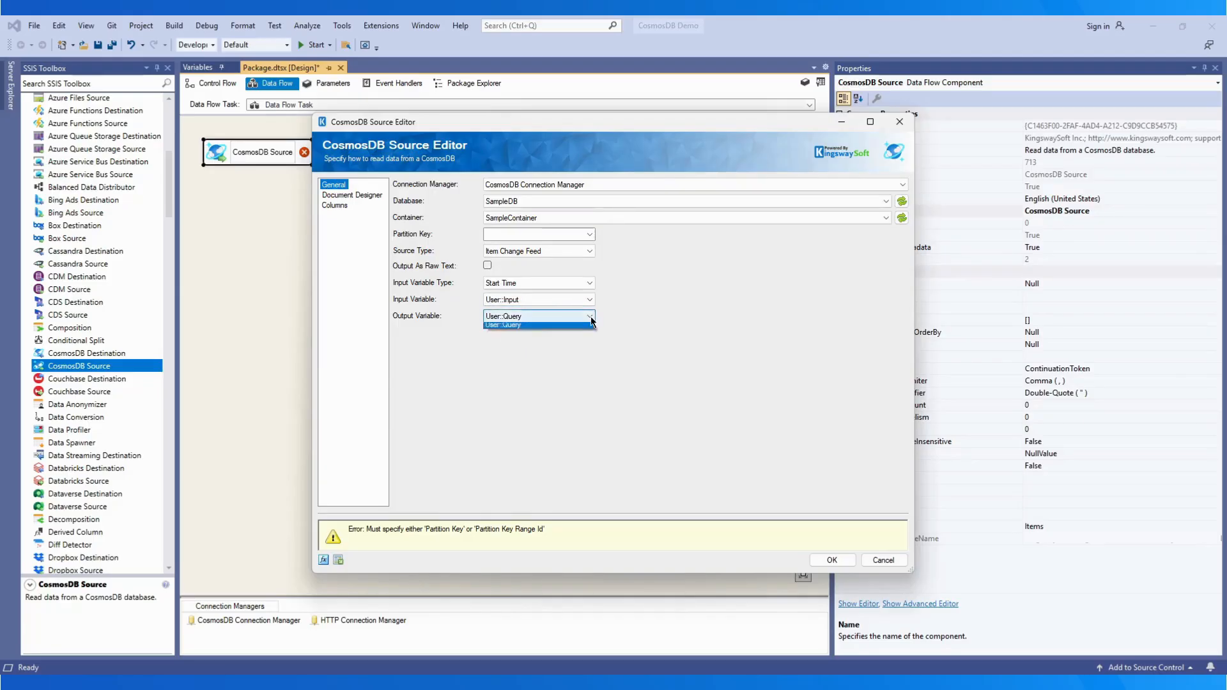
left_click(591, 317)
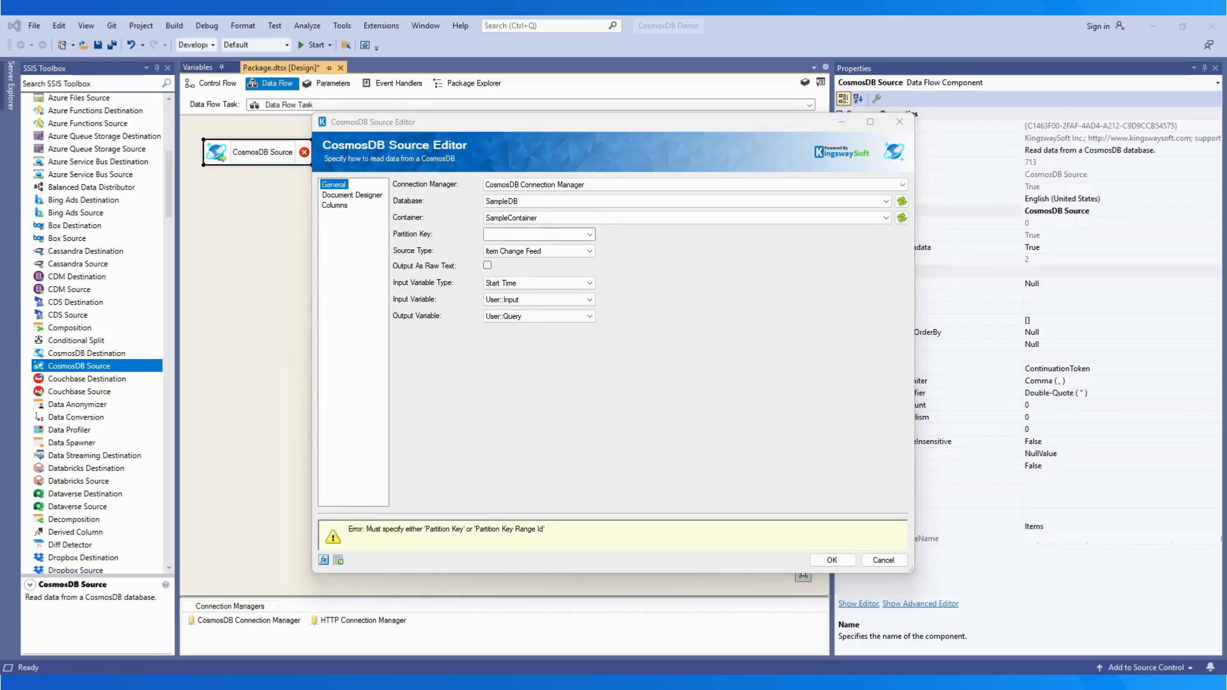
Return the source type to Items and enter the query SELECT * FROM c WHERE c.price > 100.
left_click(574, 256)
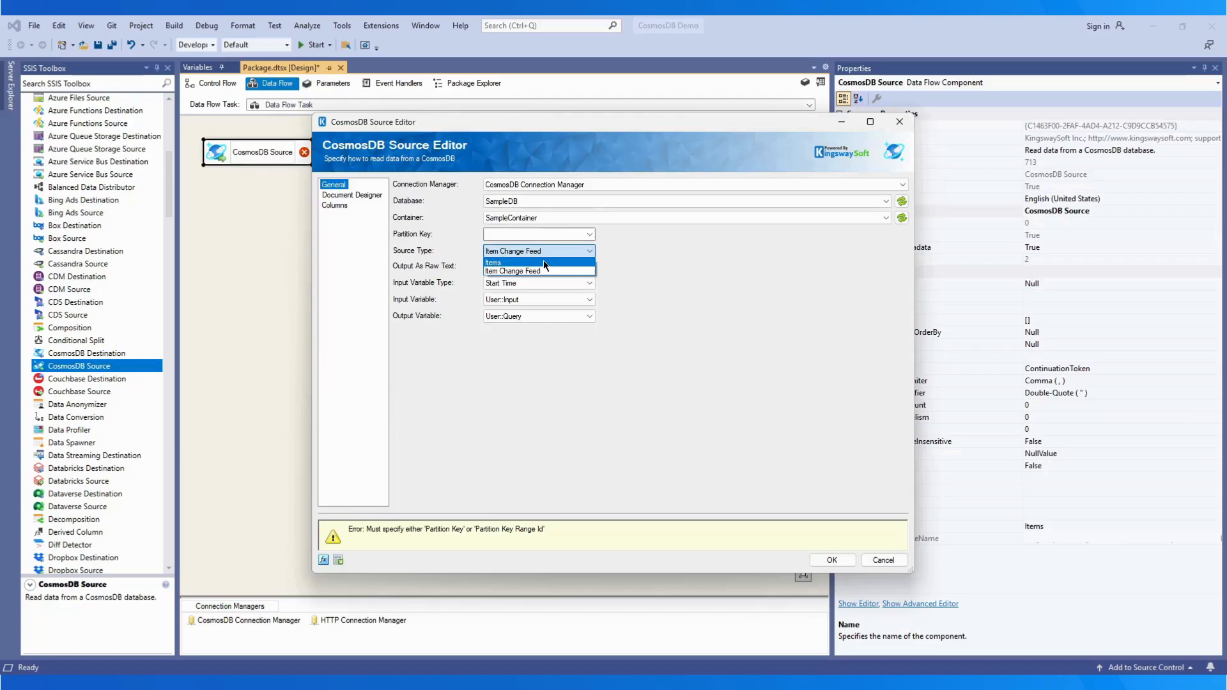
left_click(542, 262)
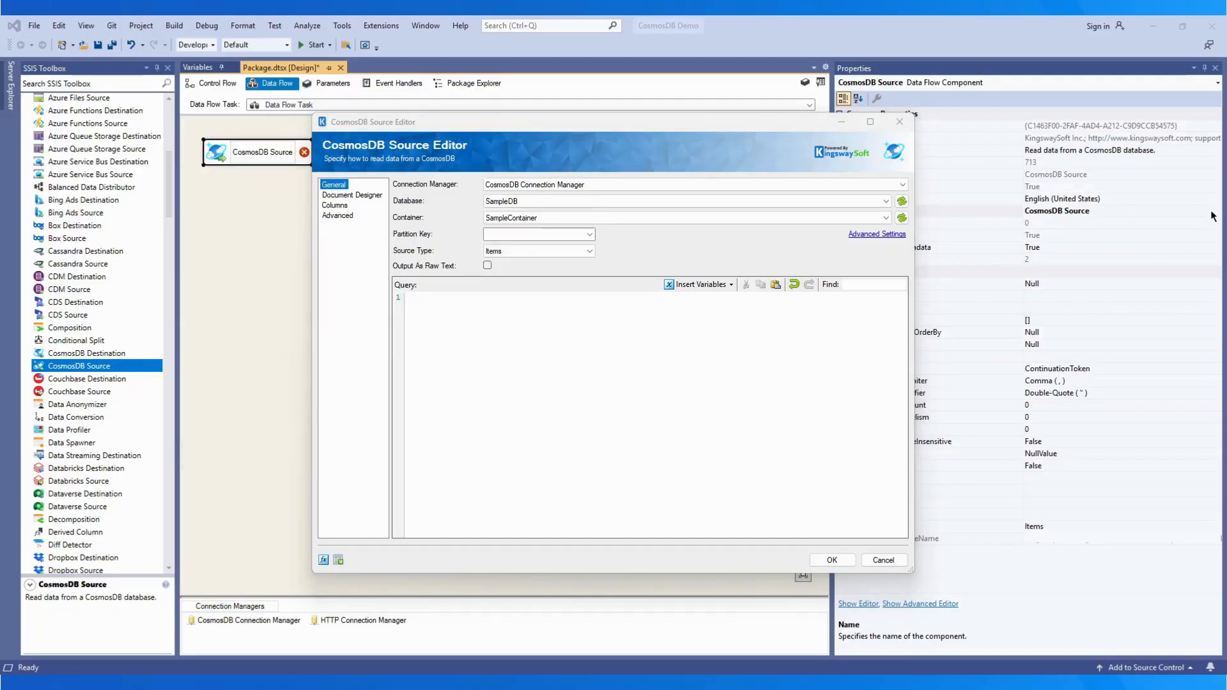
left_click(469, 313)
type("SELECT * FROM c WHERE c.price > 100")
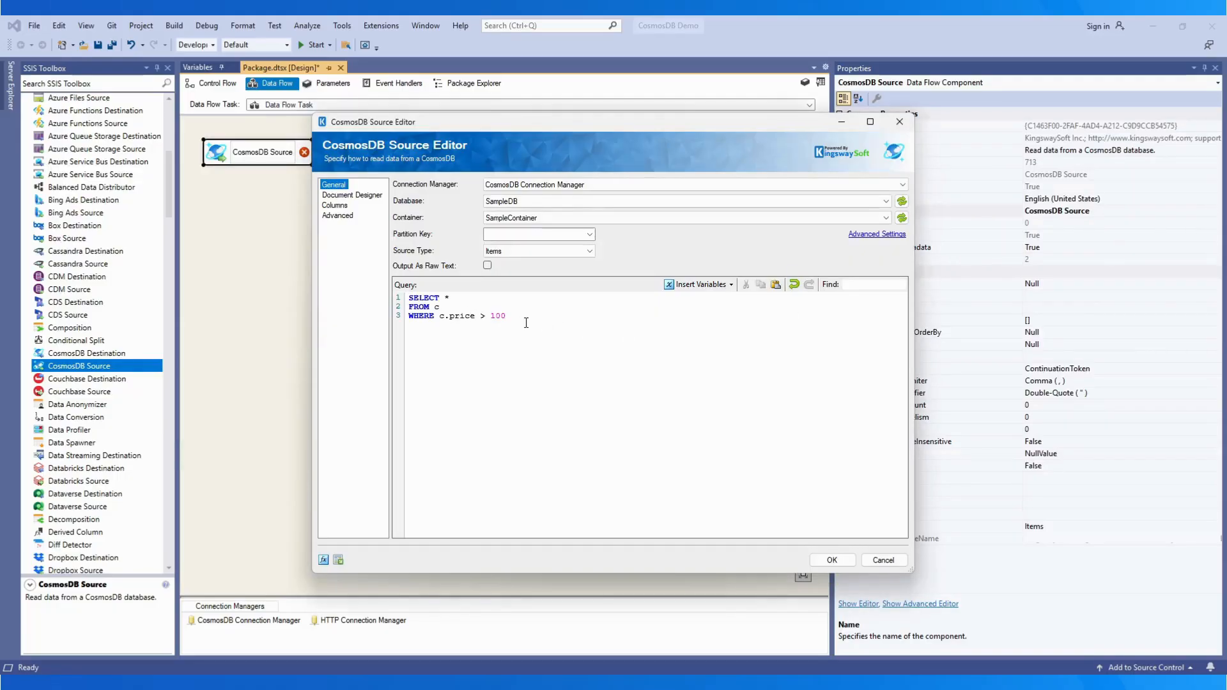
Replace the query text with the User::Query variable.
left_click_drag(552, 325, 331, 294)
key("Delete")
left_click(730, 285)
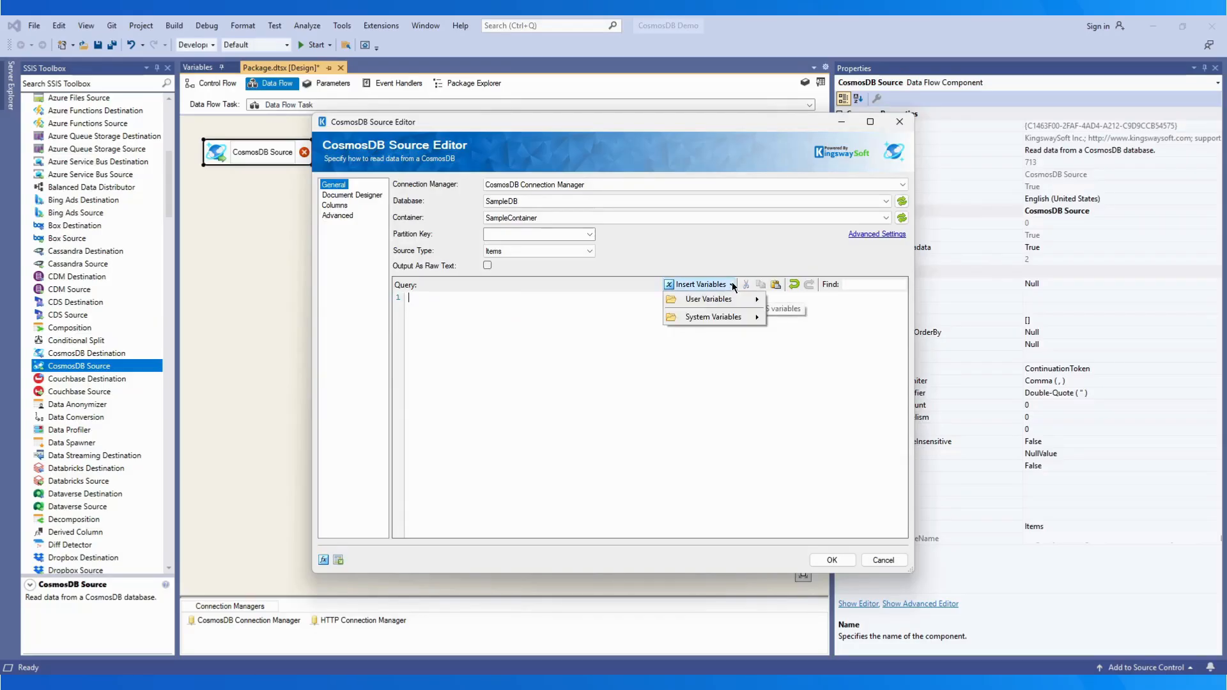
mouse_move(729, 303)
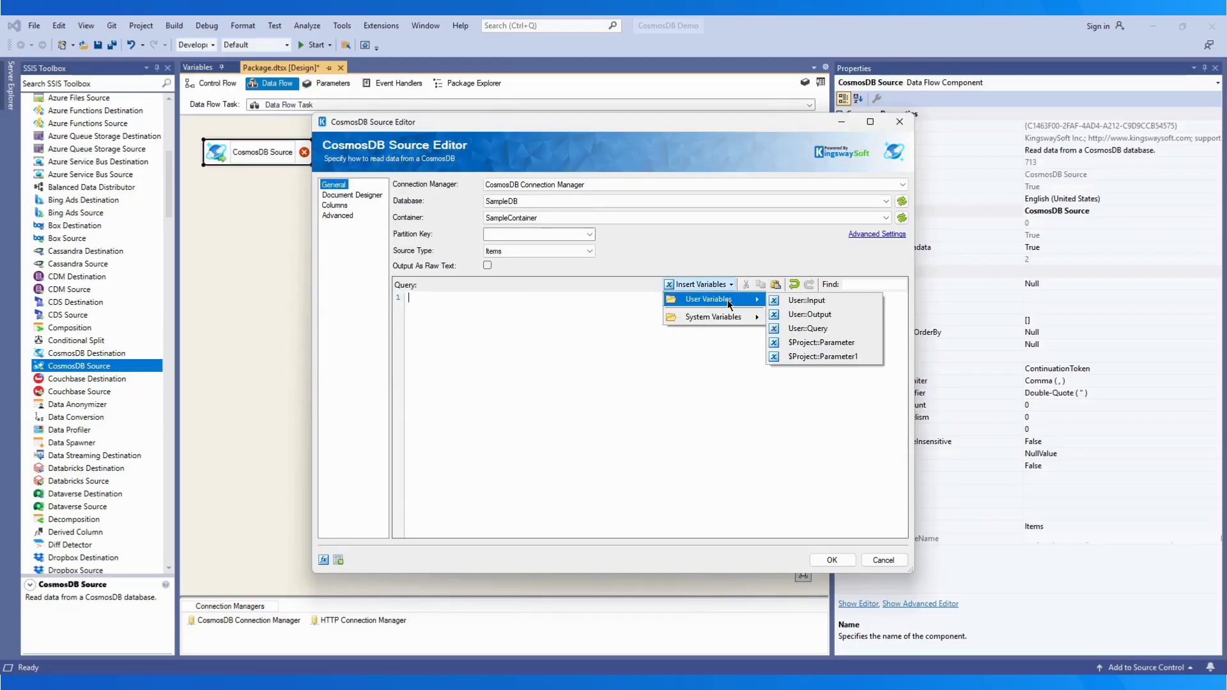
left_click(826, 326)
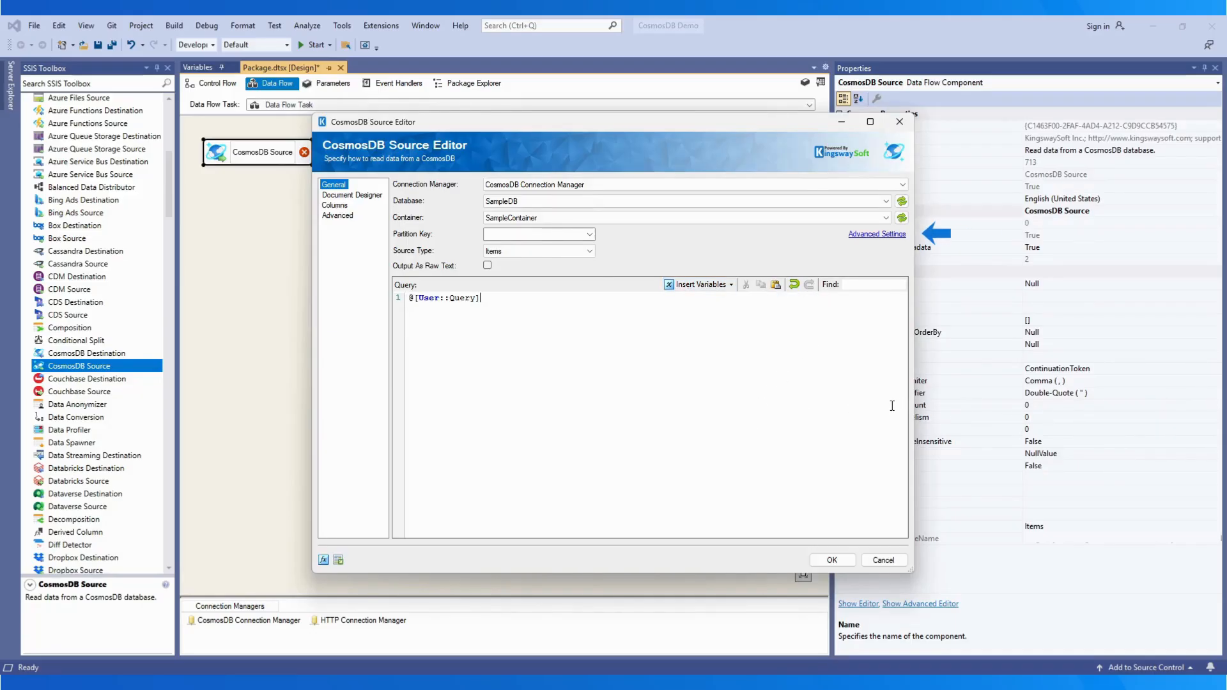
Review the advanced settings, including the options for consistency level, low precision order by and scan in query.
left_click(879, 235)
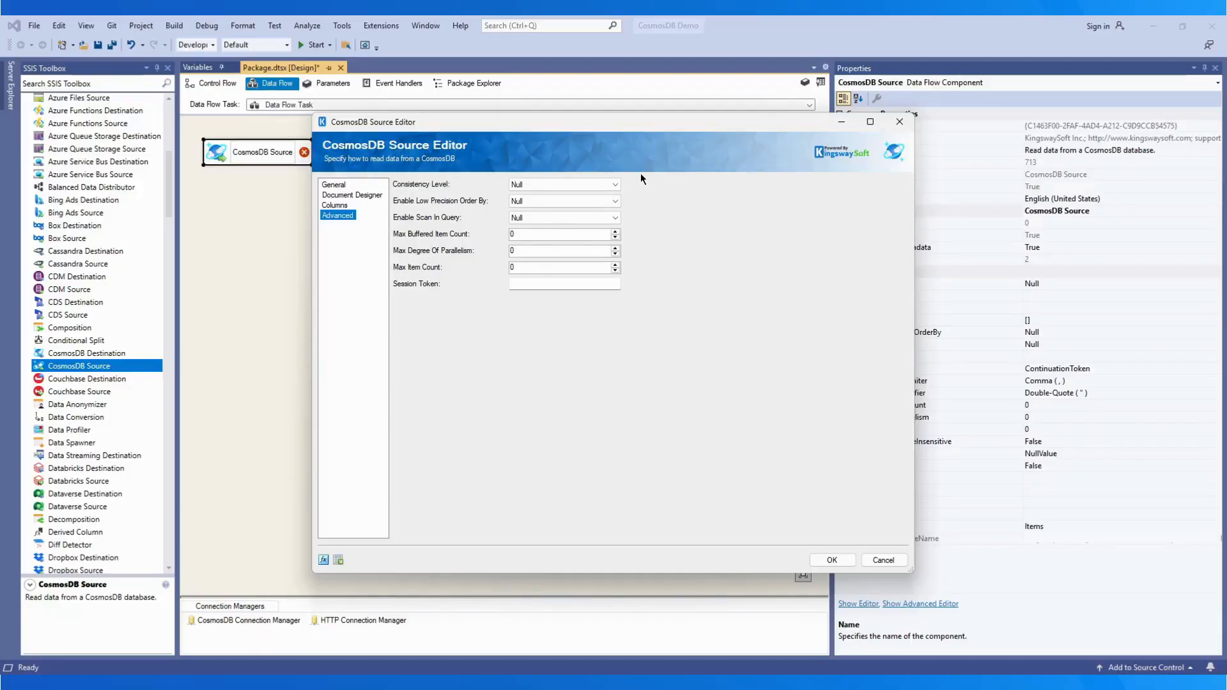
left_click(614, 183)
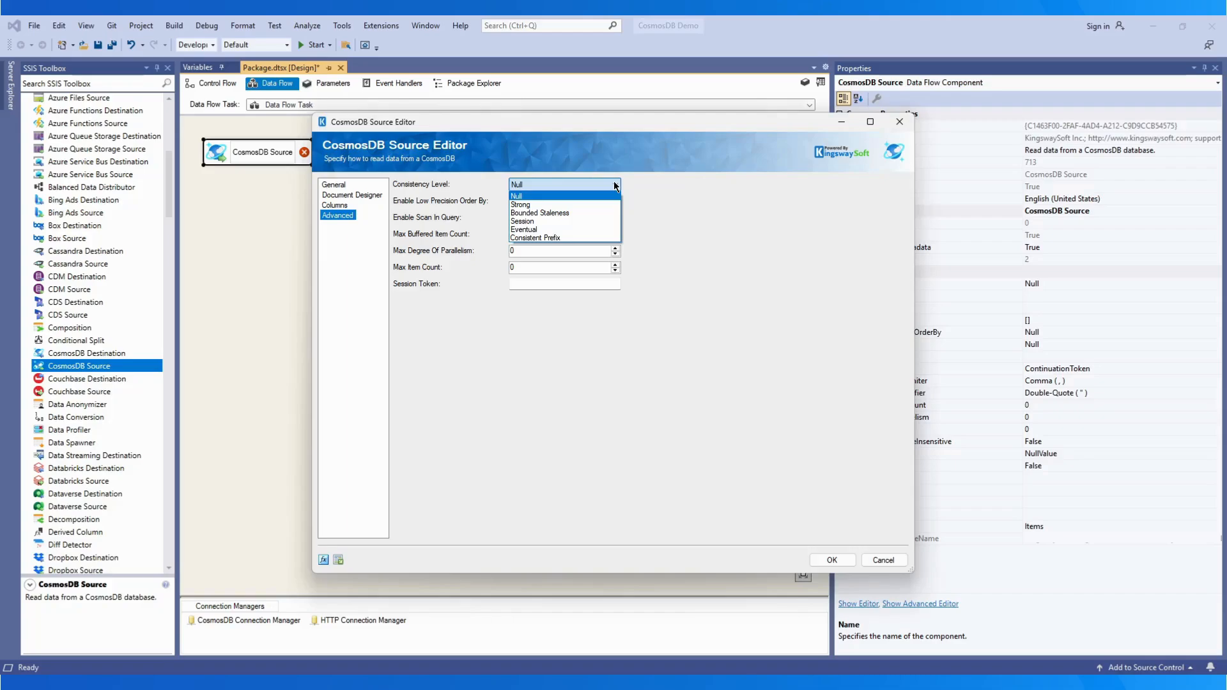
left_click(614, 182)
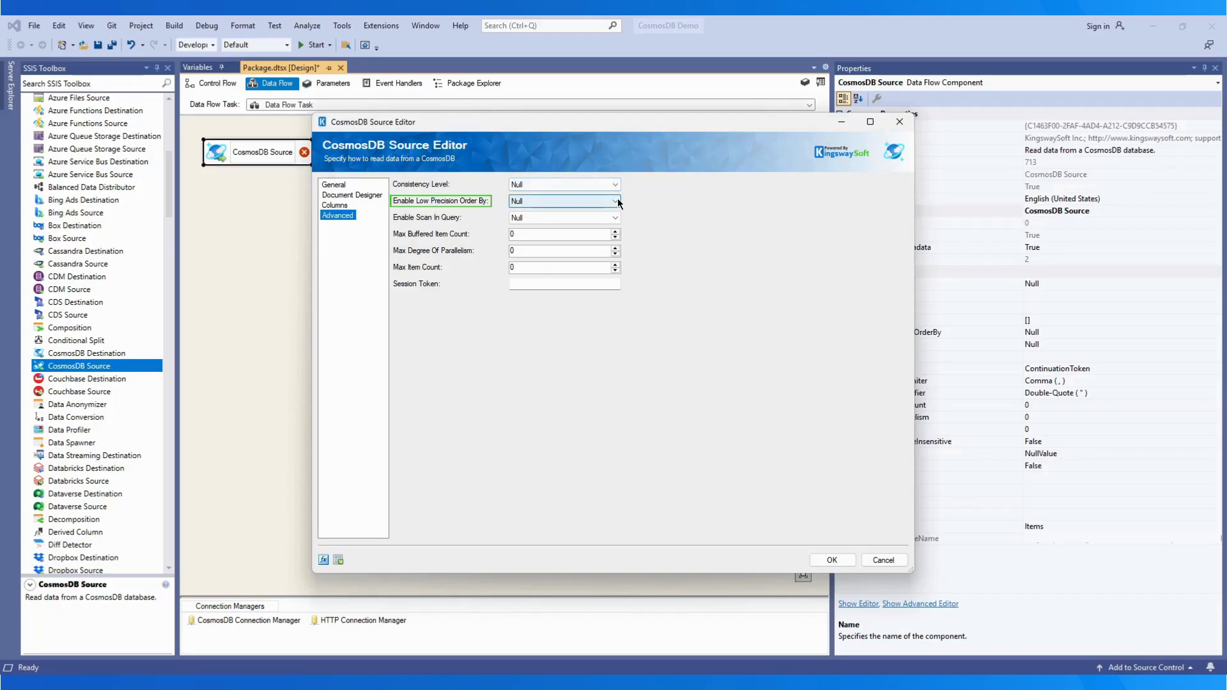
left_click(617, 201)
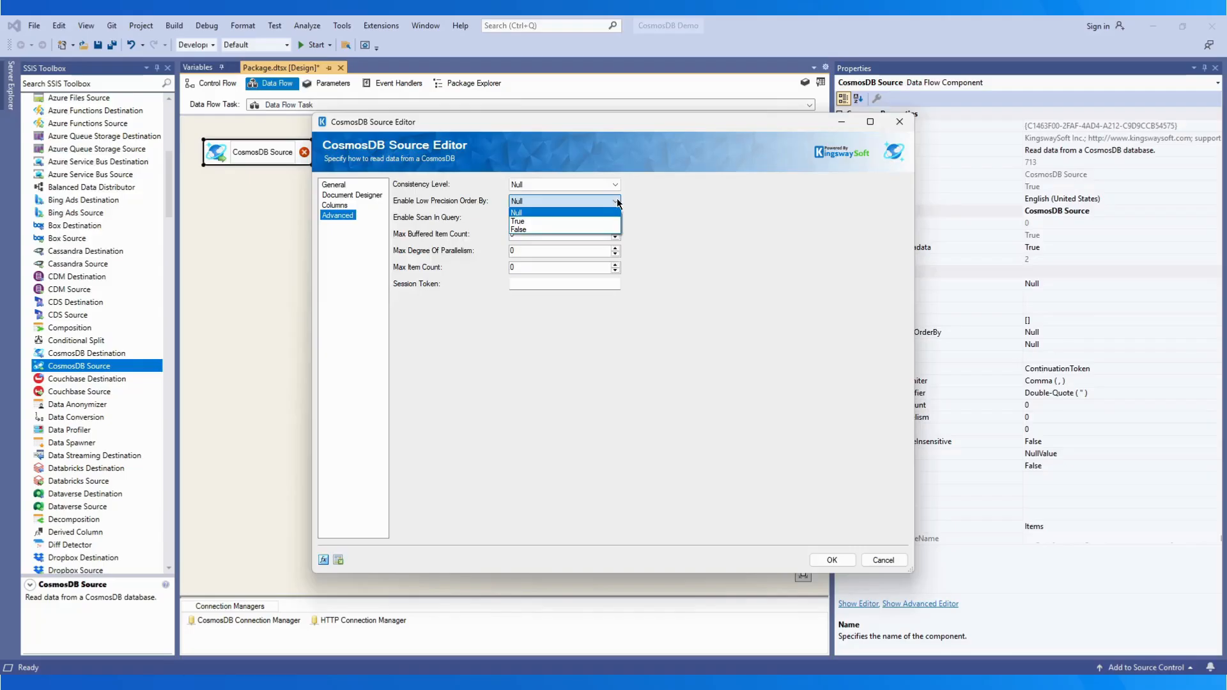
left_click(616, 202)
left_click(617, 219)
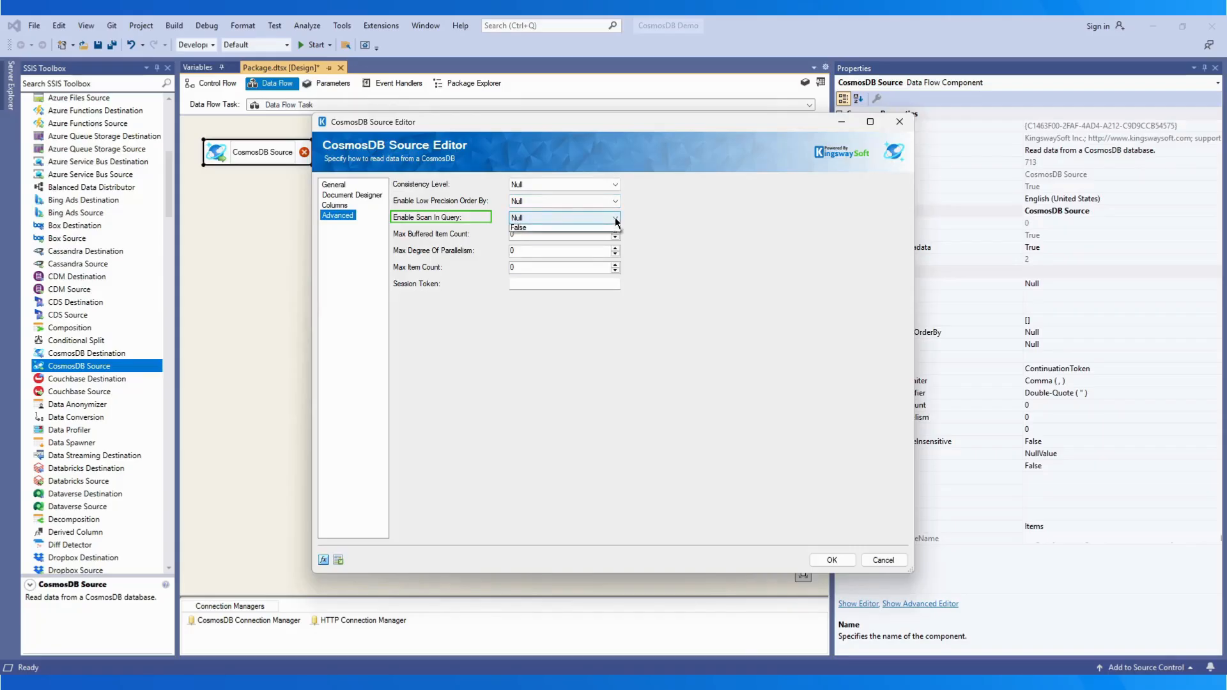
left_click(617, 220)
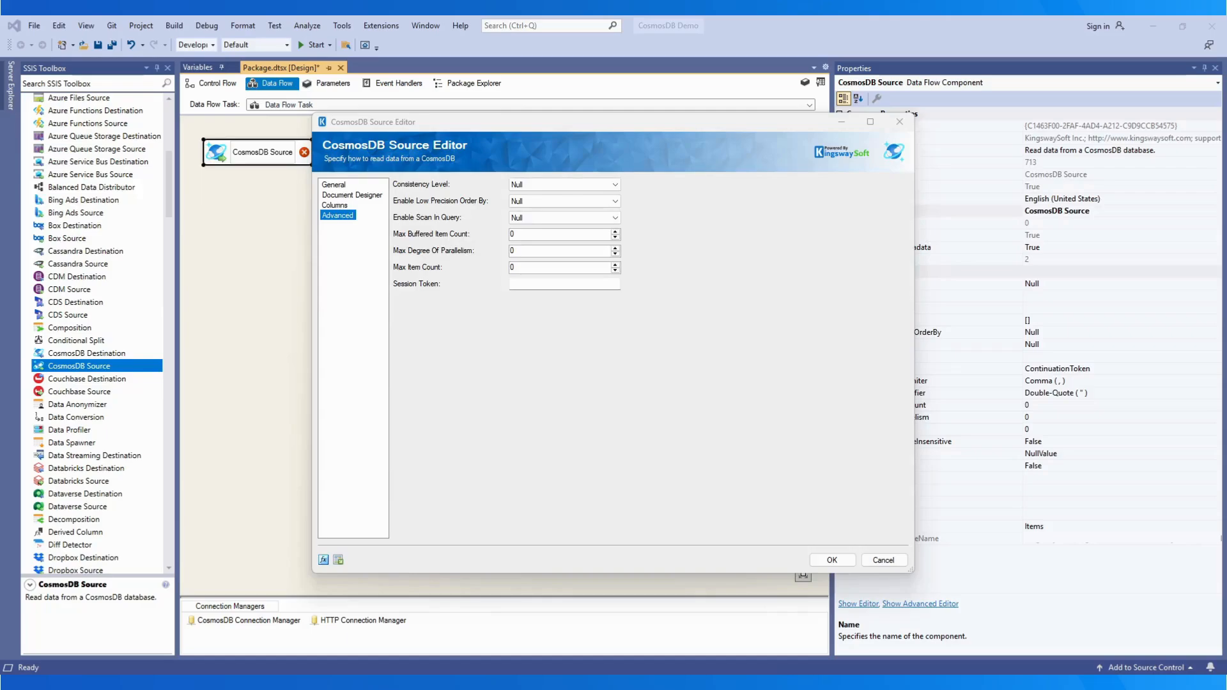
Paste the session token into the advanced settings of the source.
left_click(531, 283)
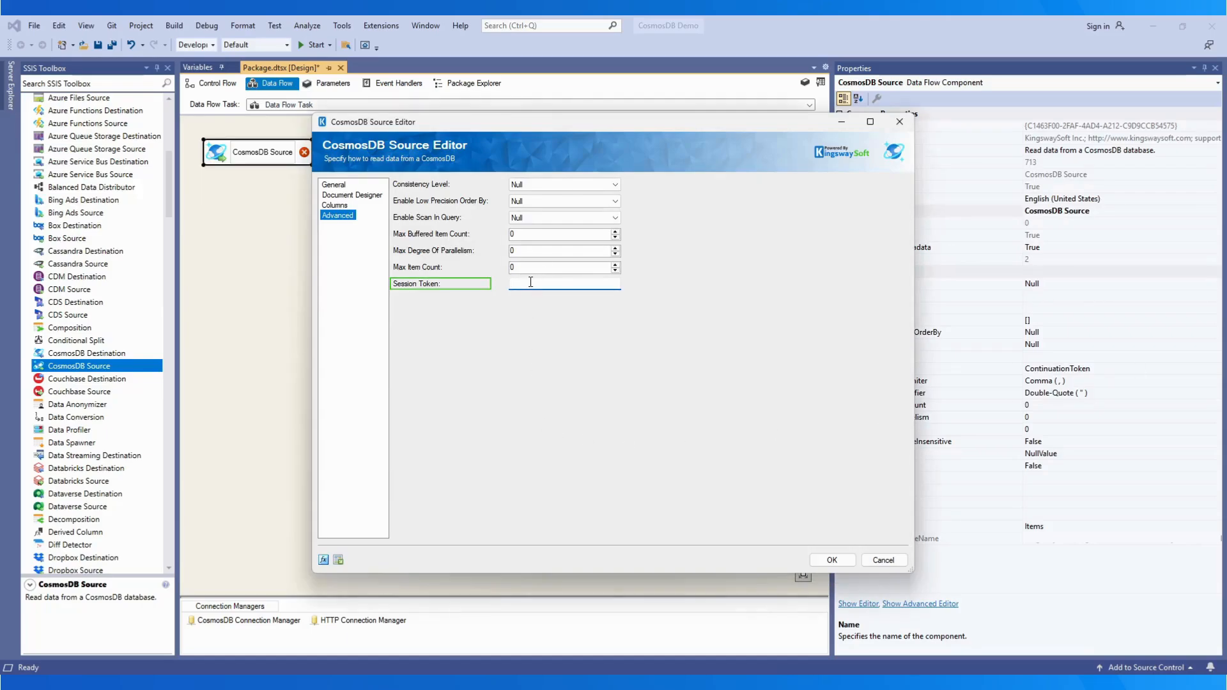
key("ctrl+v")
Add a node named type under the manufacturer object in the document design, with node type Value.
left_click(359, 193)
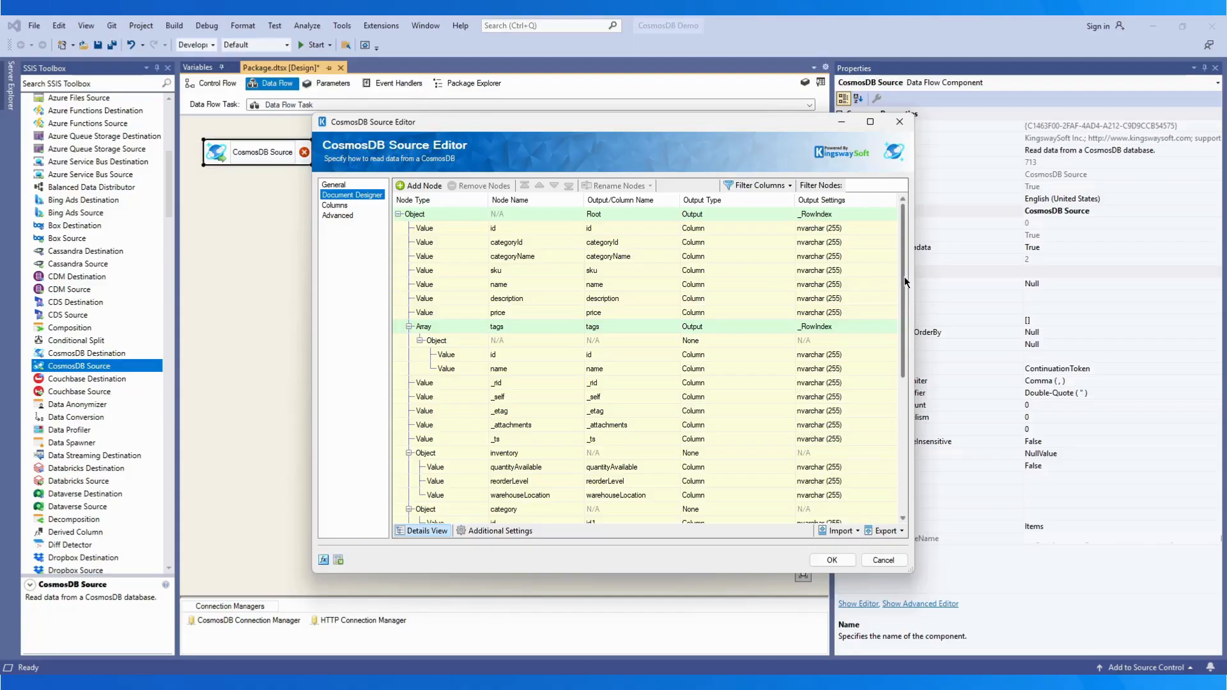
left_click_drag(905, 278, 891, 432)
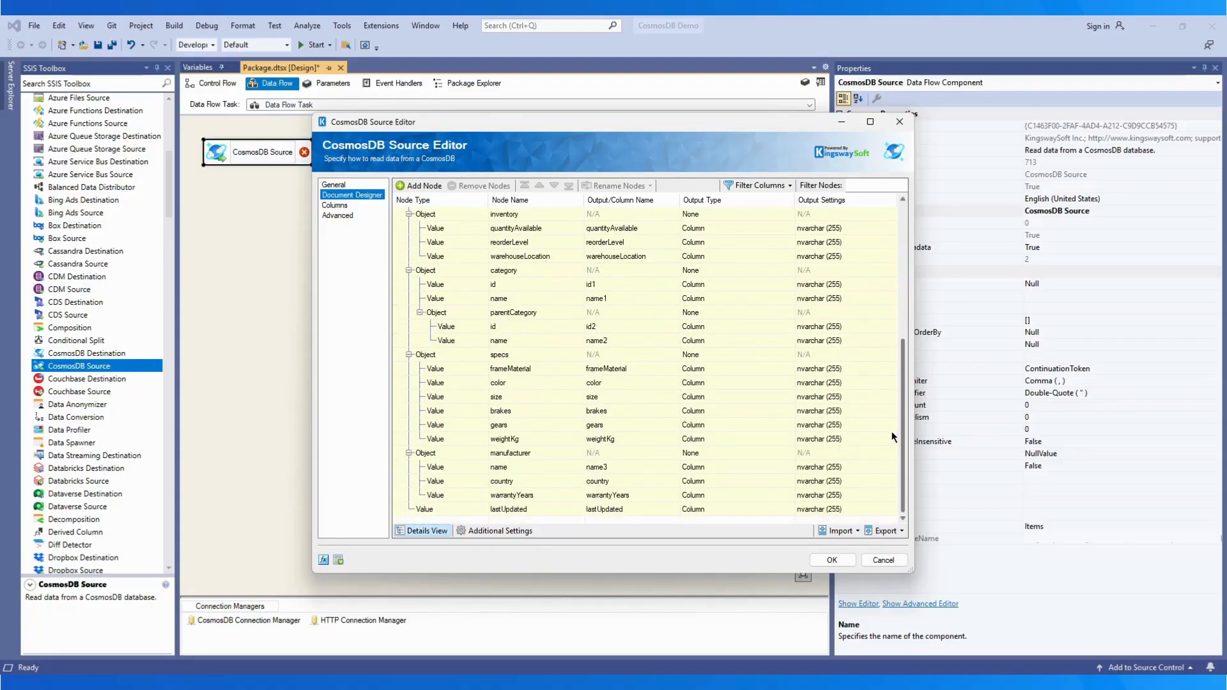
left_click(434, 455)
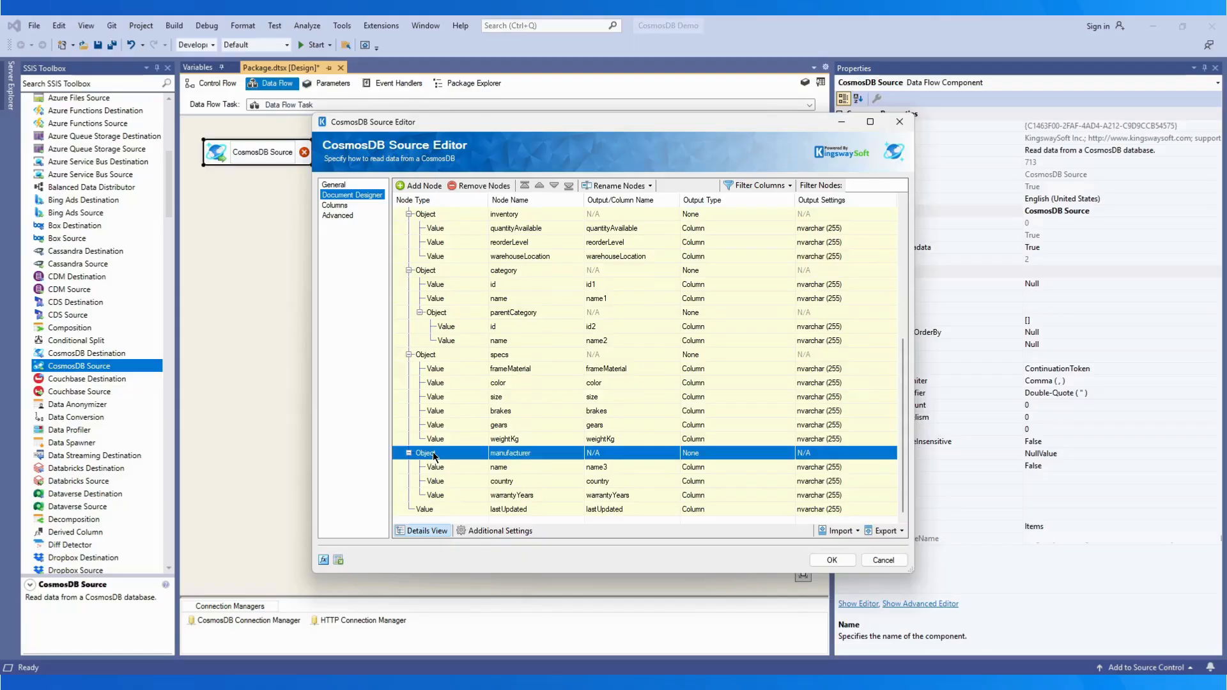
left_click(419, 186)
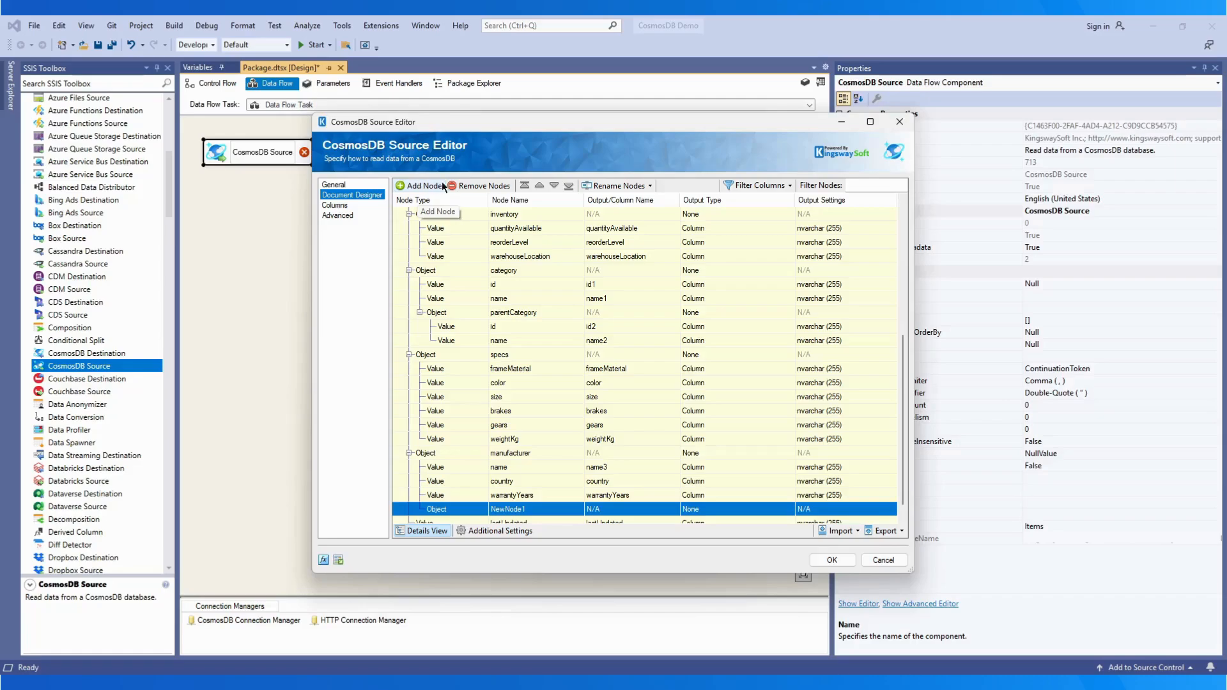
left_click(532, 511)
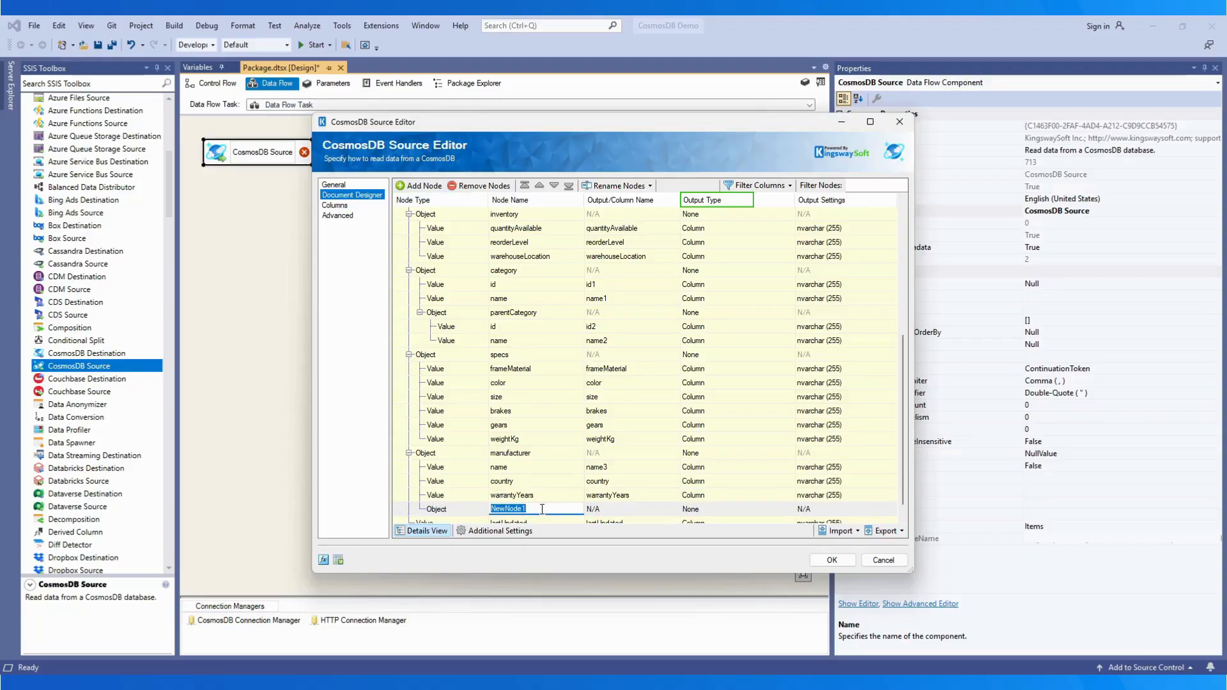
type("type")
key("Return")
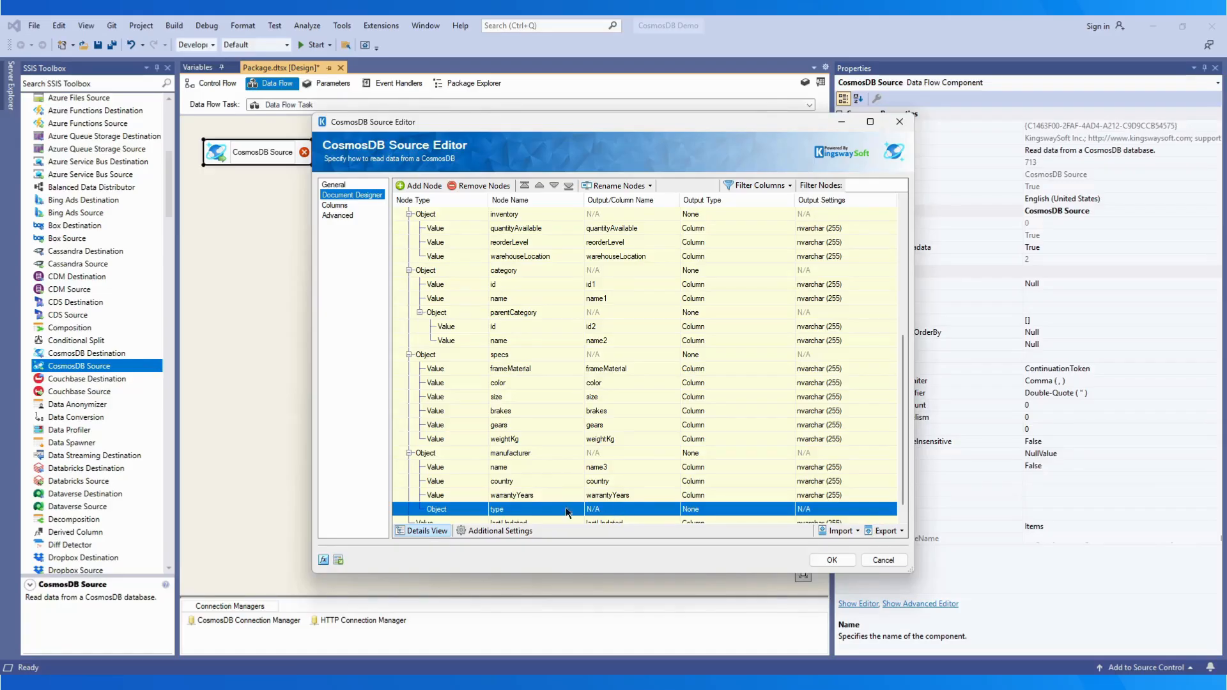
left_click(469, 508)
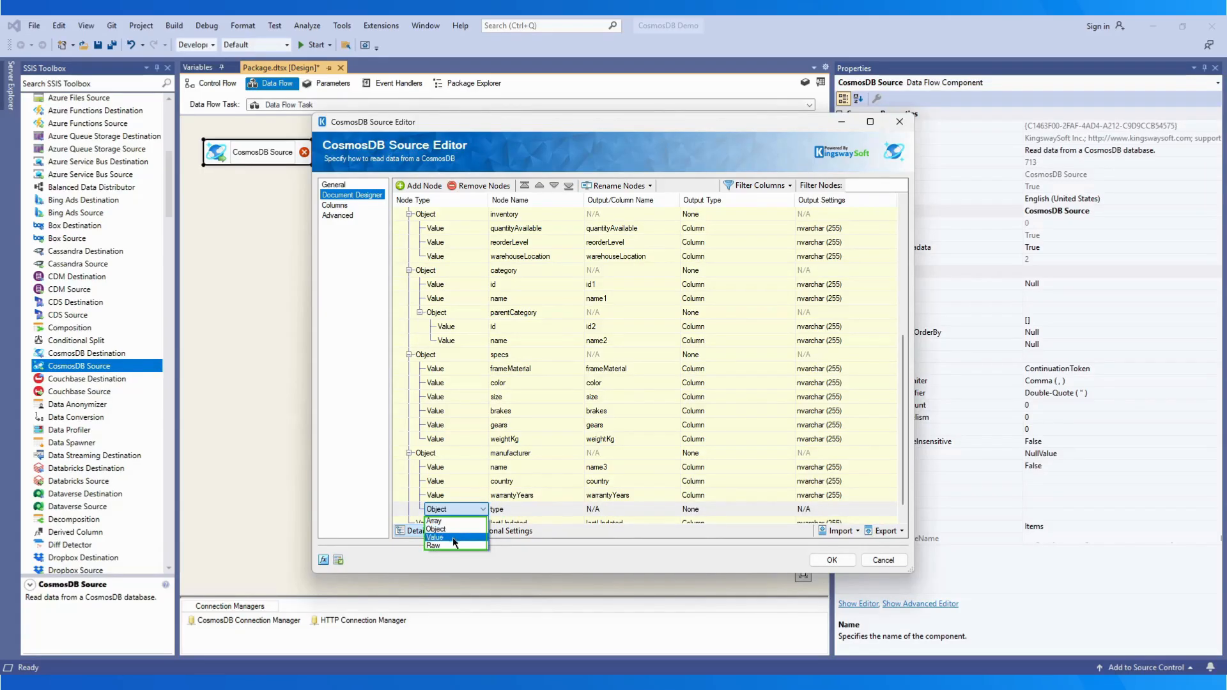
left_click(455, 538)
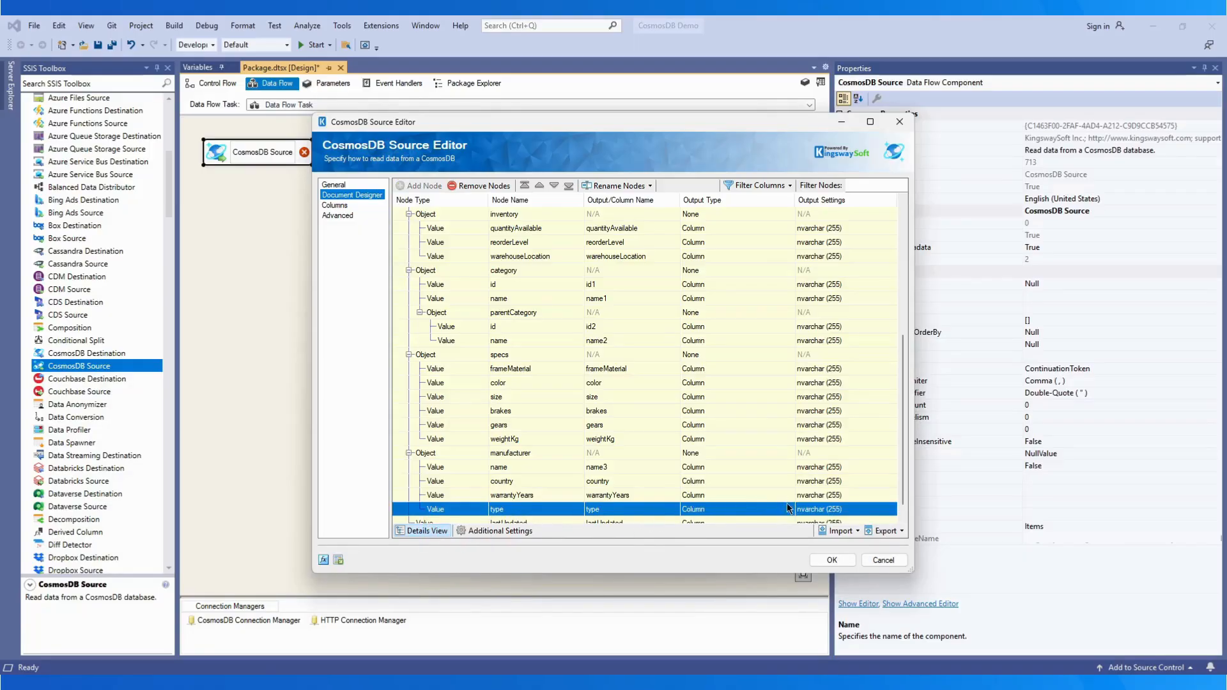
Set the type column's length to 100 and move its node up one place, above warrantyYears.
double_click(828, 510)
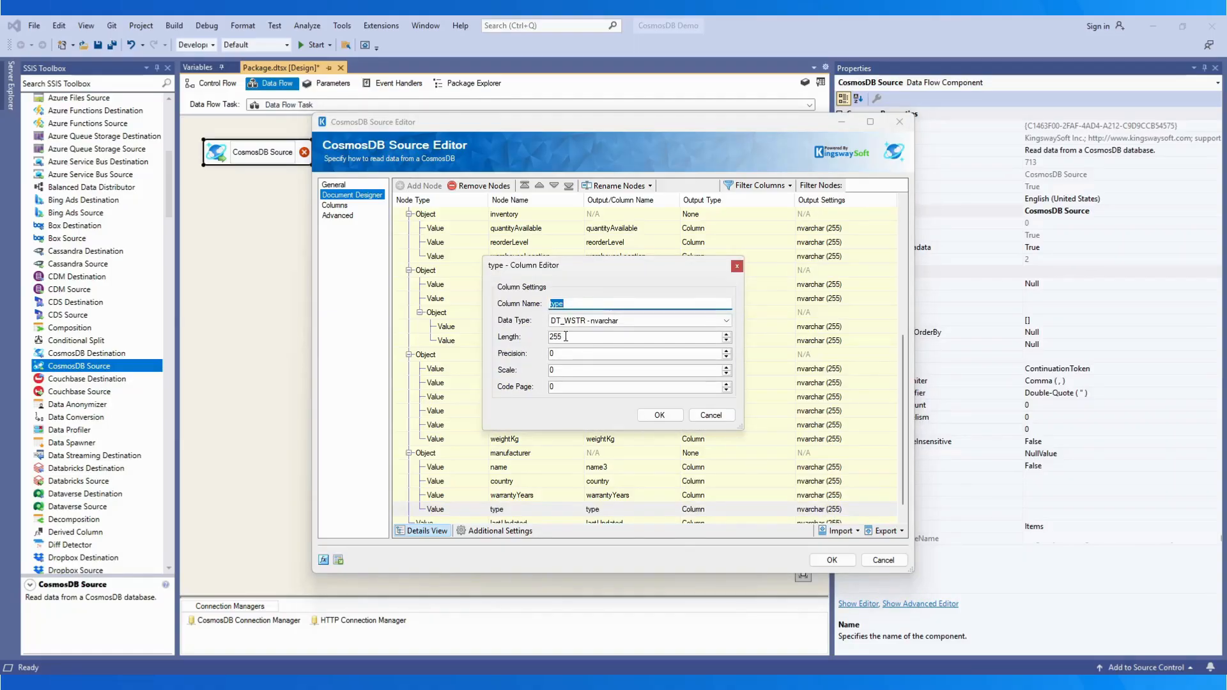
double_click(565, 337)
type("100")
left_click(652, 415)
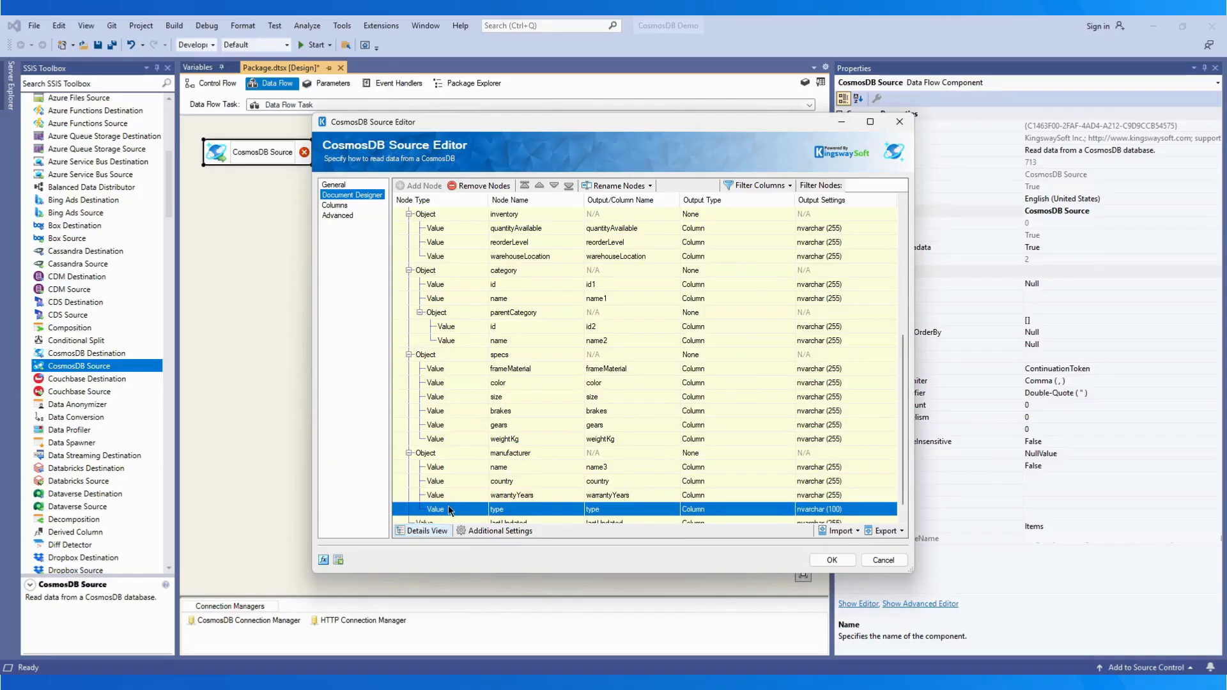
left_click(540, 185)
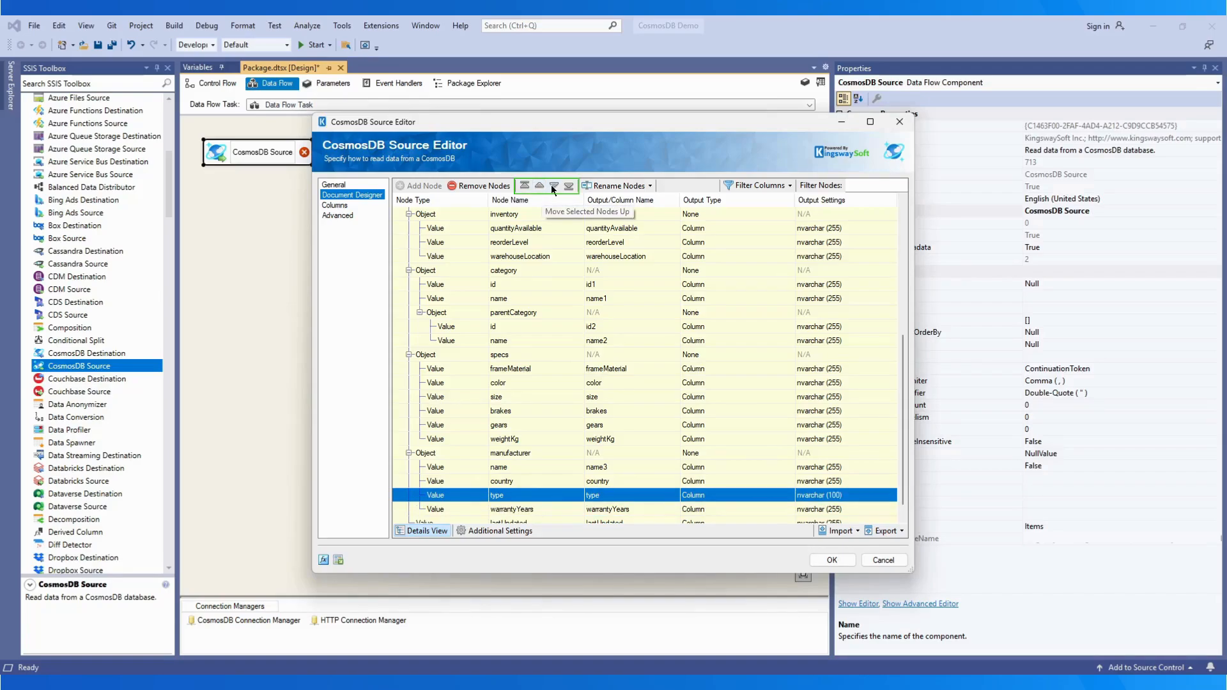
Move the type node down one place, below warrantyYears, and show all columns in the document designer.
left_click(554, 185)
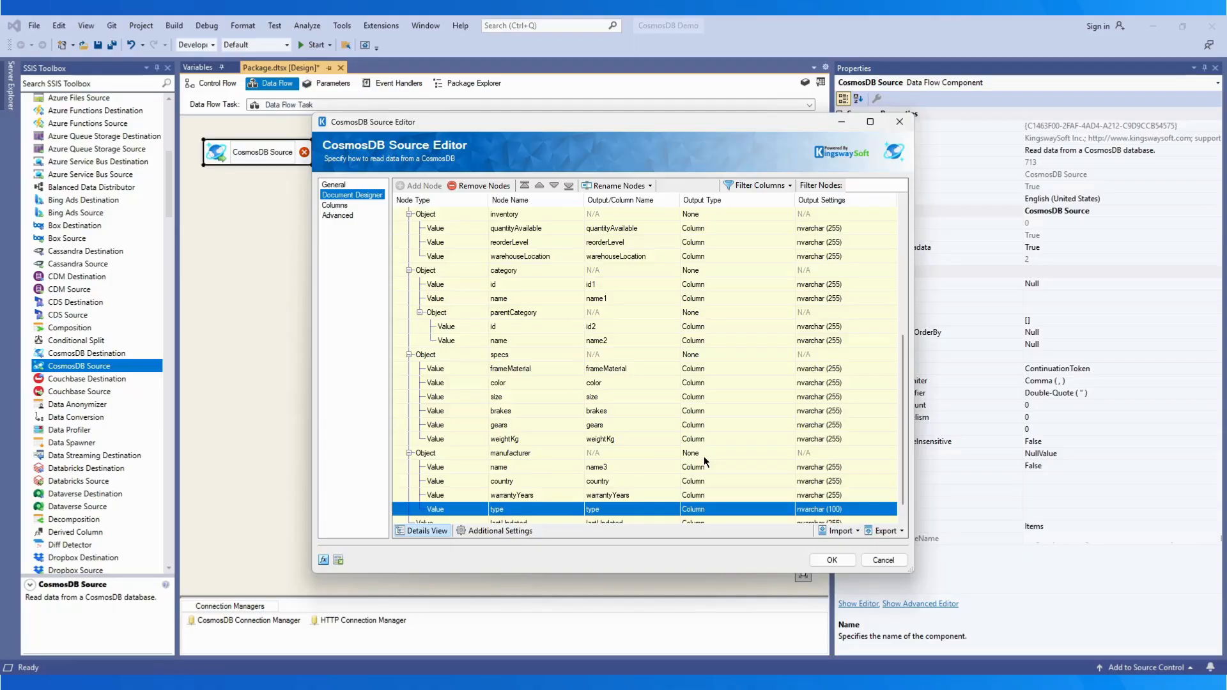
left_click(780, 185)
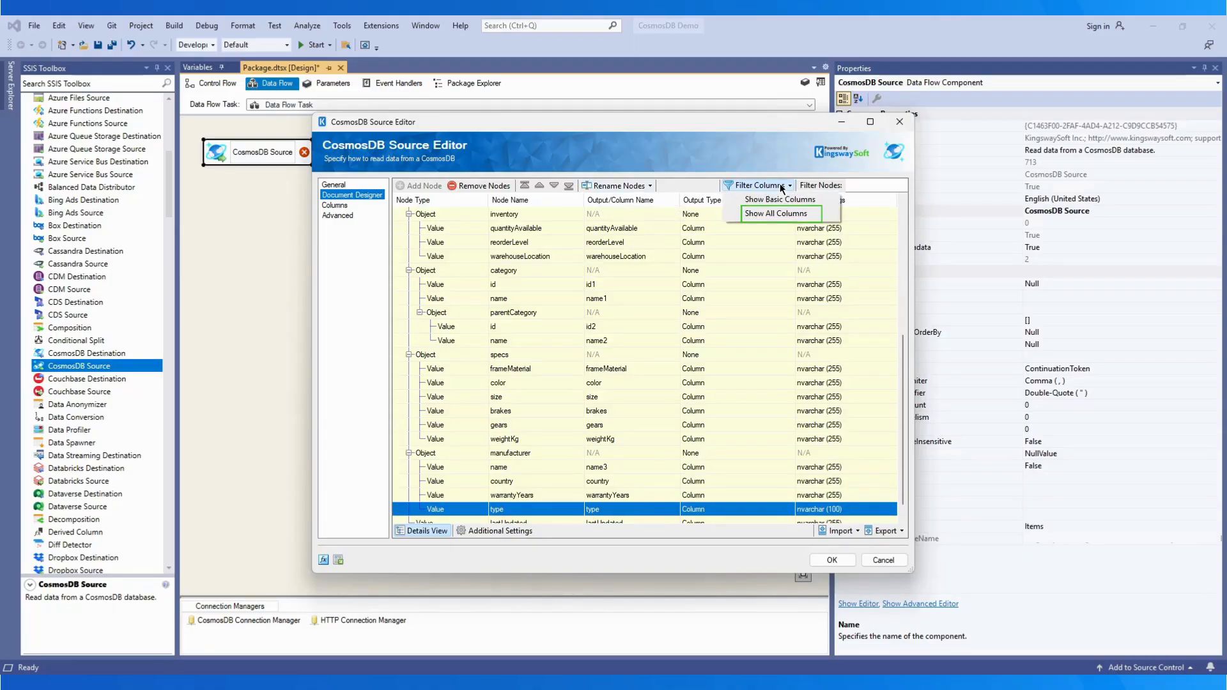
left_click(774, 214)
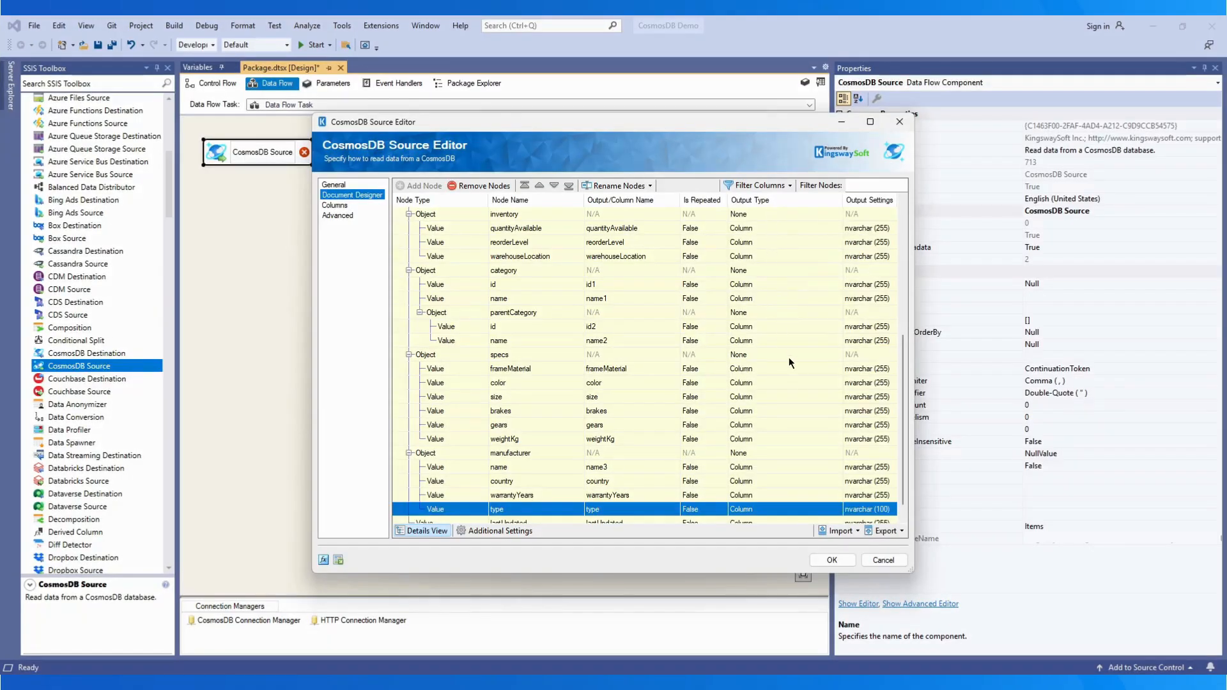
Set the output type of the manufacturer object to Output in the document design.
left_click(787, 453)
left_click(784, 455)
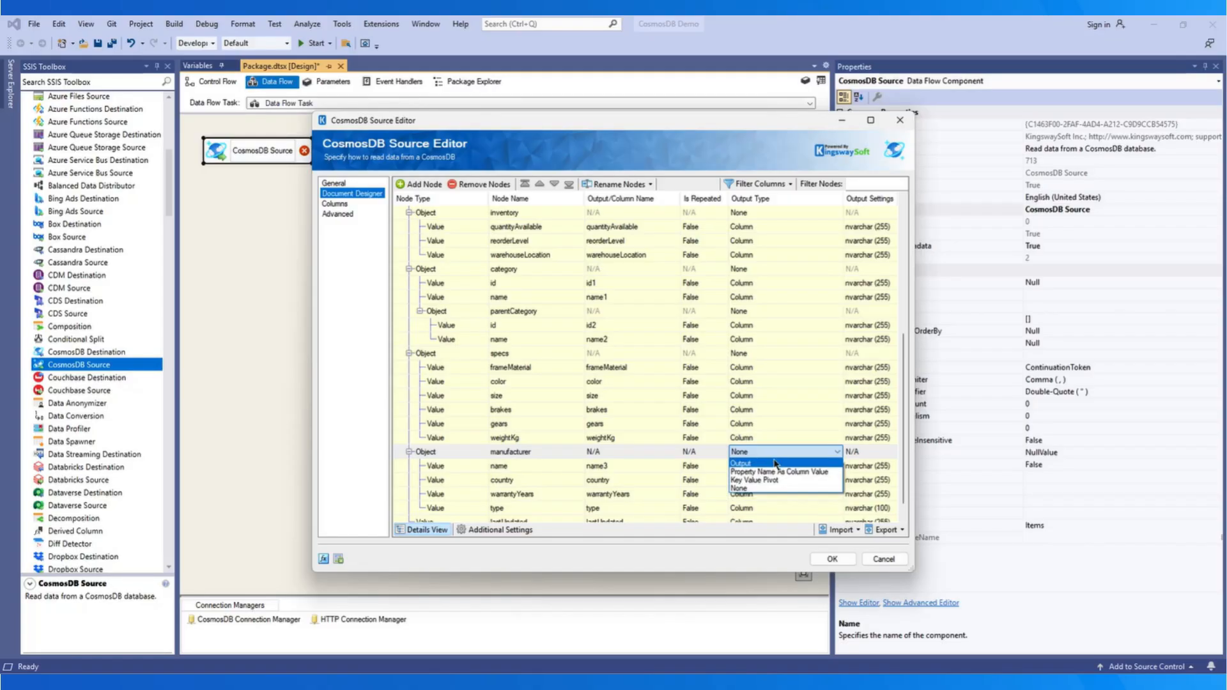
left_click(771, 463)
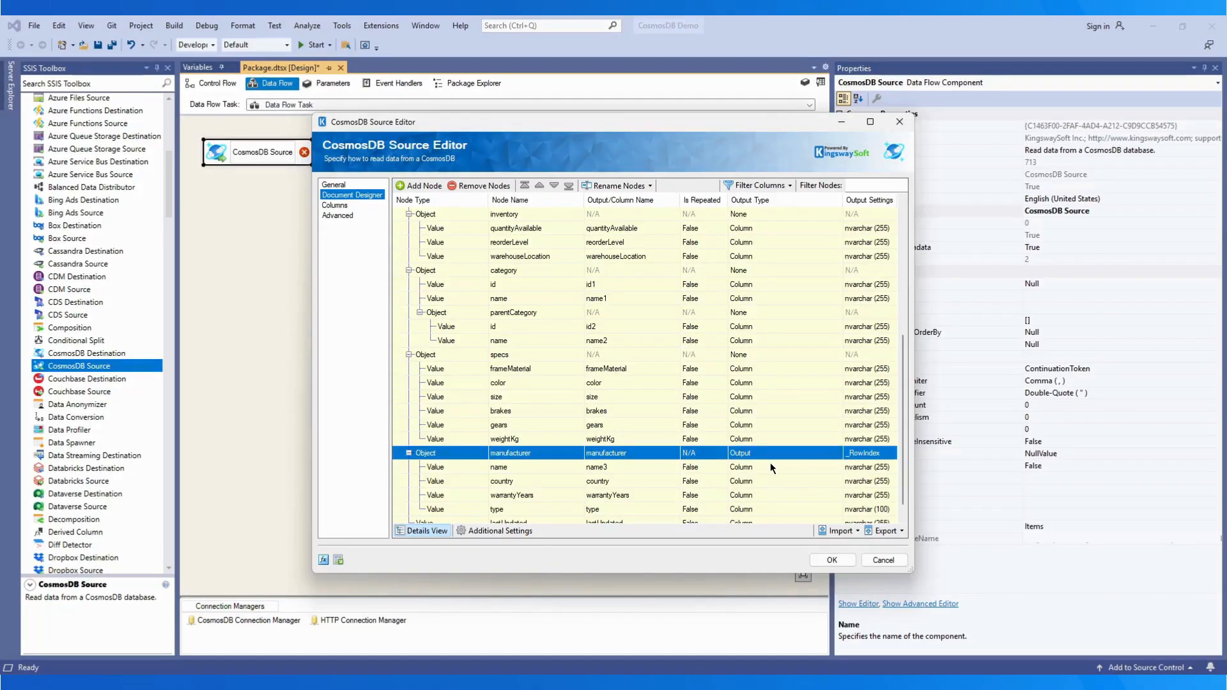
Make node names case insensitive in the document design's additional settings and return to the node details.
left_click(490, 532)
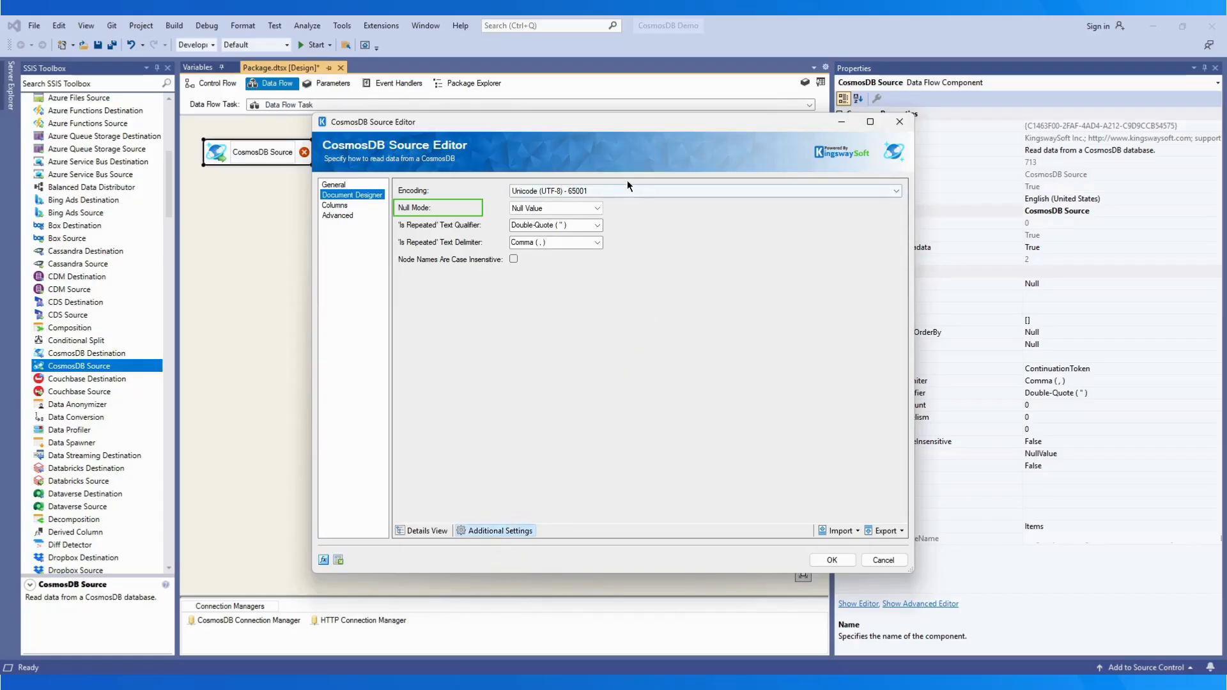
left_click(600, 208)
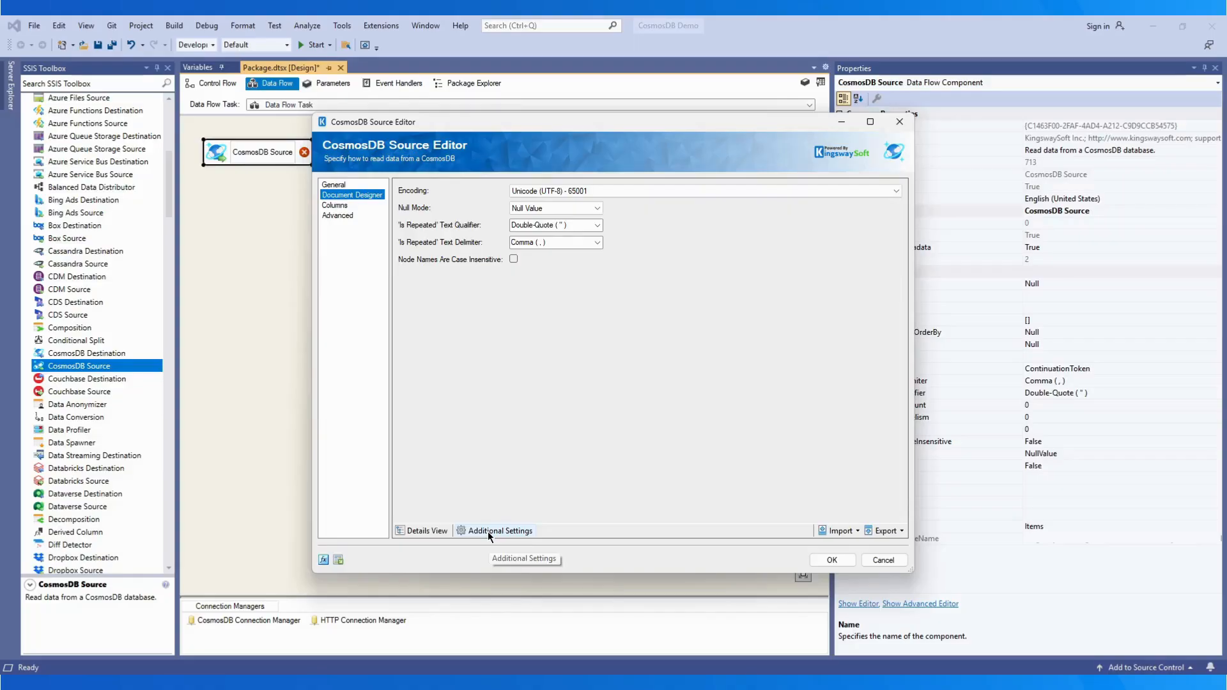
left_click(489, 531)
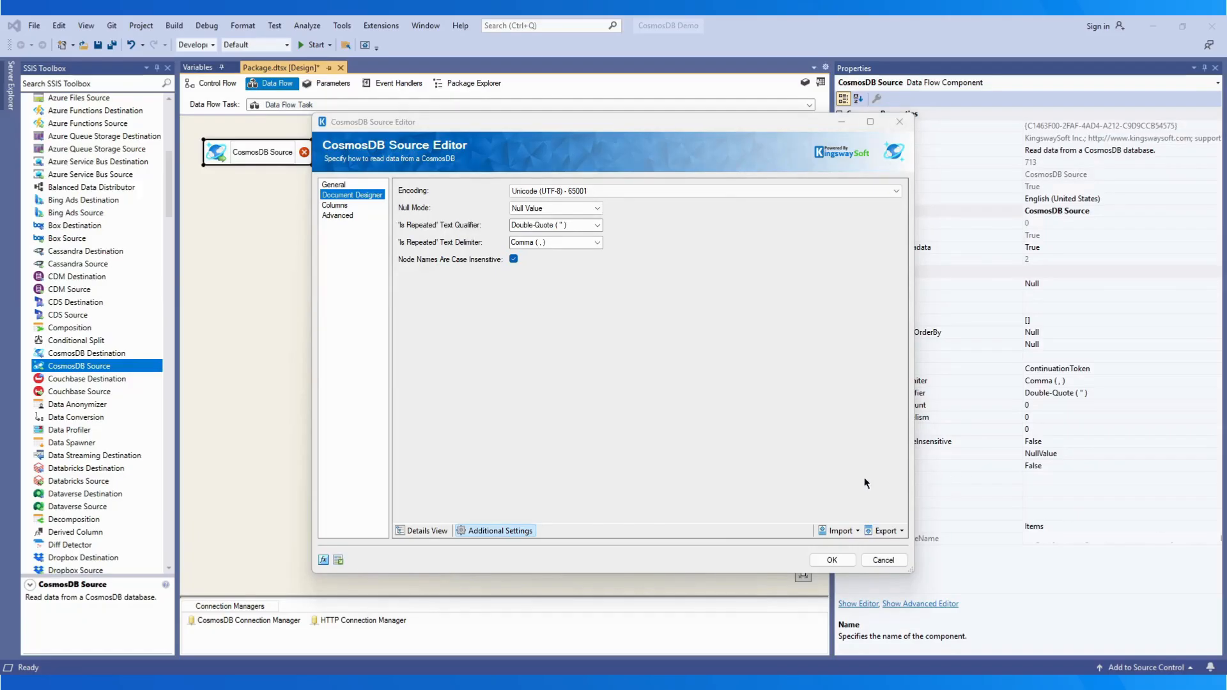
left_click(430, 532)
left_click(429, 532)
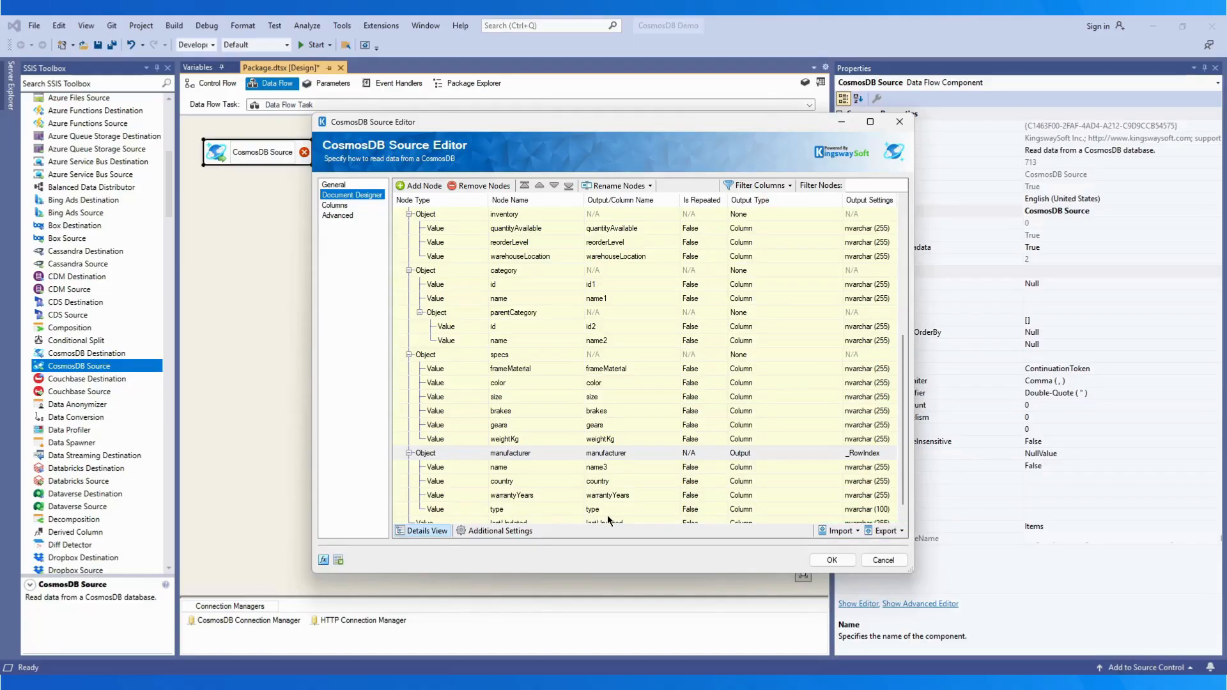
Review the export and import options for the document design.
left_click(903, 533)
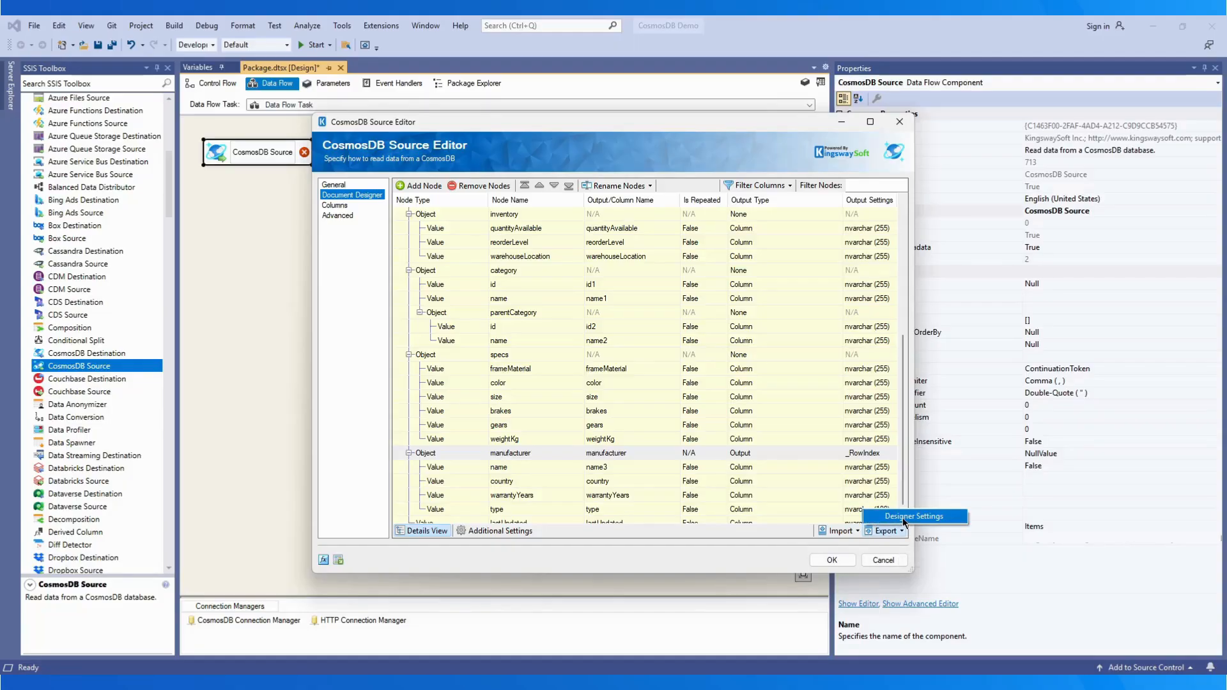
left_click(855, 532)
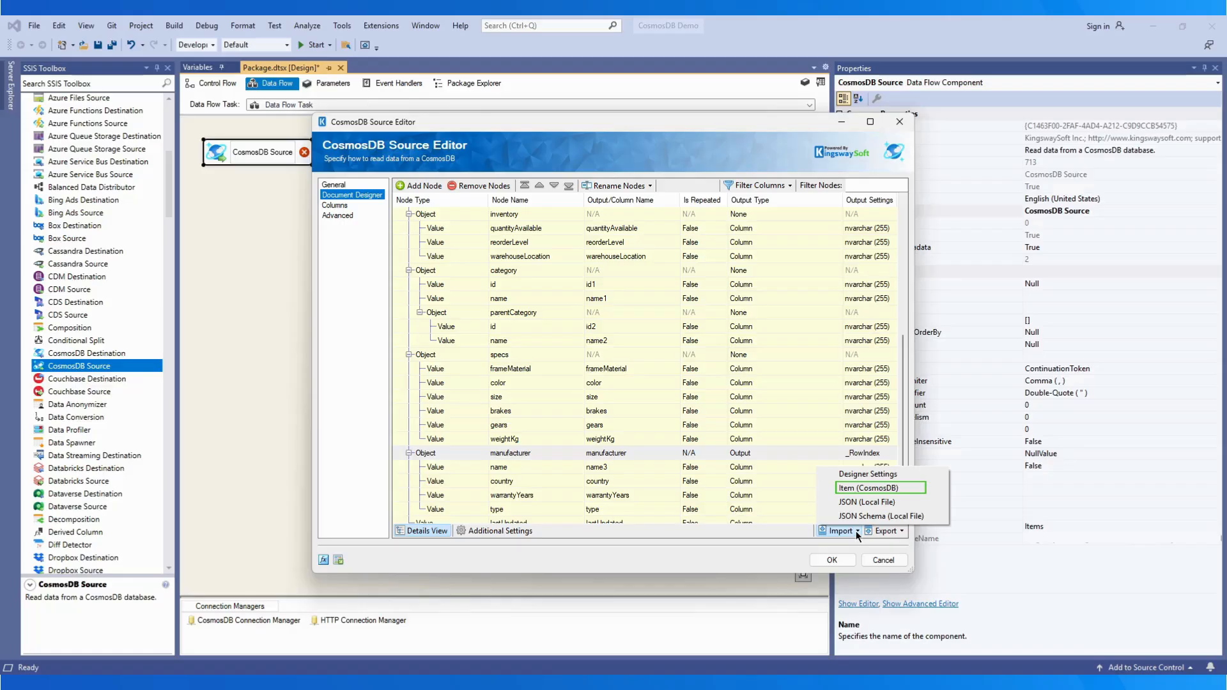
left_click(764, 554)
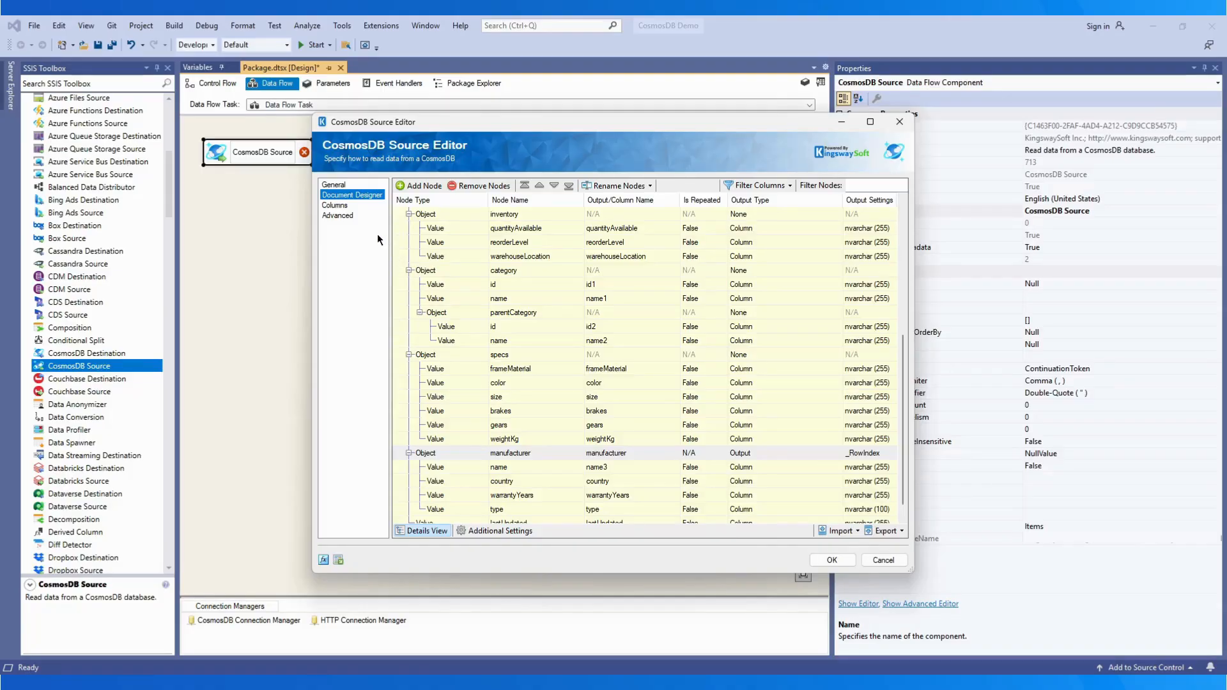
Exclude the name3 and country columns from the manufacturer output.
left_click(335, 205)
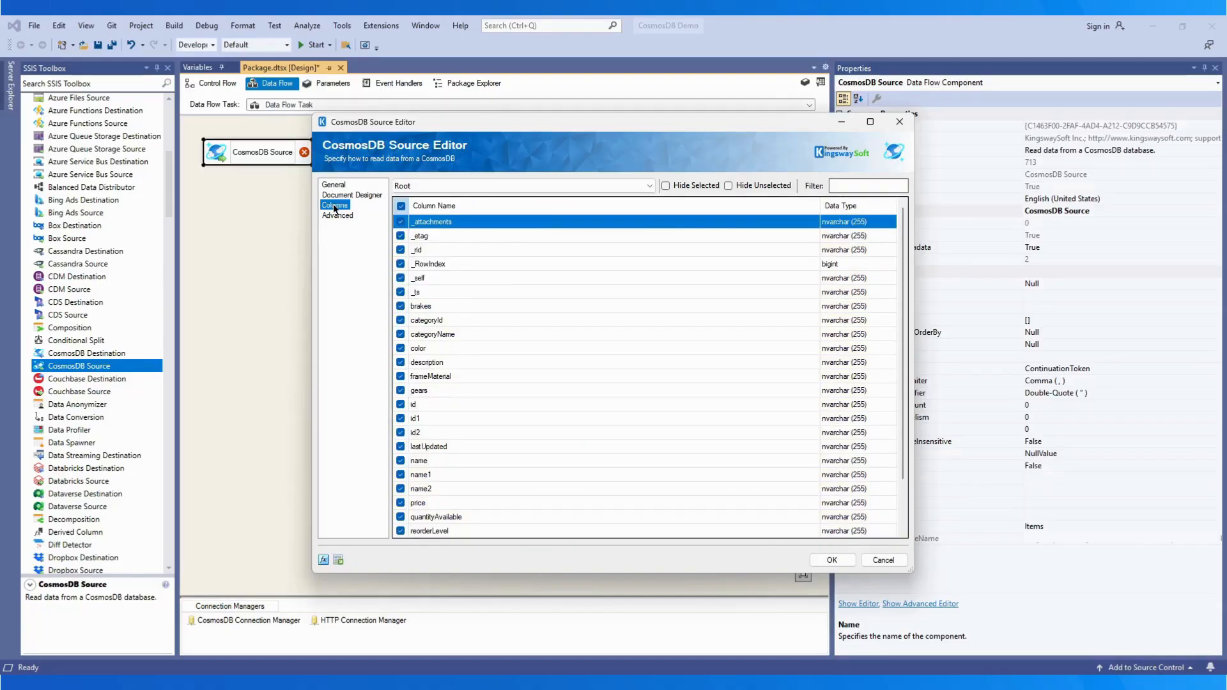
left_click(648, 185)
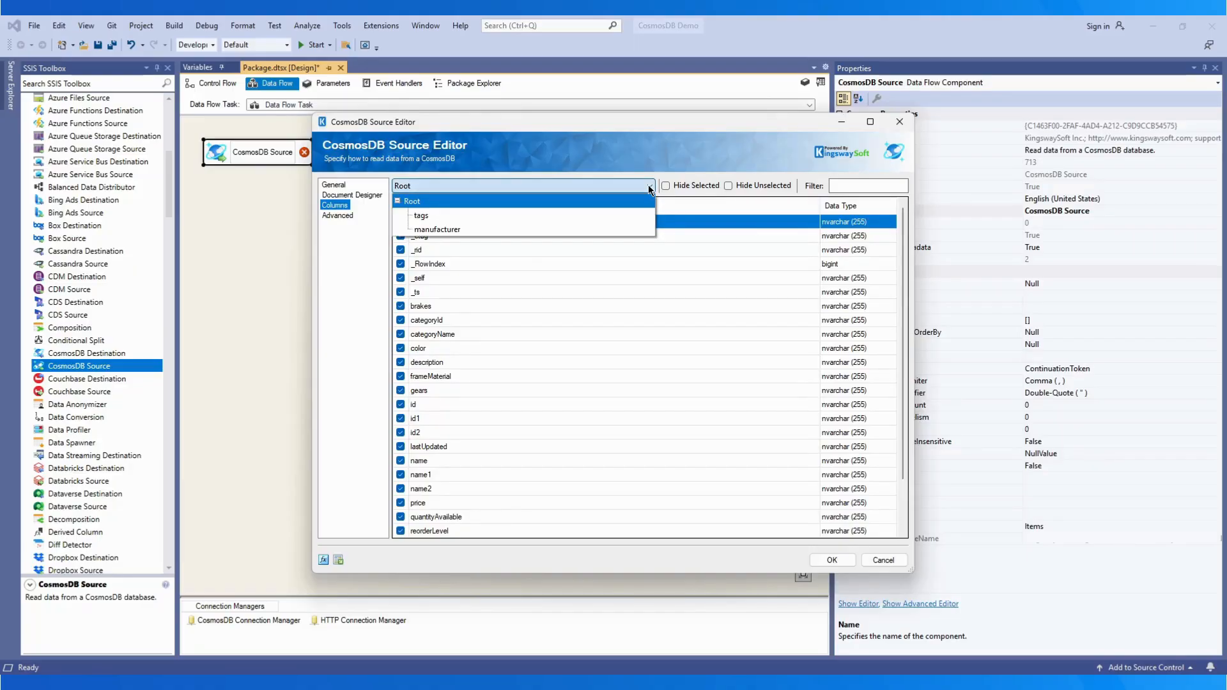
left_click(628, 229)
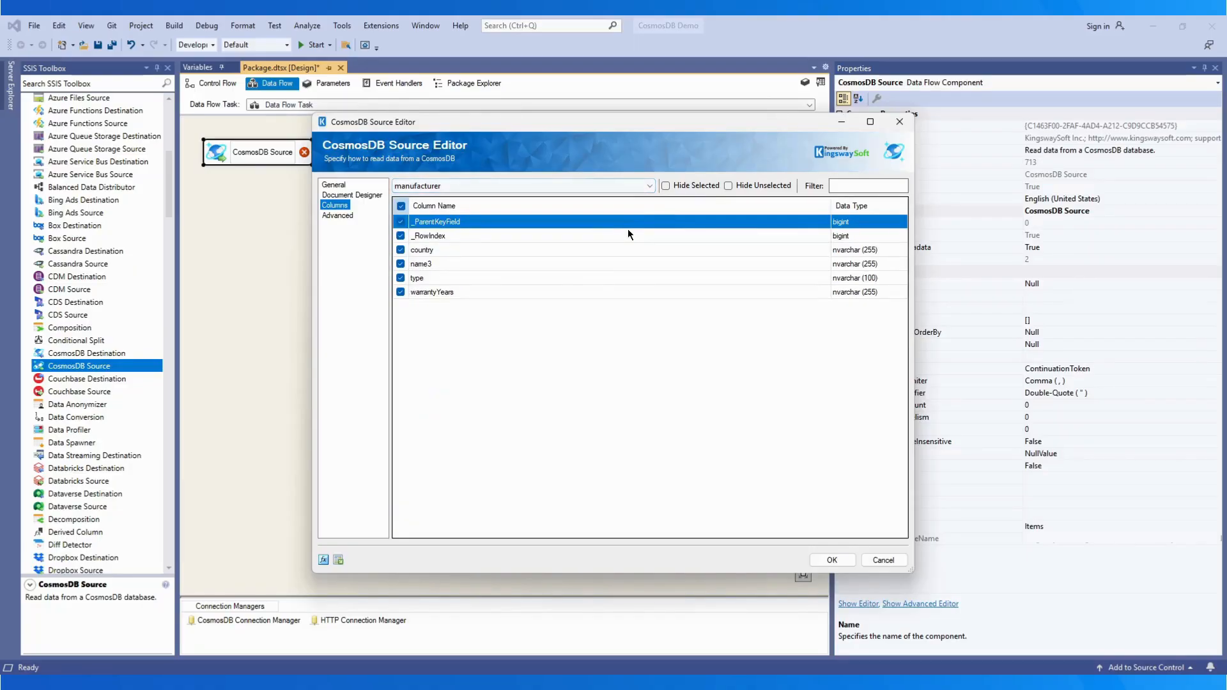
left_click(401, 264)
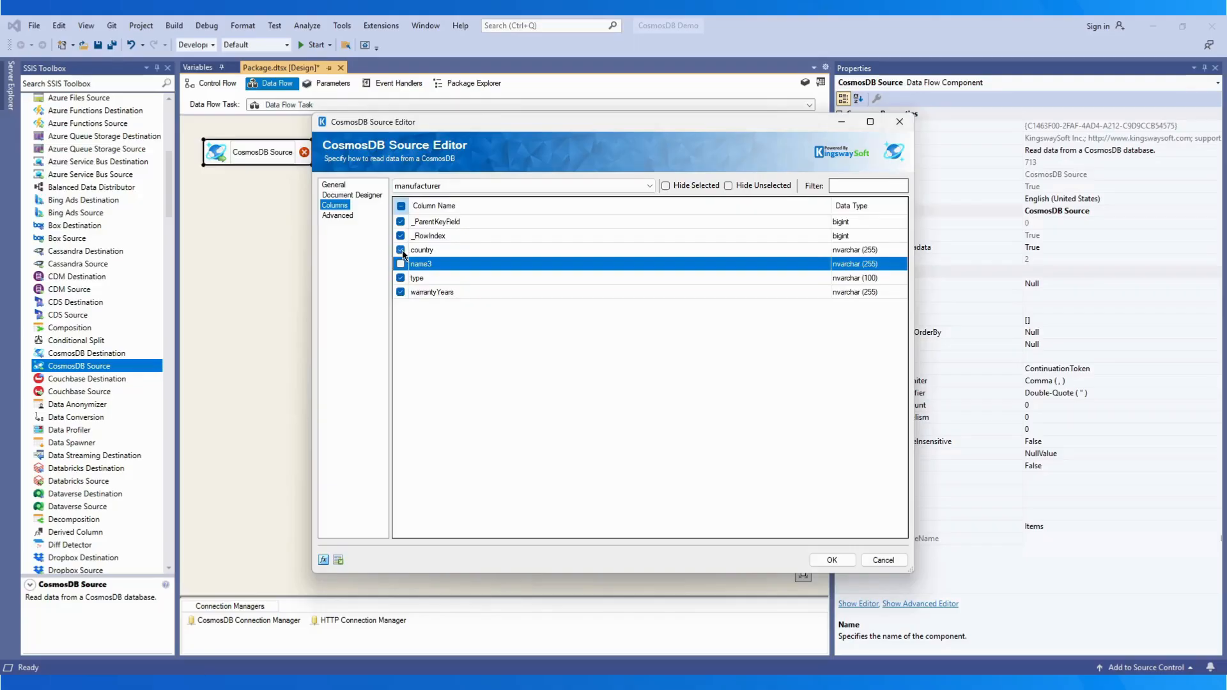
left_click(401, 250)
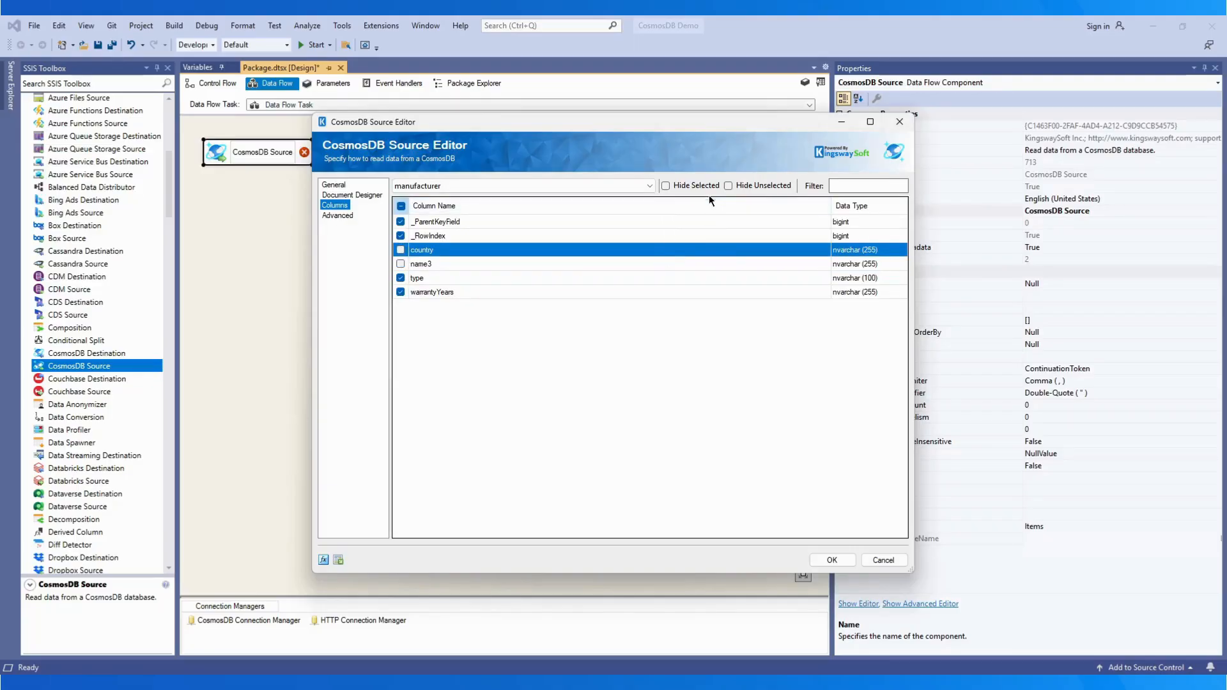
List only the selected columns of the manufacturer output, only the unselected ones, and again all of them.
left_click(728, 186)
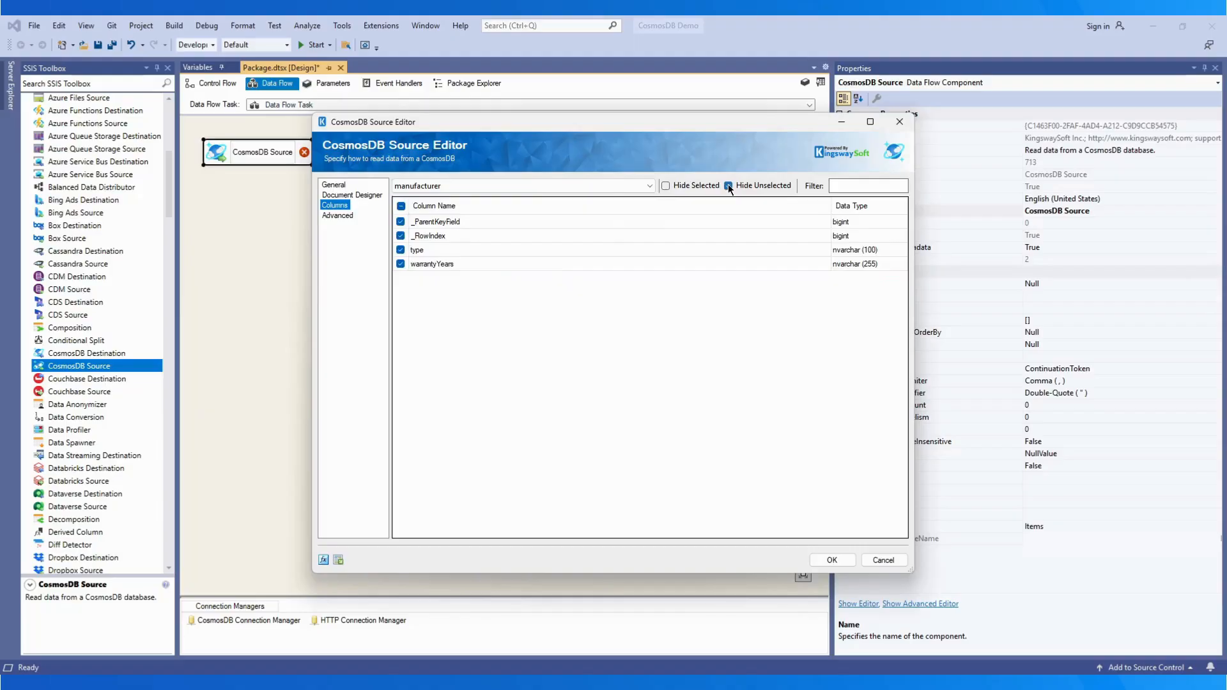
left_click(666, 186)
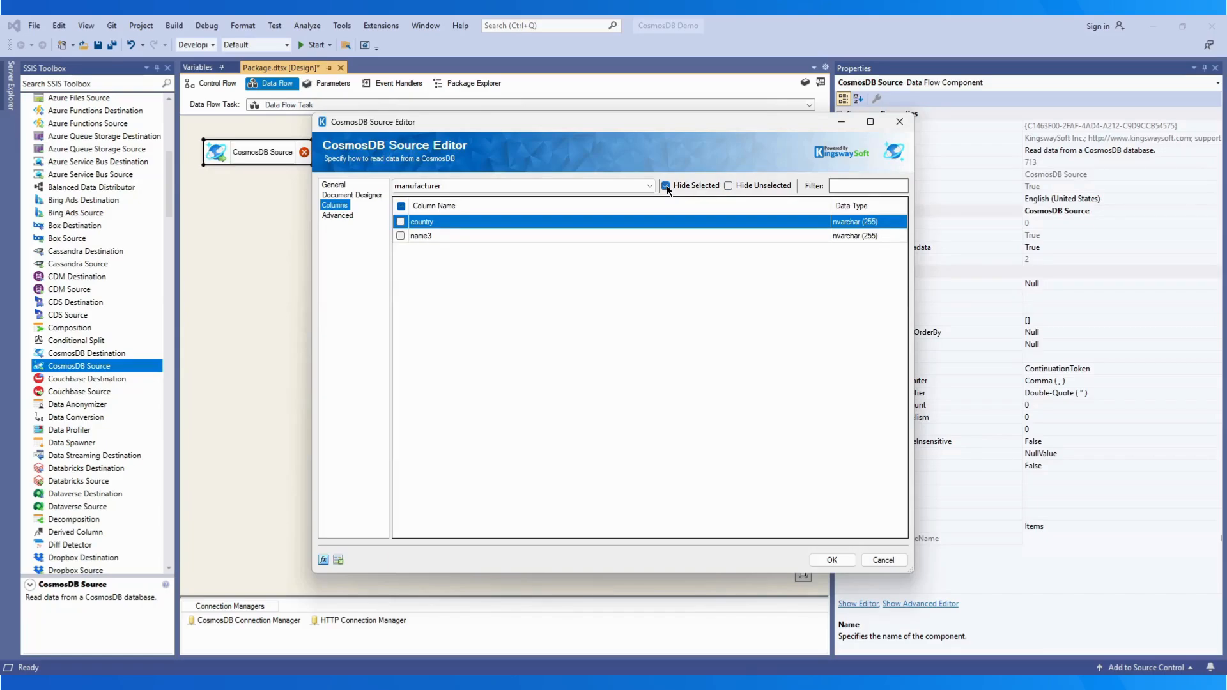
left_click(666, 185)
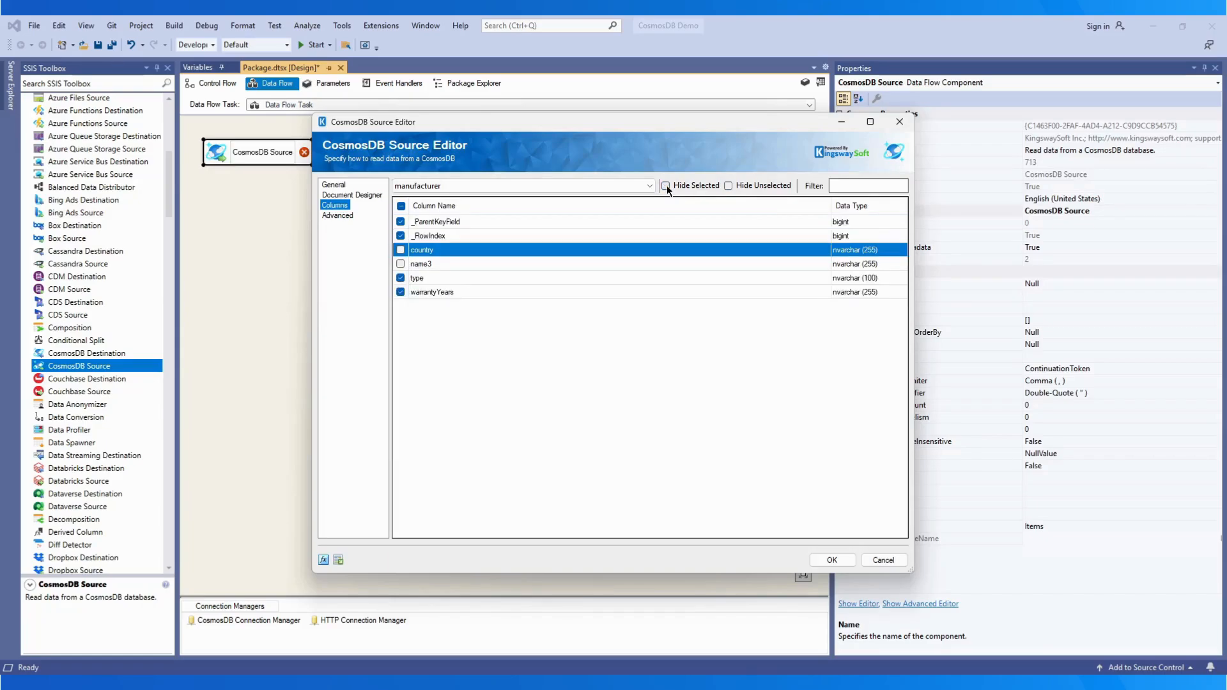
Deselect all columns of the manufacturer output and select them all again.
left_click(402, 206)
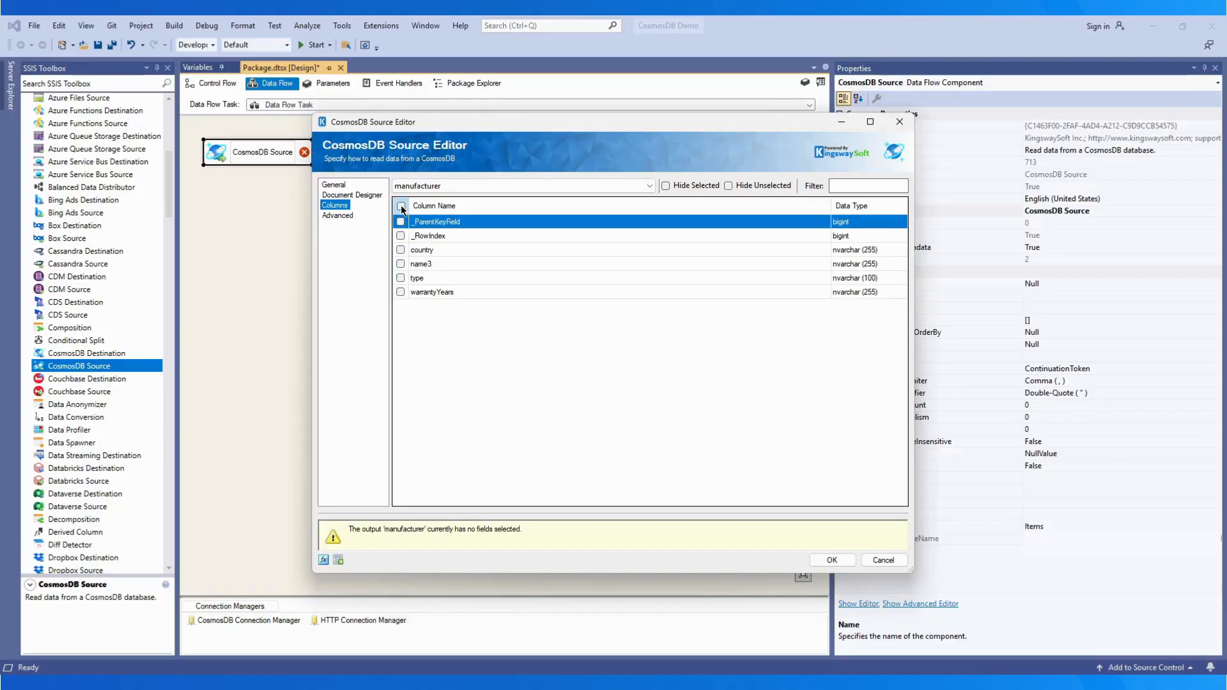
left_click(402, 206)
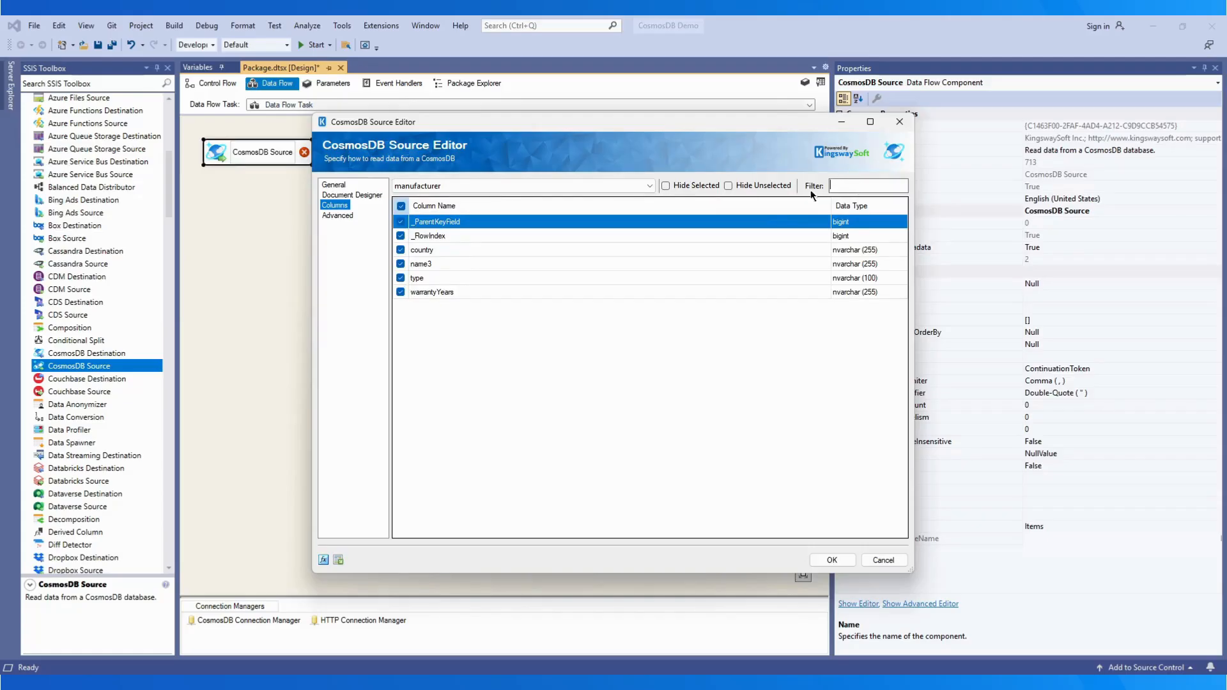
Filter the manufacturer output's columns by country and clear the filter text.
type("country")
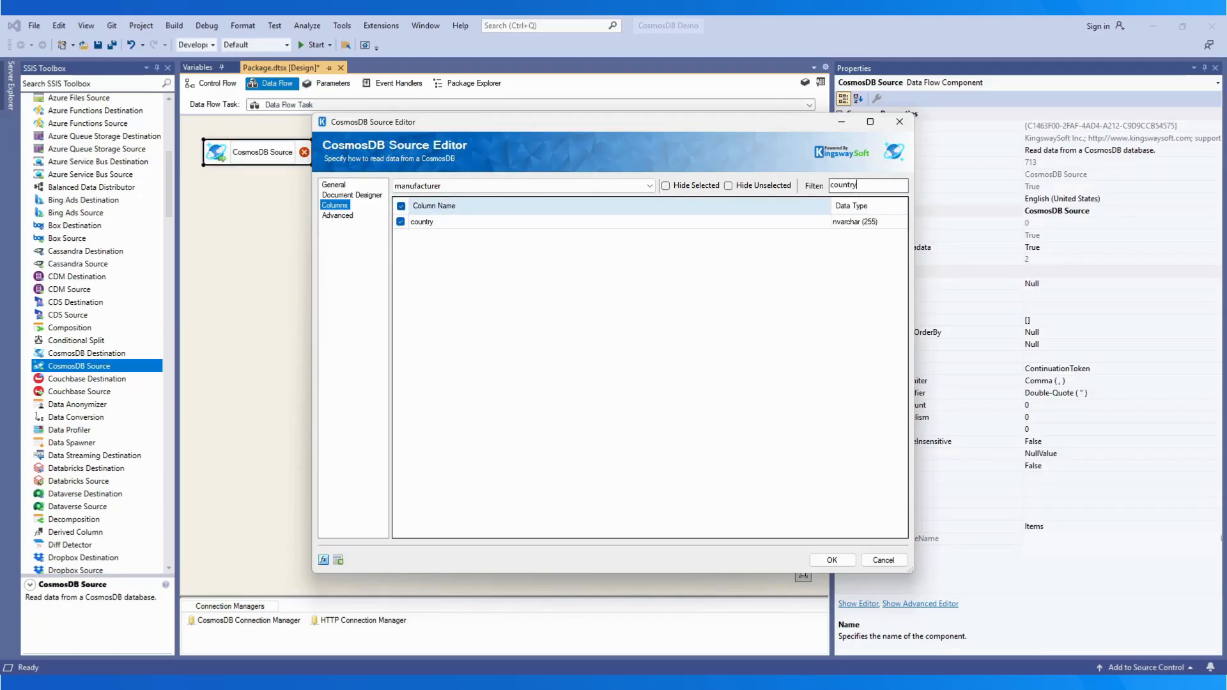
key("BackSpace")
key("BackSpace")
key("BackSpace")
key("BackSpace")
key("BackSpace")
key("BackSpace")
key("BackSpace")
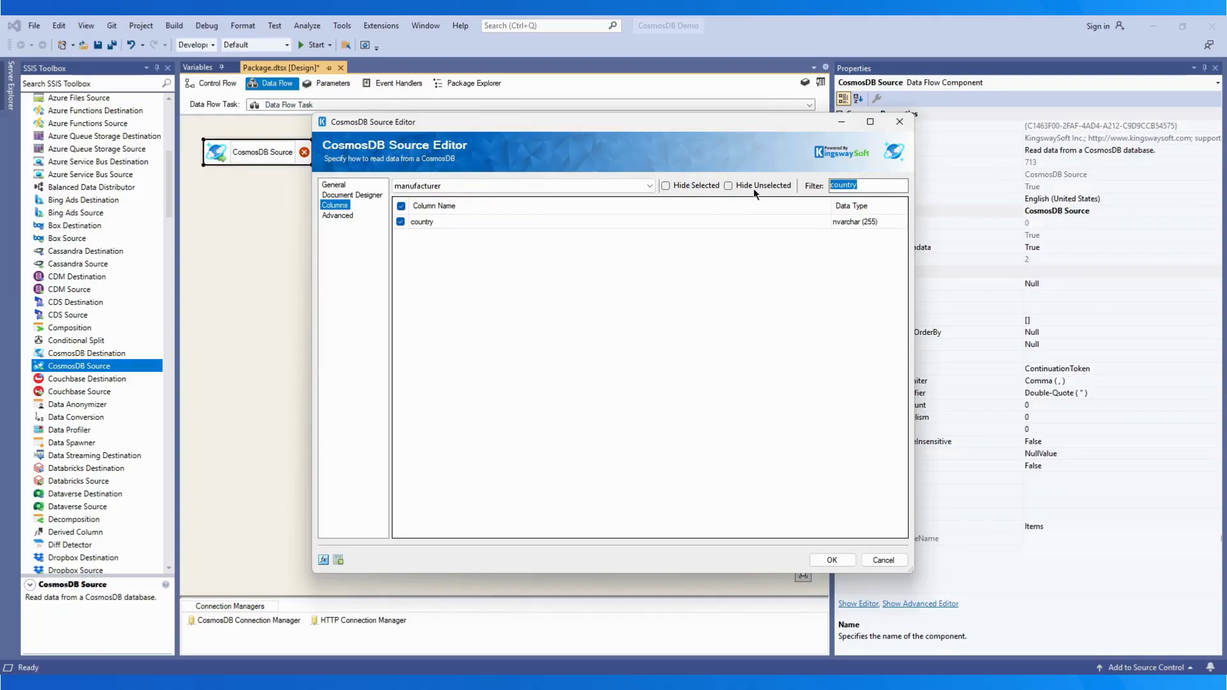
Check the advanced settings once more and apply the CosmosDB Source configuration.
left_click(338, 216)
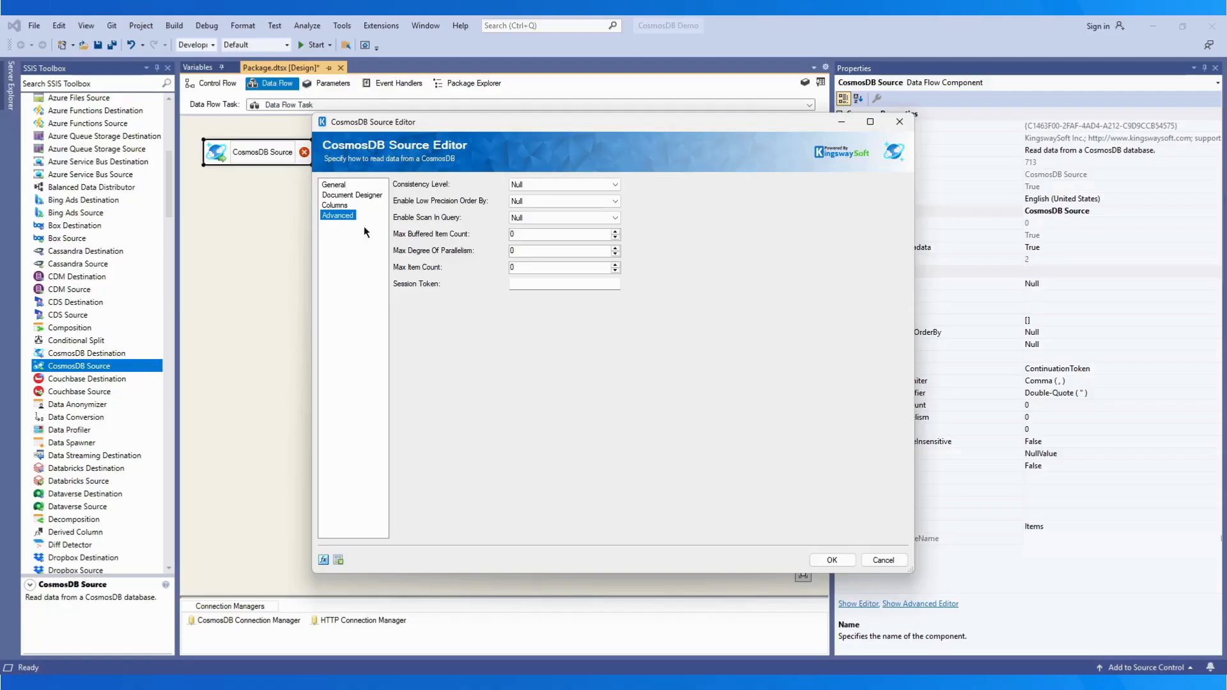
left_click(829, 559)
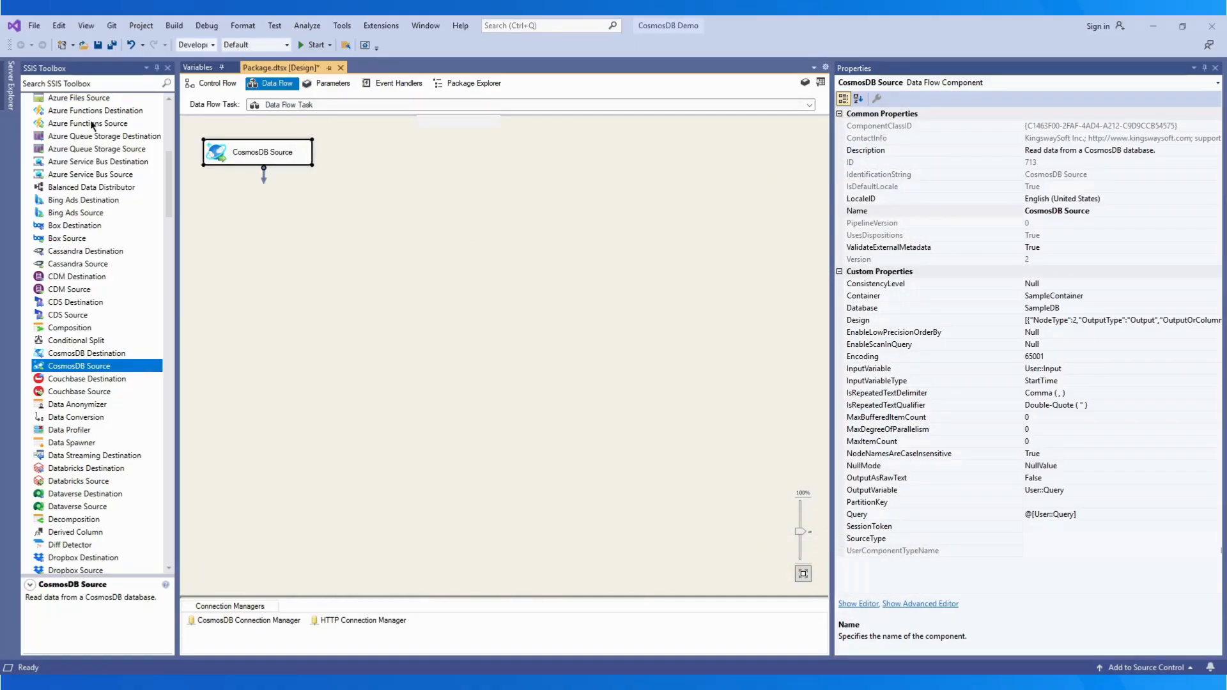
Add a Dummy Destination below the CosmosDB Source and connect the source's manufacturer output to its Primary Input.
left_click(84, 86)
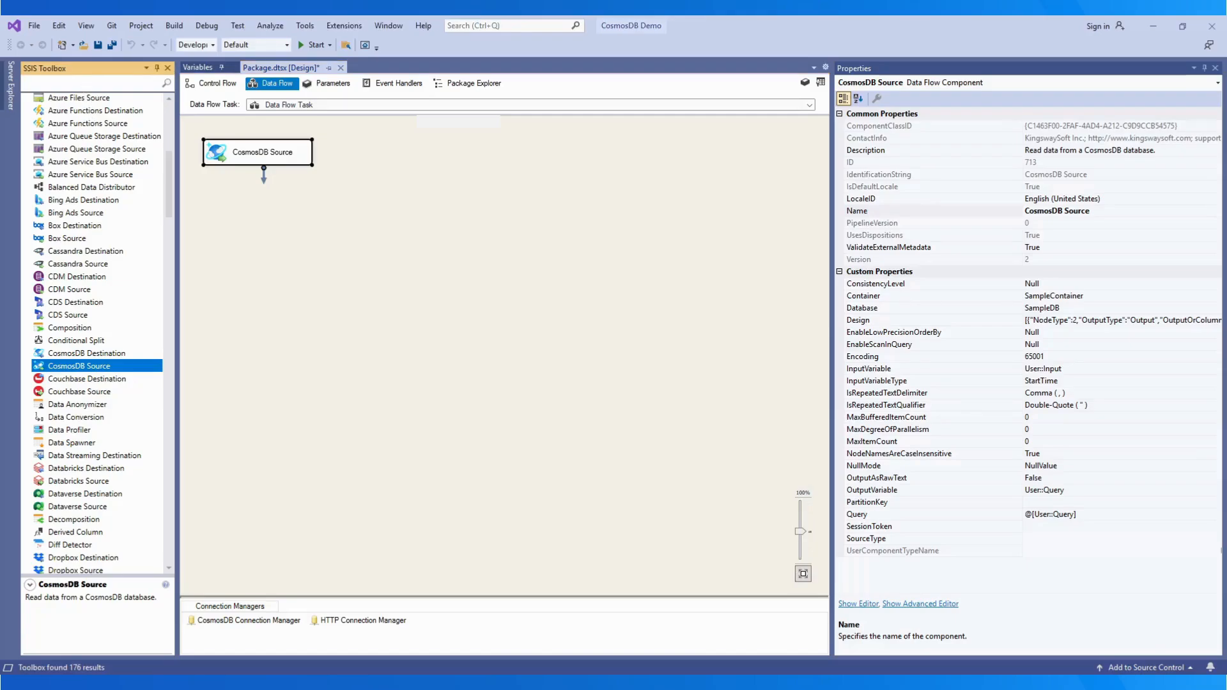
type("dummy")
left_click_drag(75, 132, 220, 227)
left_click(258, 164)
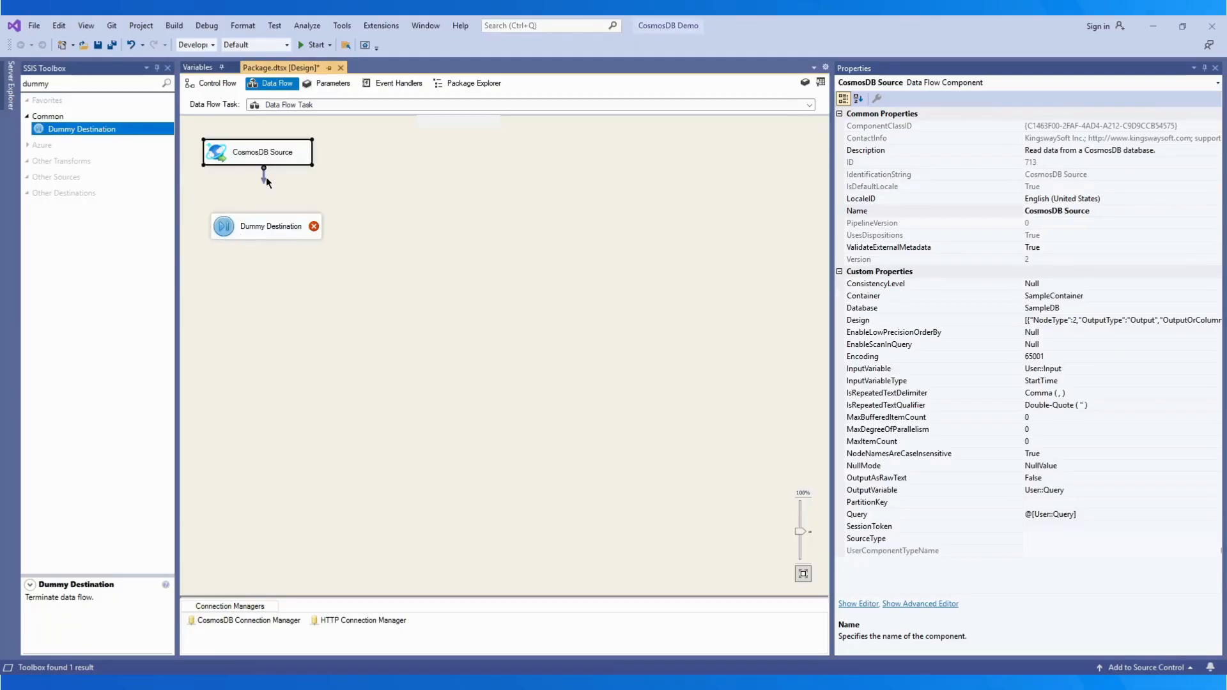
left_click_drag(261, 170, 264, 225)
left_click(578, 352)
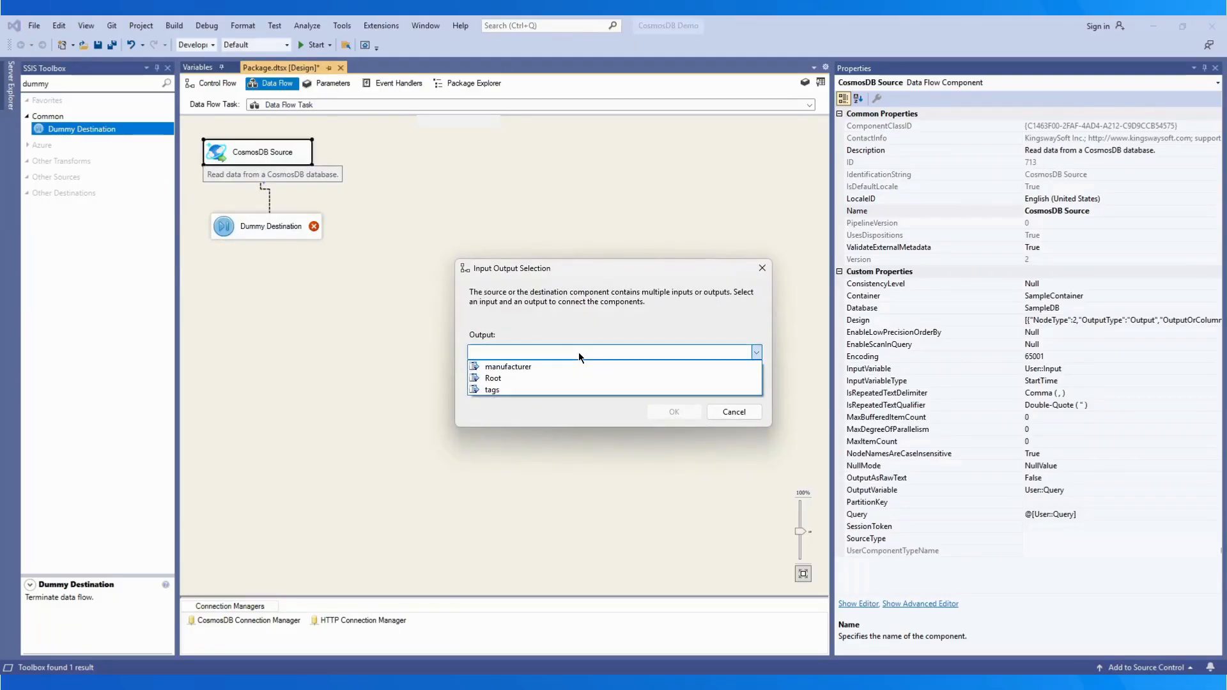
left_click(528, 366)
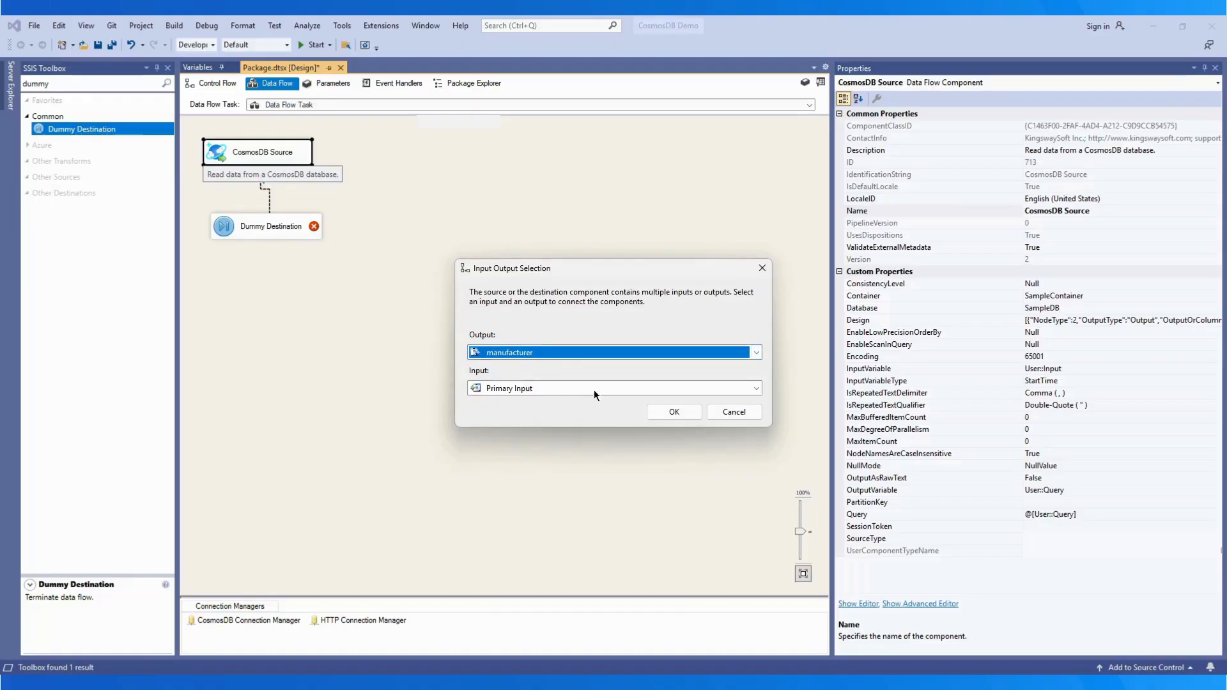
left_click(674, 412)
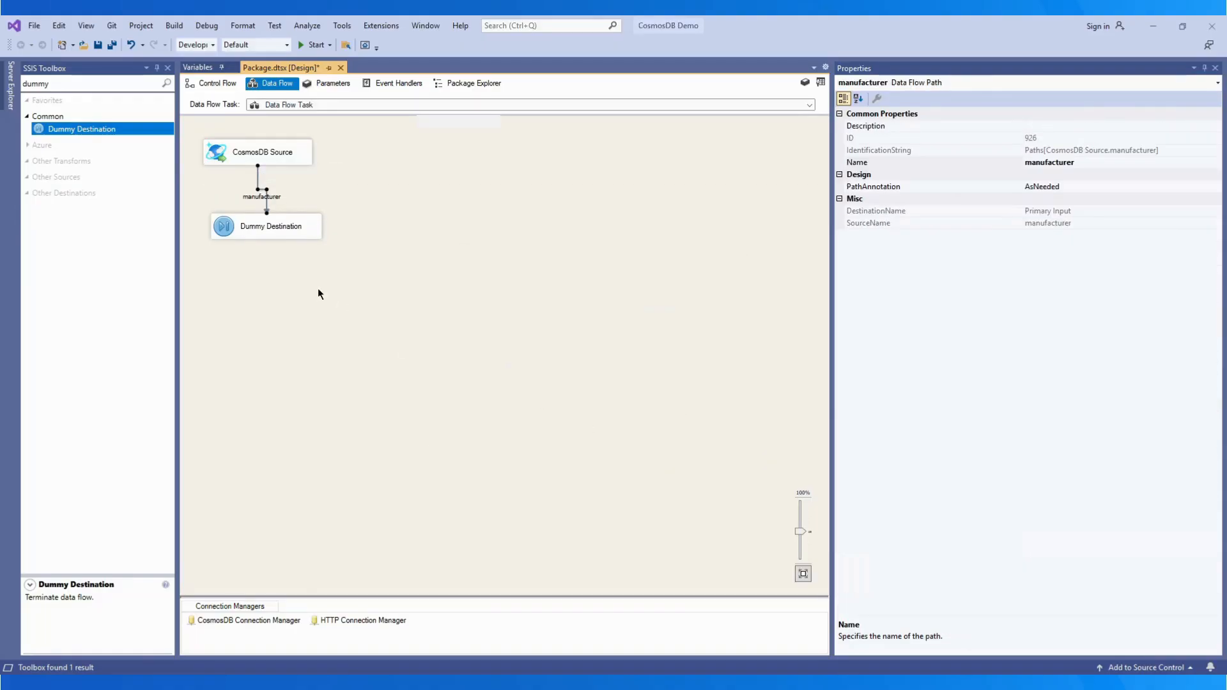
Add a second Dummy Destination beside the first and connect the source's Root output to its Primary Input.
left_click_drag(75, 131, 351, 231)
left_click(281, 158)
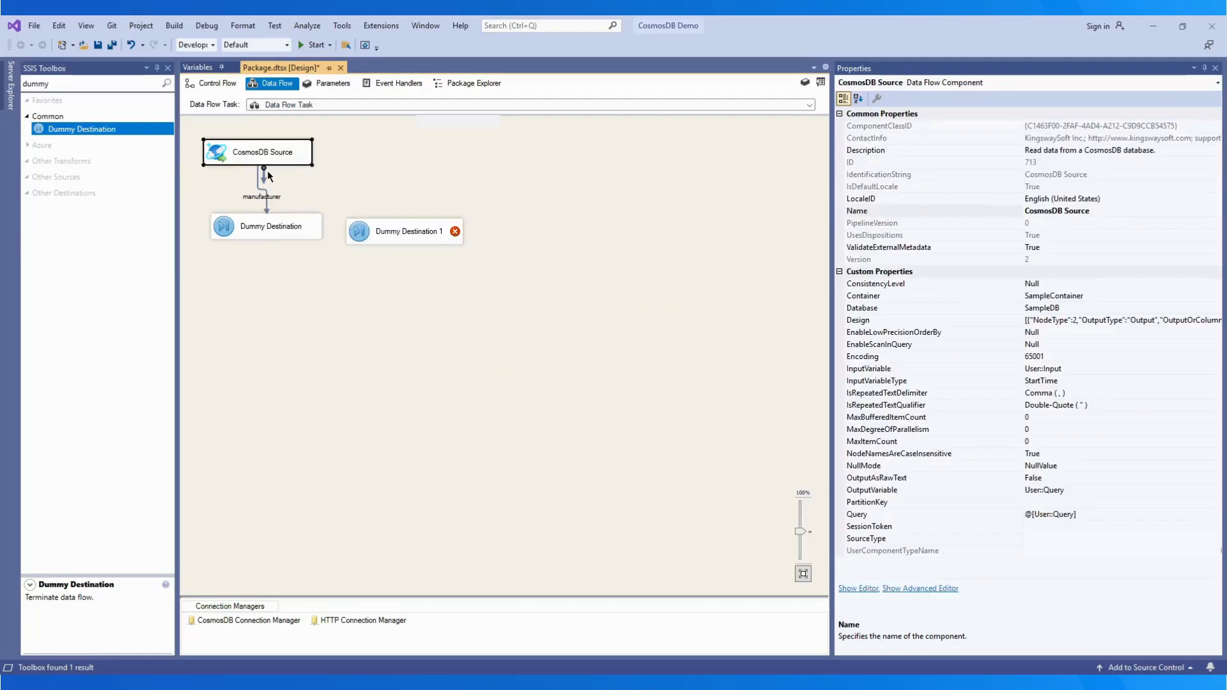
left_click_drag(267, 170, 431, 236)
left_click(530, 351)
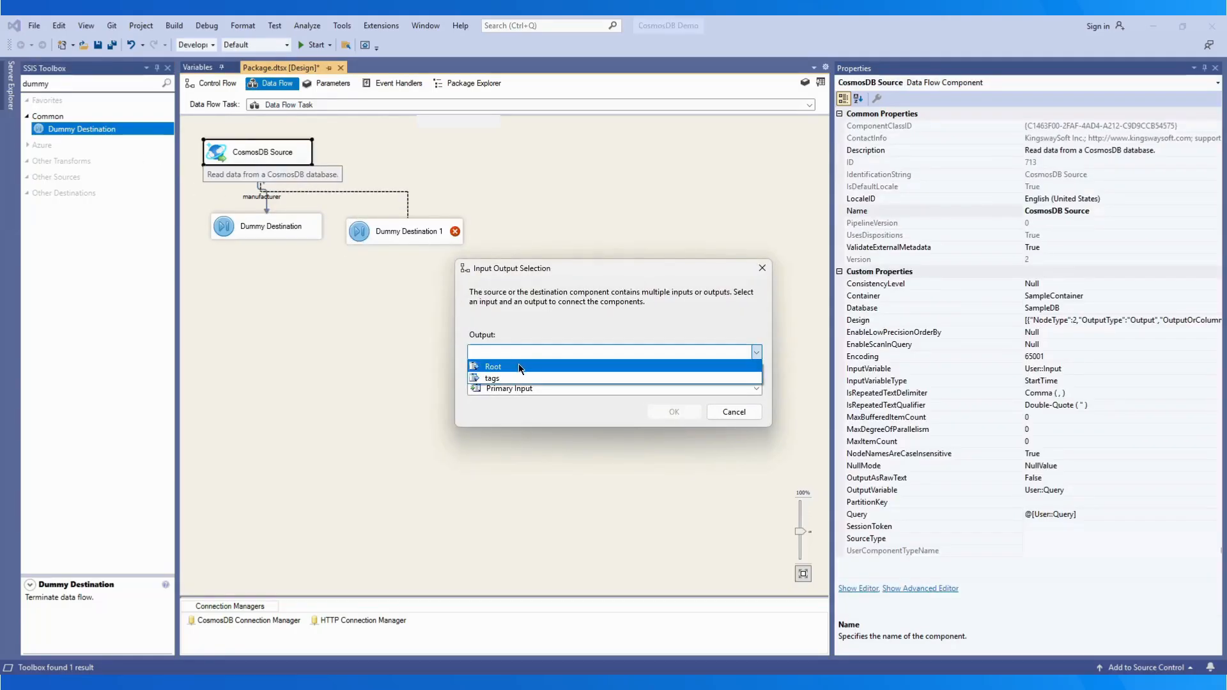
left_click(519, 367)
left_click(671, 412)
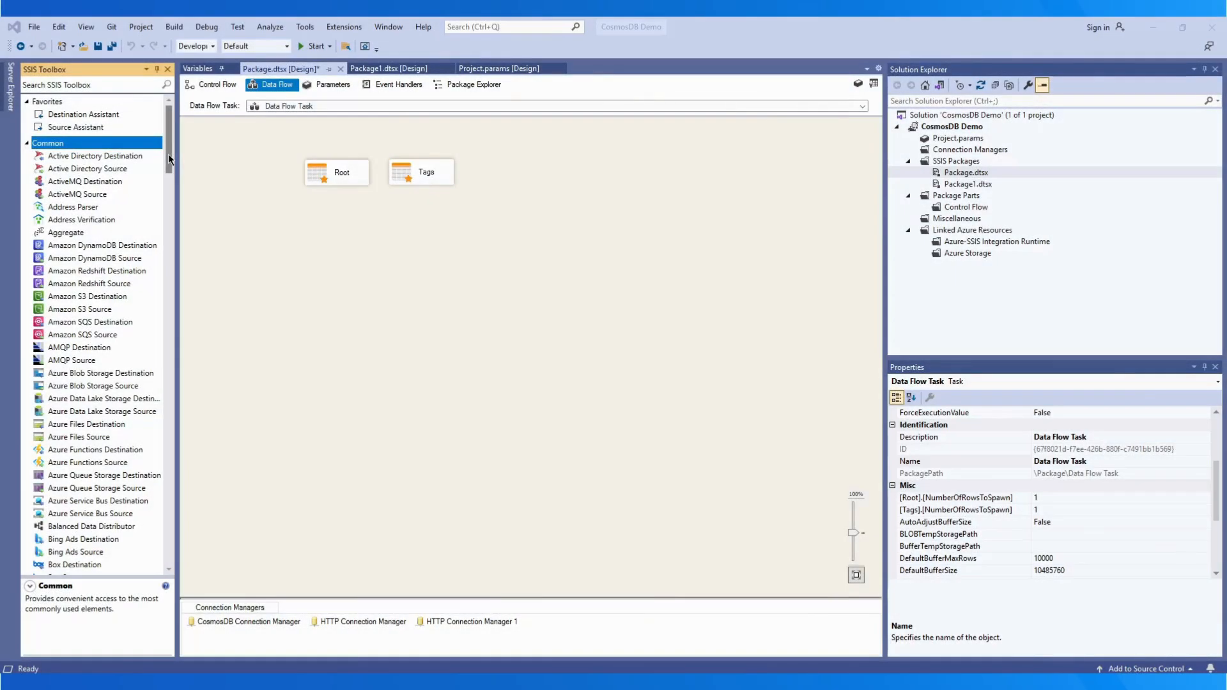
Add a CosmosDB Destination below the Root and Tags components and connect both of their outputs to it.
left_click_drag(168, 155, 191, 201)
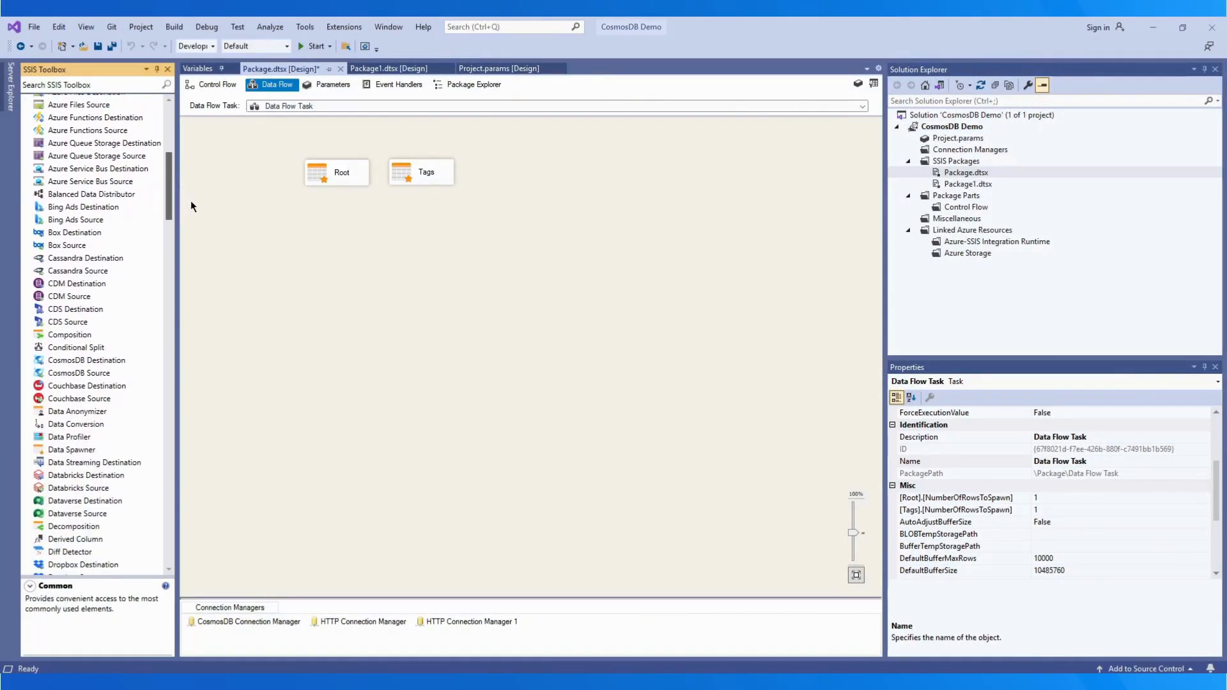
left_click_drag(81, 362, 412, 239)
left_click(353, 181)
left_click(443, 176)
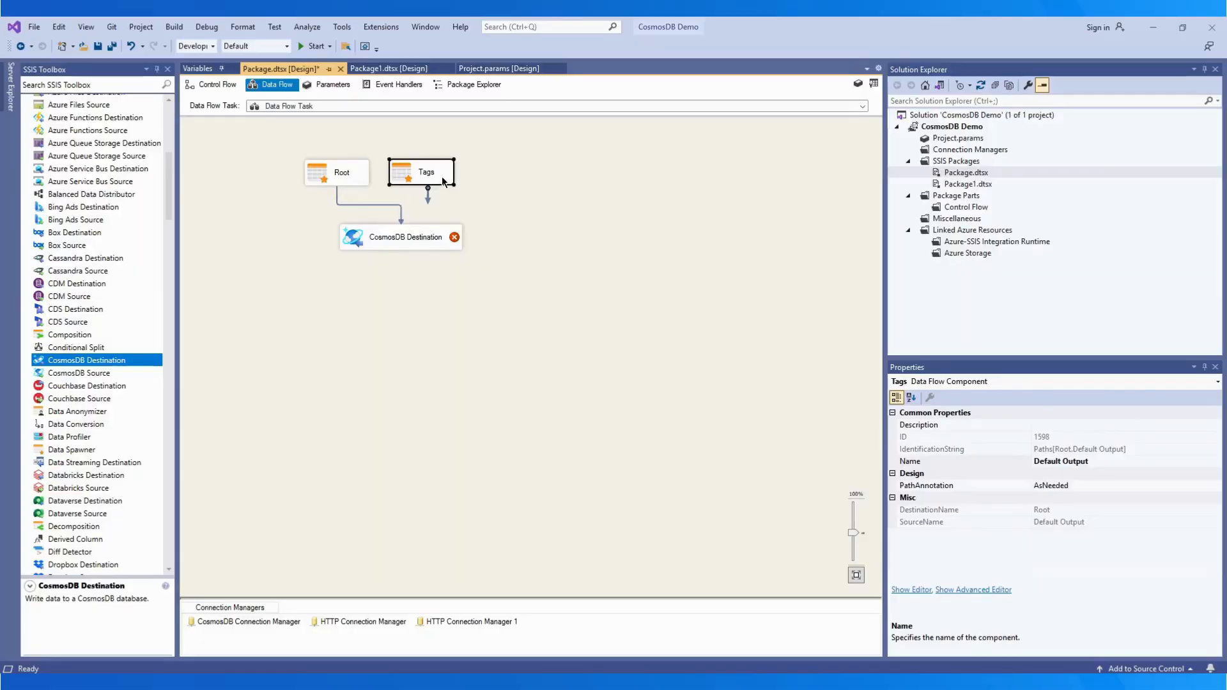
left_click_drag(427, 194, 409, 243)
left_click(379, 235)
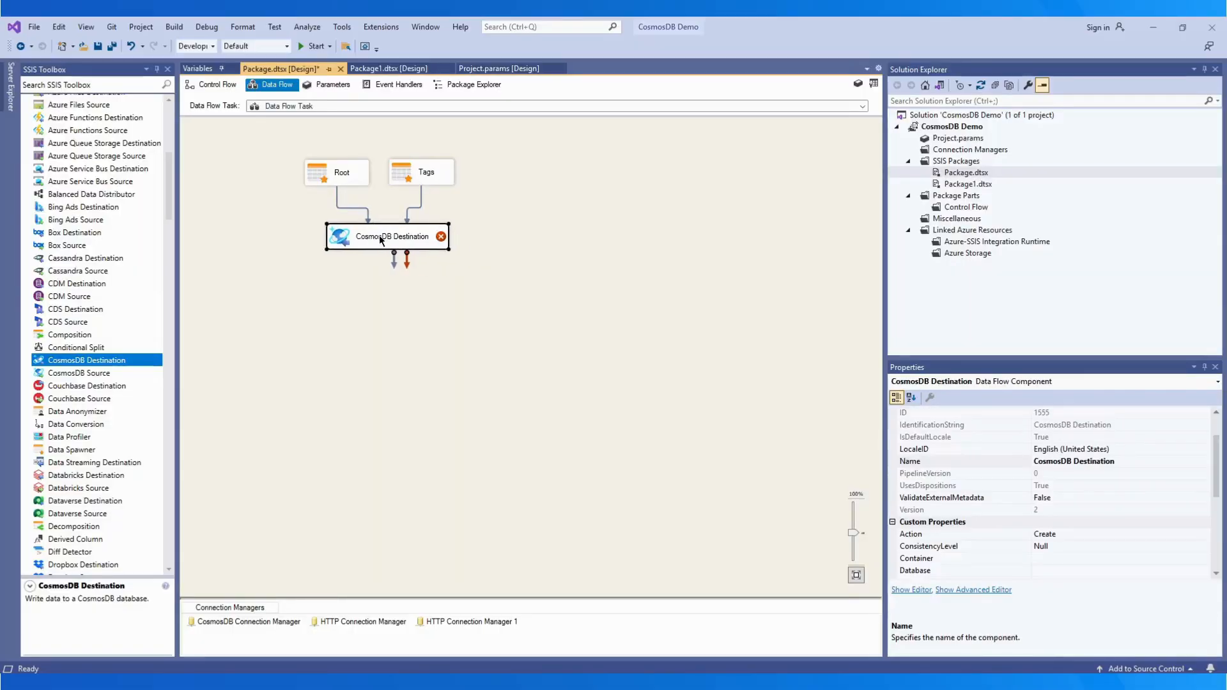
Configure the CosmosDB Destination to use CosmosDB Connection Manager, the SampleDB database and the SampleContainer container.
double_click(379, 236)
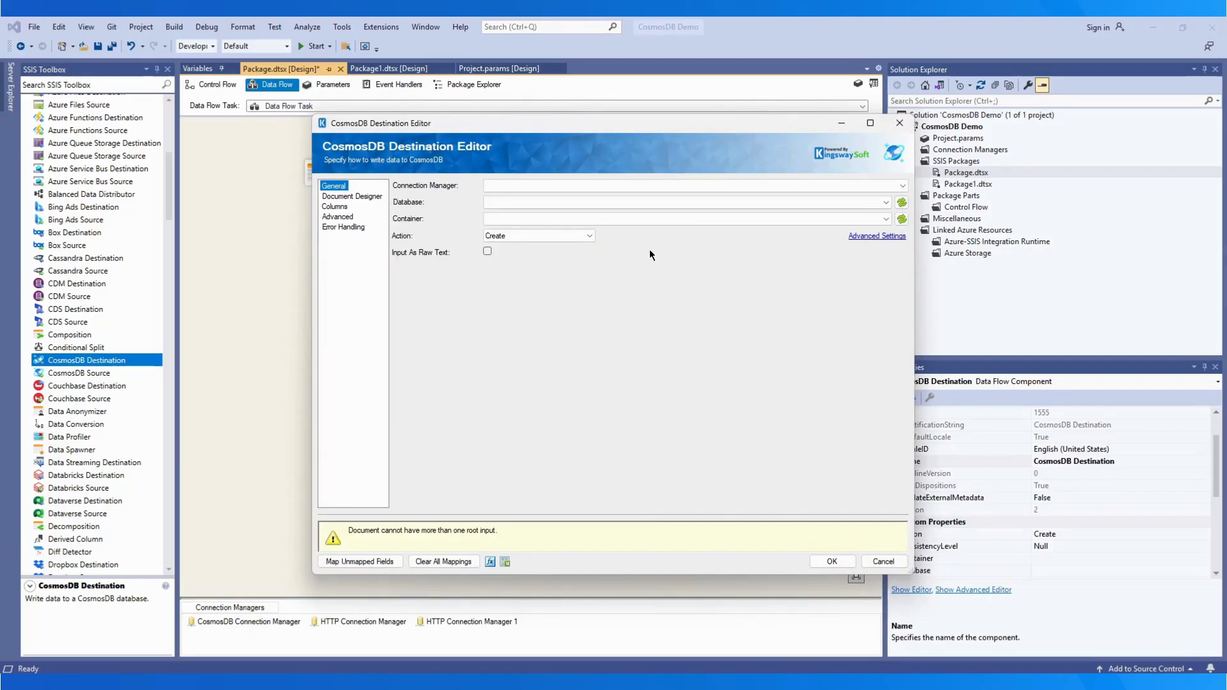
left_click(750, 186)
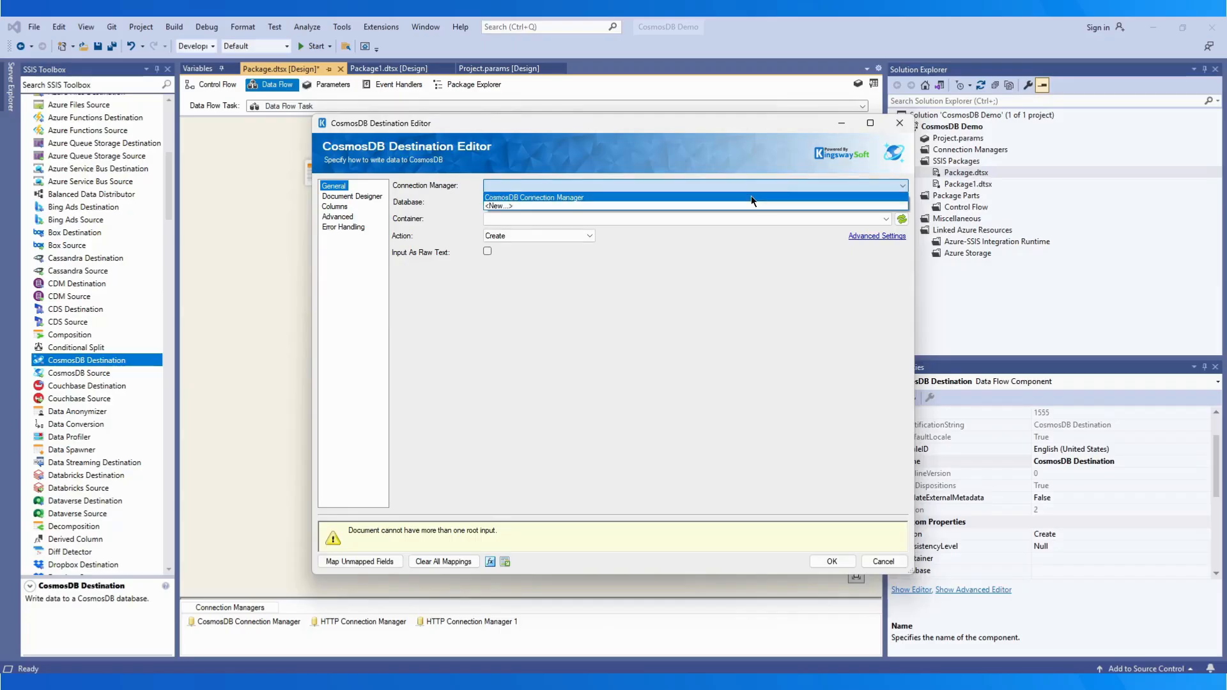
left_click(750, 196)
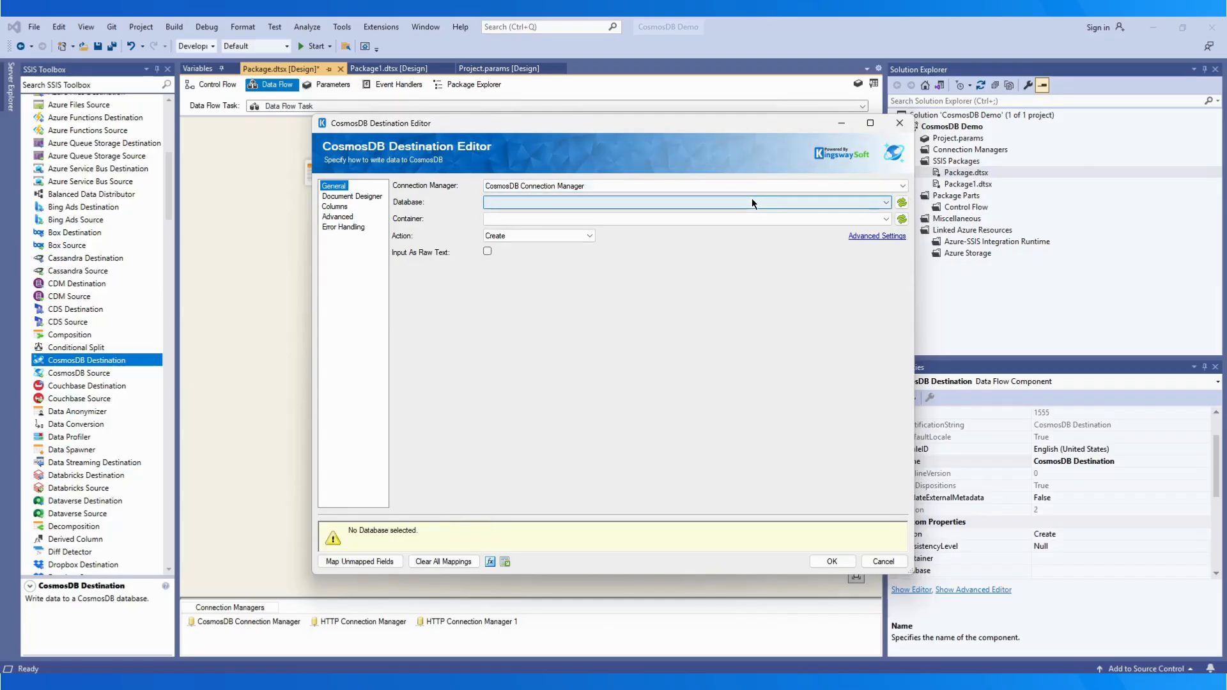
left_click(753, 202)
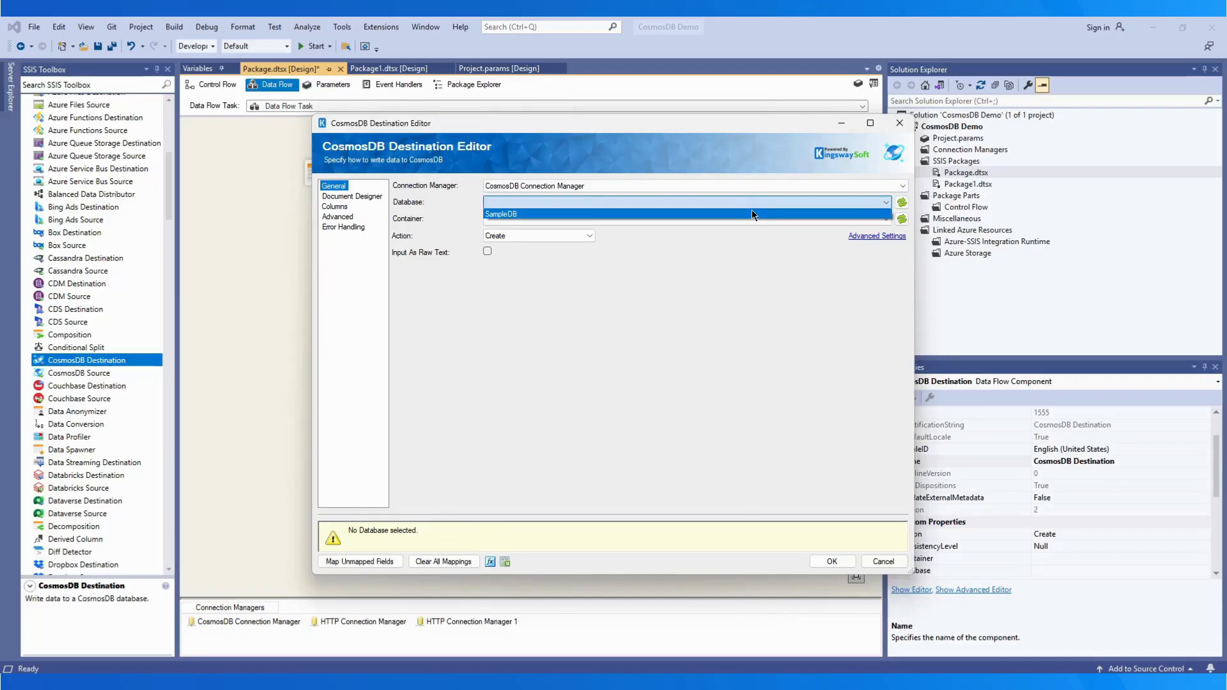
left_click(752, 213)
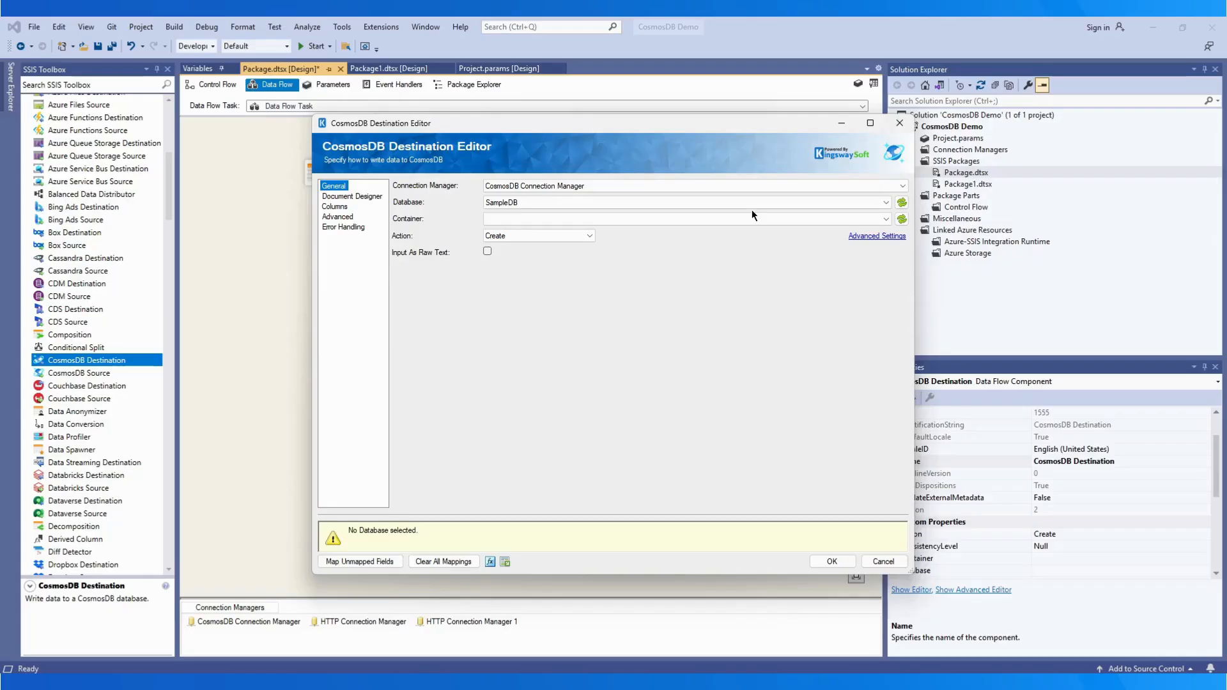
left_click(752, 219)
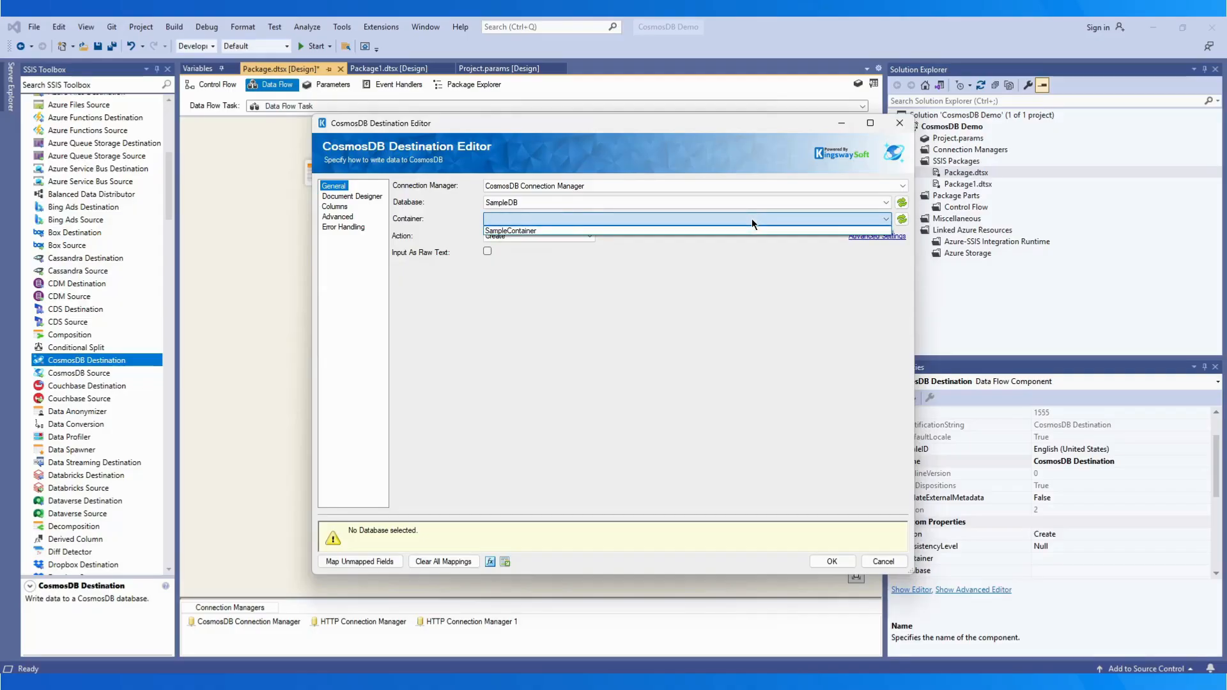
left_click(756, 230)
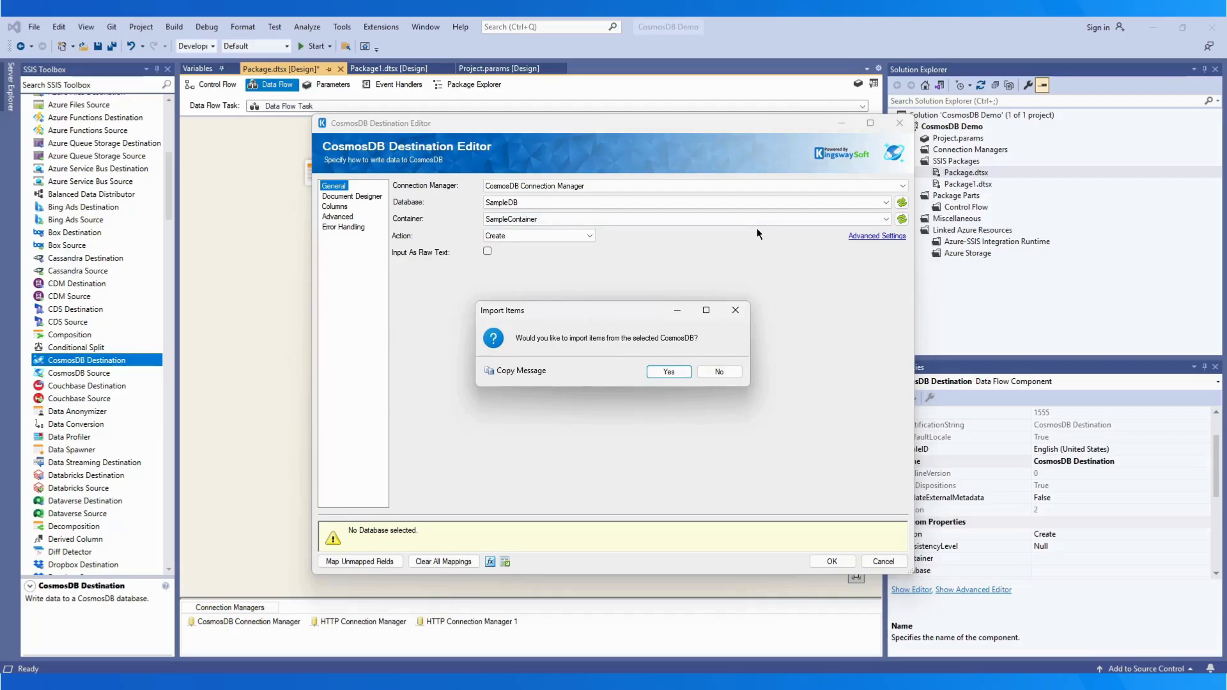
Import items from SampleContainer with 100 items to scan, mapping the existing Root and Tags inputs to the imported Root and tags inputs.
left_click(672, 373)
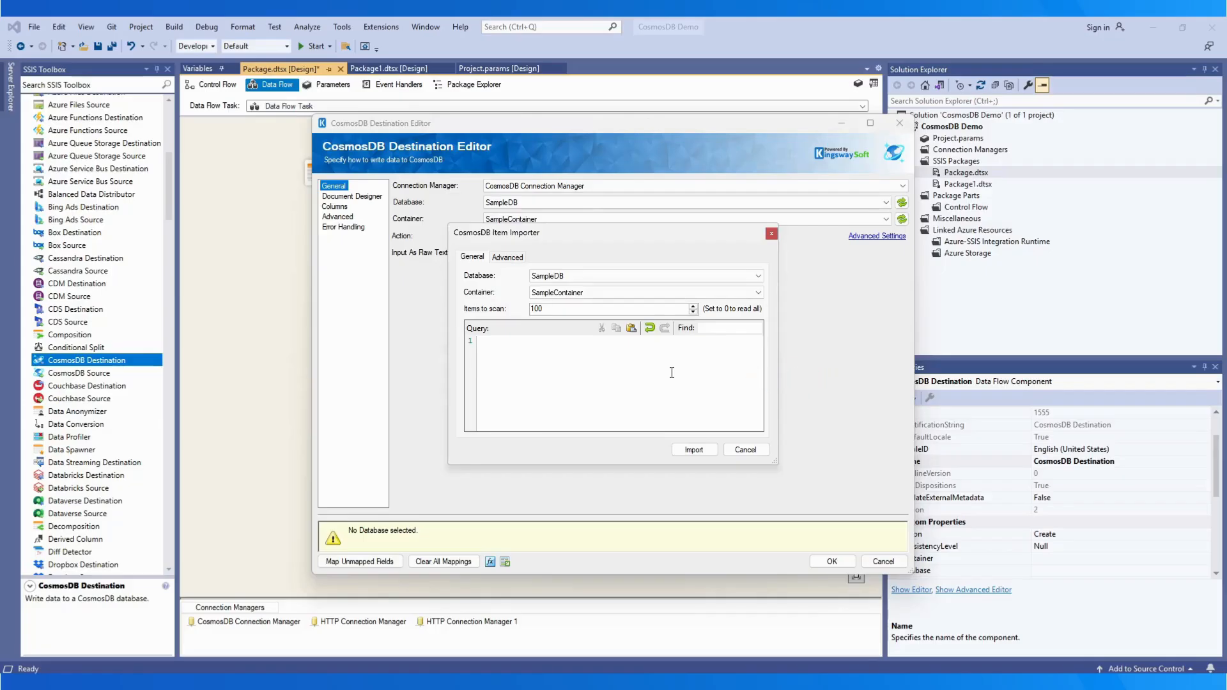
left_click(508, 256)
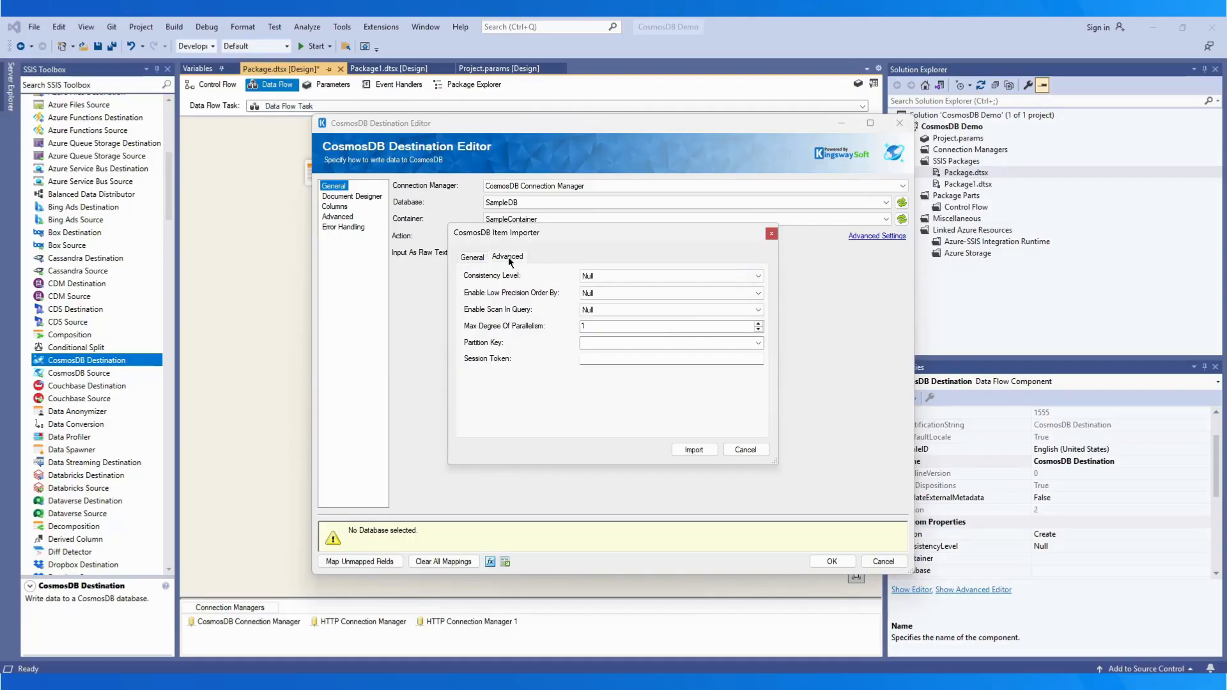
left_click(475, 261)
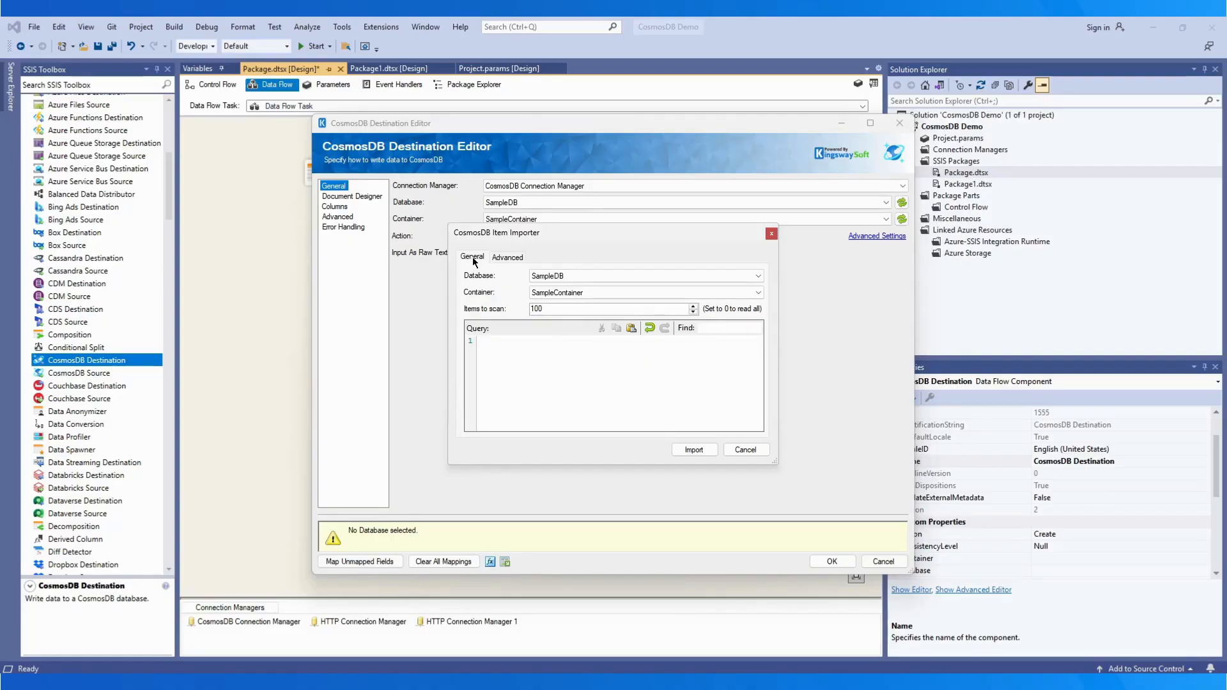
left_click(694, 449)
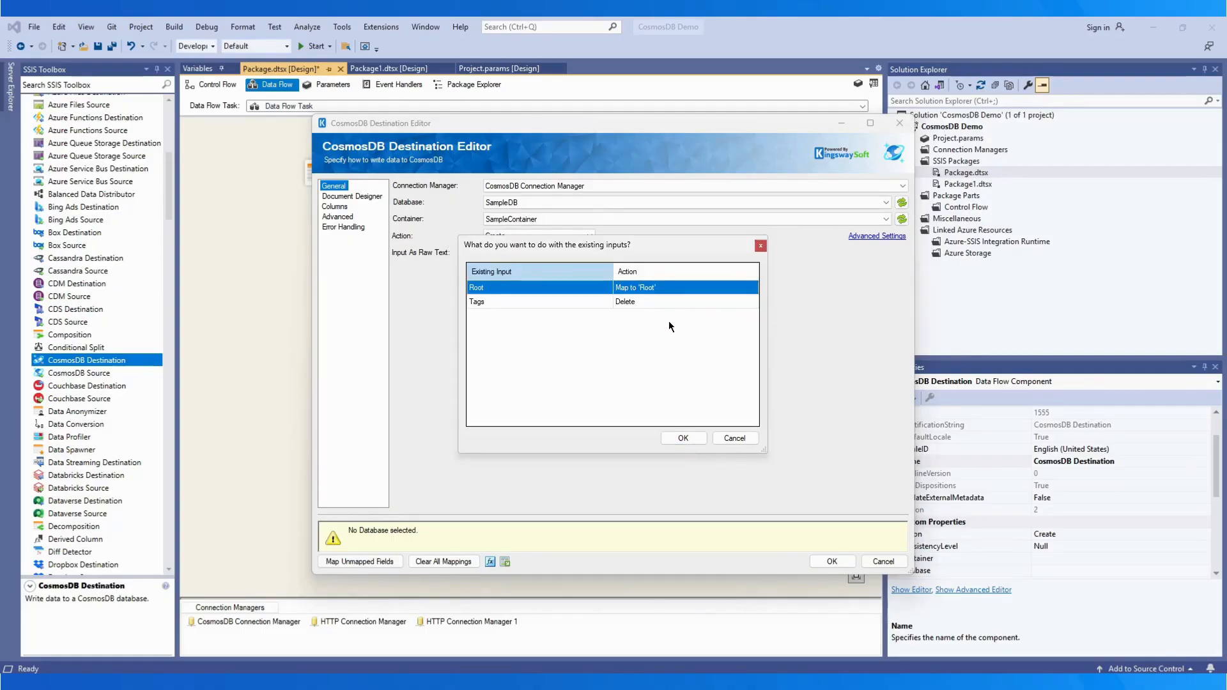
left_click(669, 302)
left_click(650, 320)
left_click(686, 439)
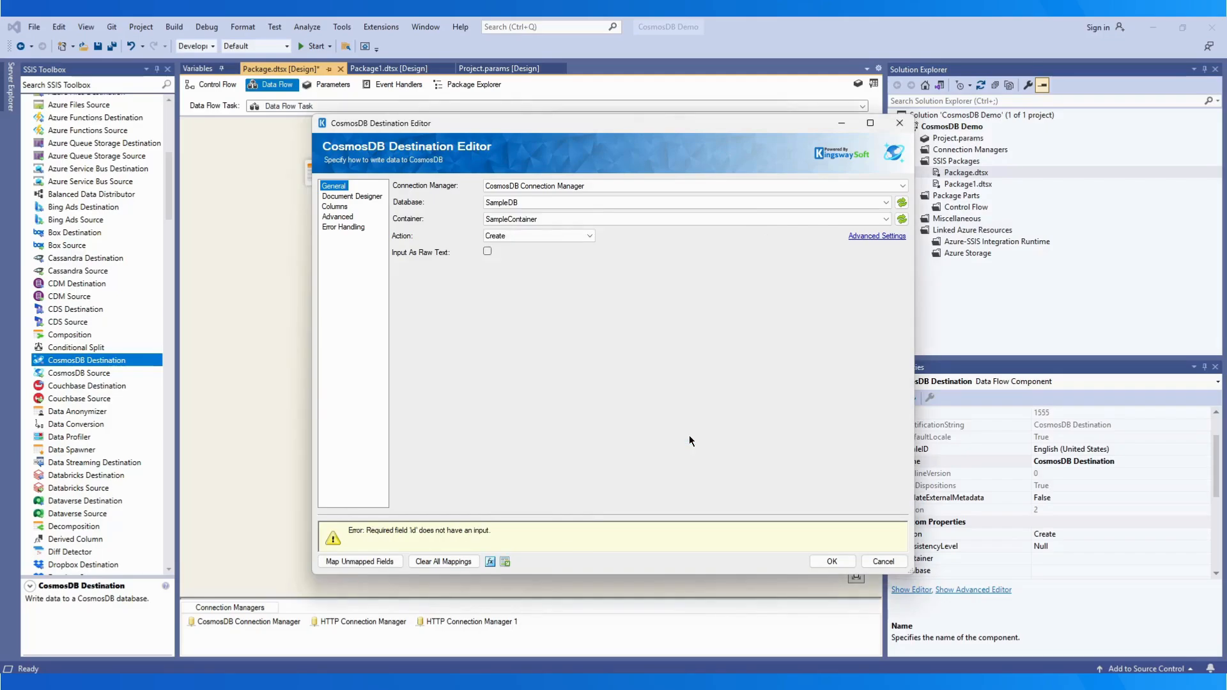
Automatically map the unmapped fields of the Root input and the tags input in the CosmosDB Destination.
left_click(335, 207)
left_click(360, 562)
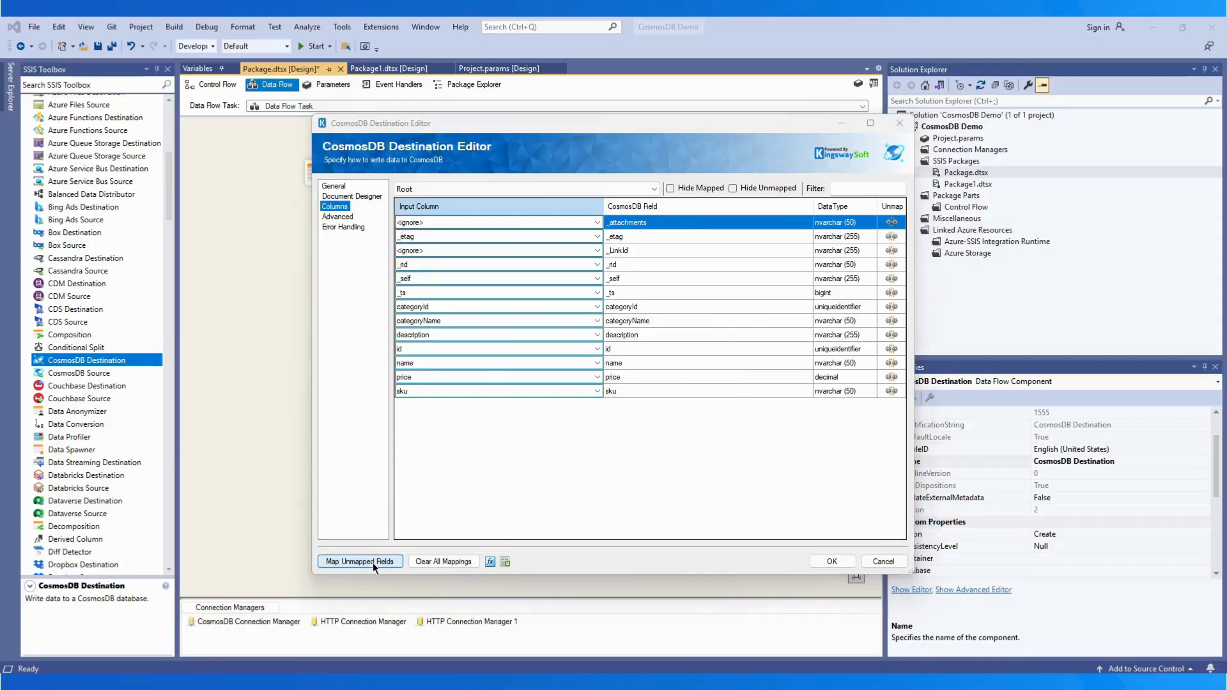
left_click(710, 396)
left_click(653, 189)
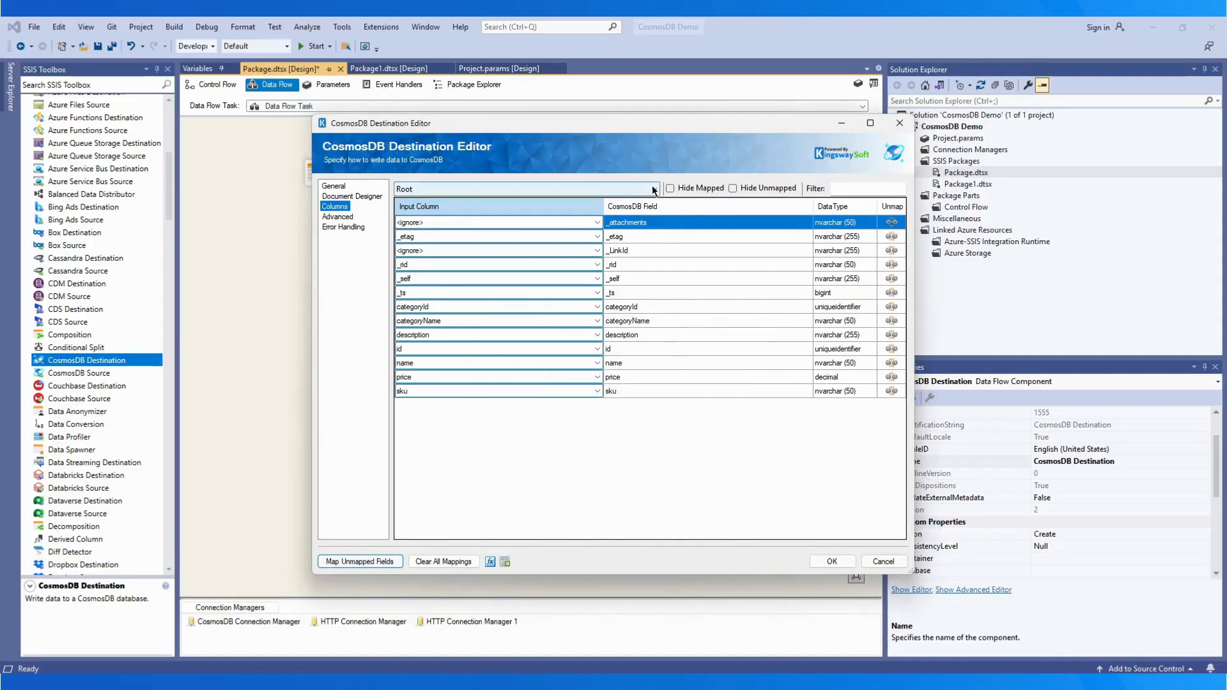
left_click(630, 214)
left_click(386, 562)
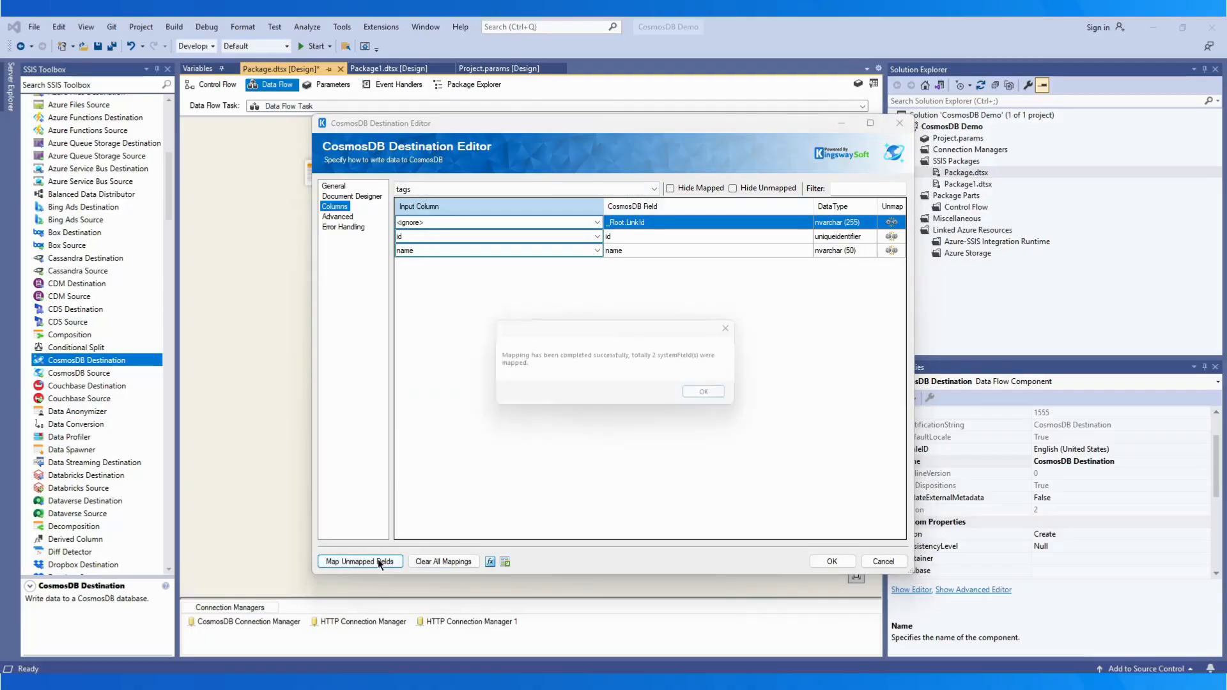
left_click(701, 396)
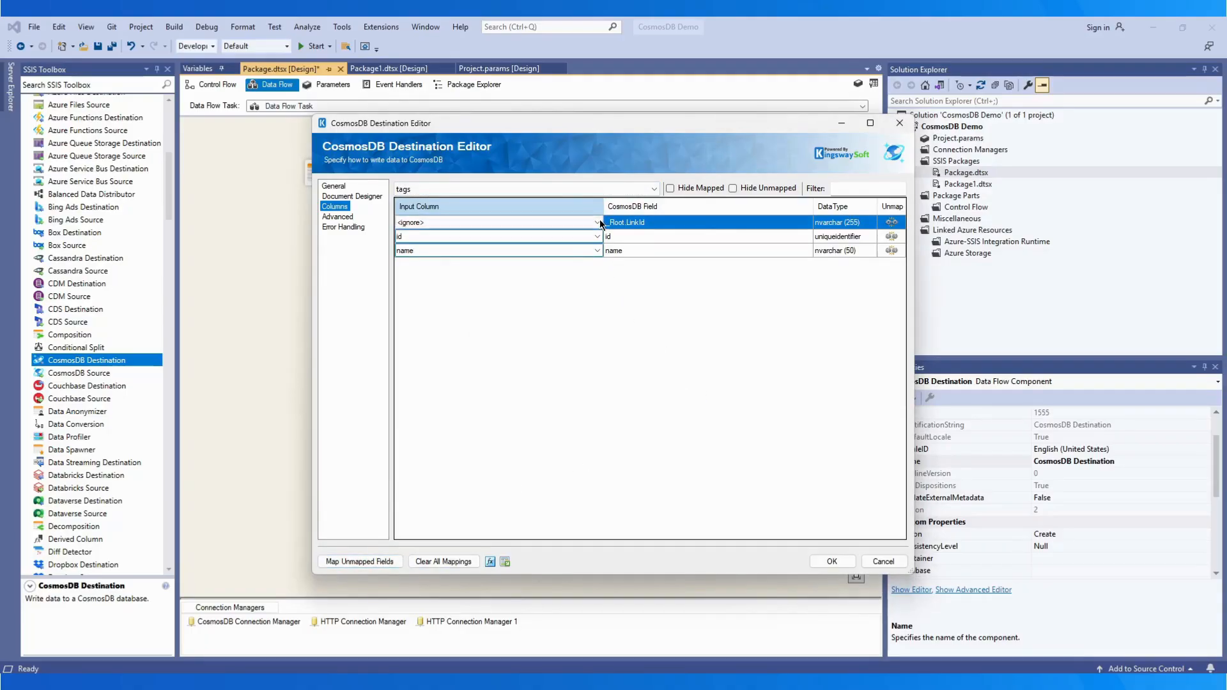
Map the _LinkId column to the tags input's _Root.LinkId field and the _Root.LinkId column to the Root input's _LinkId field.
left_click(598, 221)
left_click(554, 243)
left_click(654, 189)
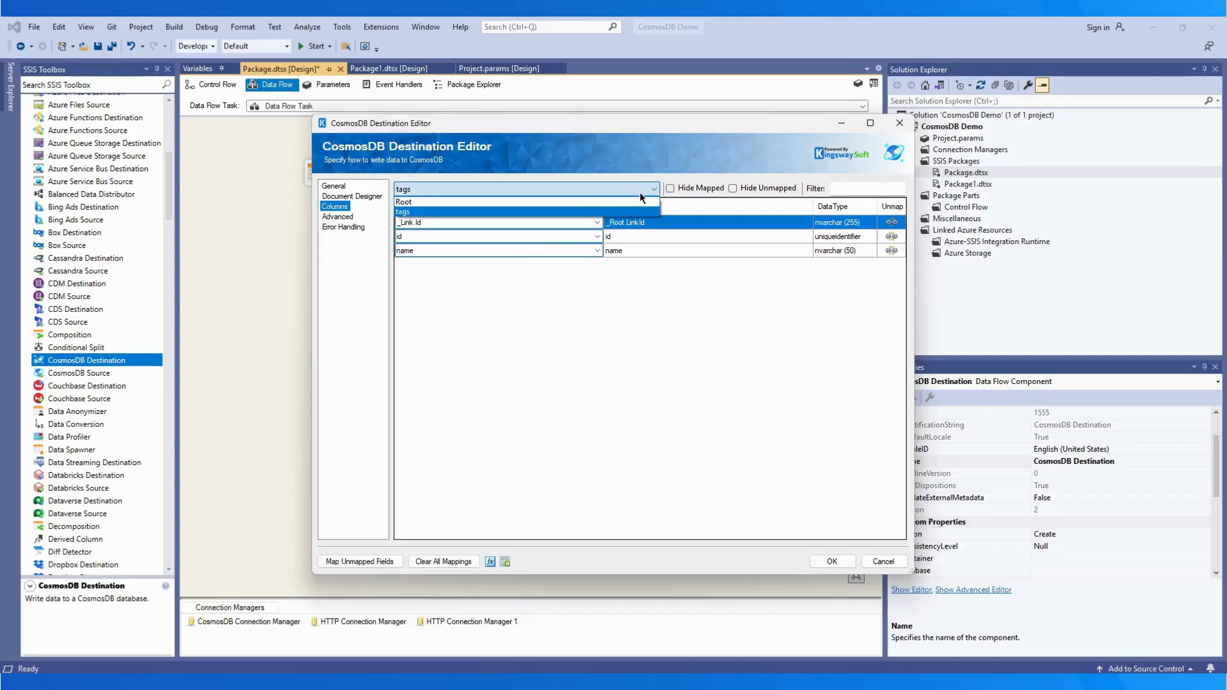
left_click(583, 200)
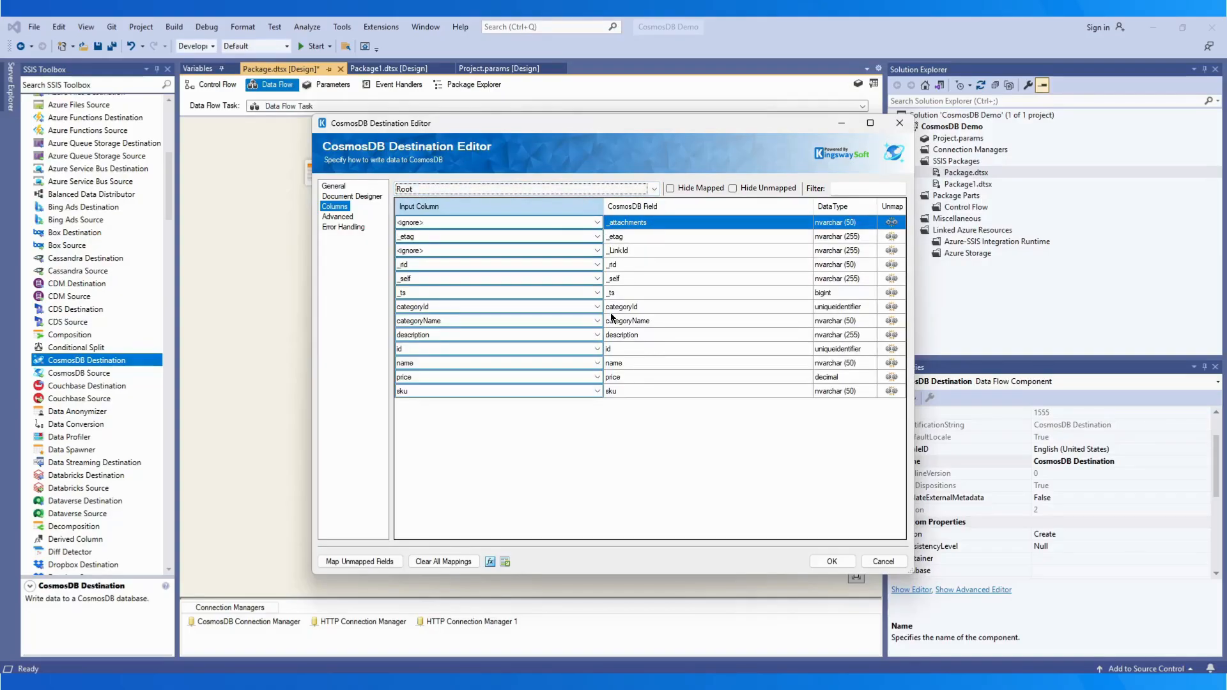
left_click(598, 251)
left_click(557, 269)
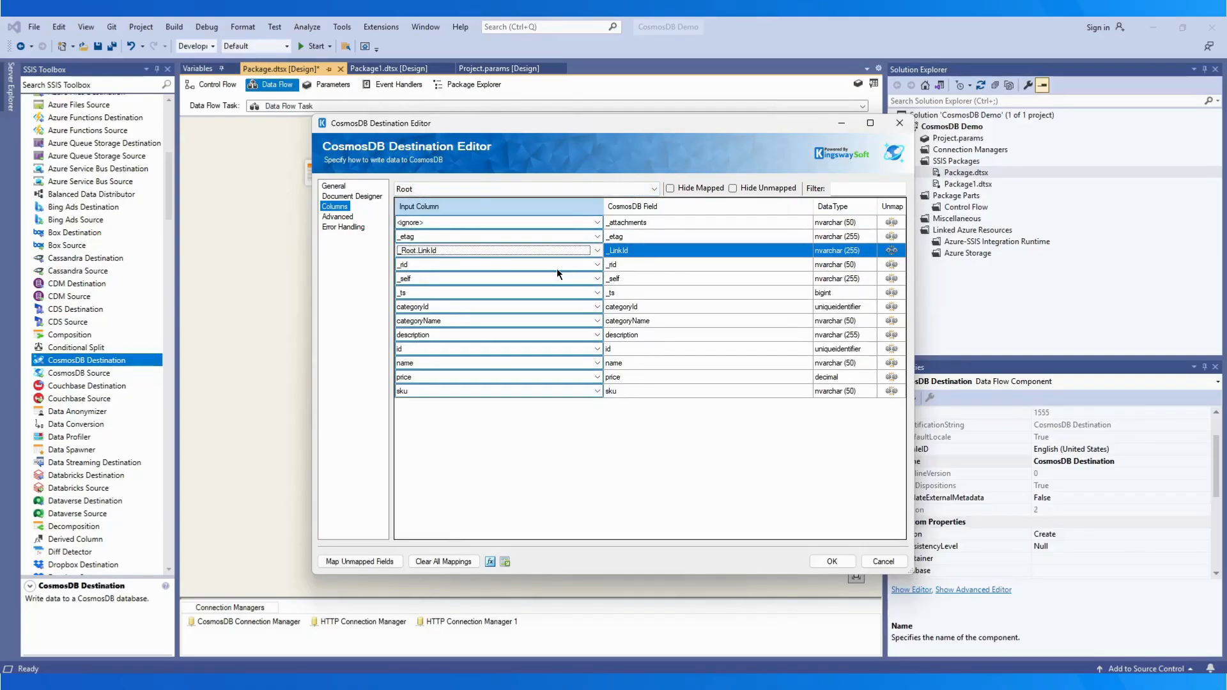
Review the CosmosDB Destination's advanced settings and the write actions it offers.
left_click(333, 186)
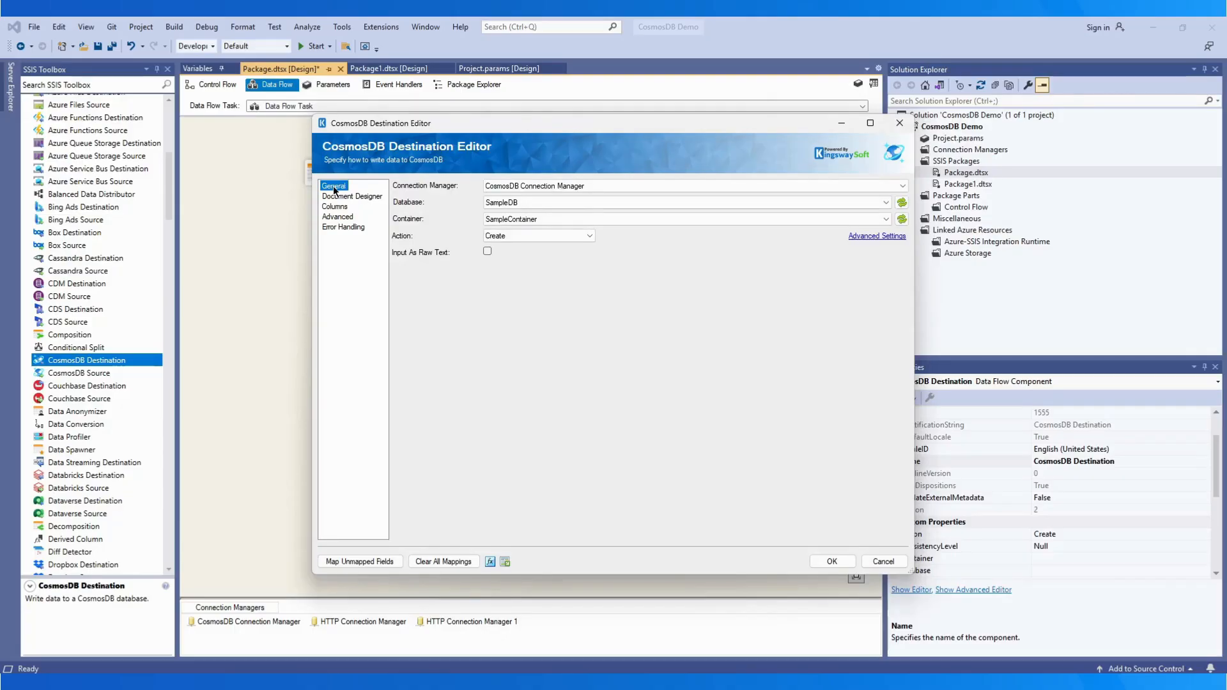
left_click(872, 237)
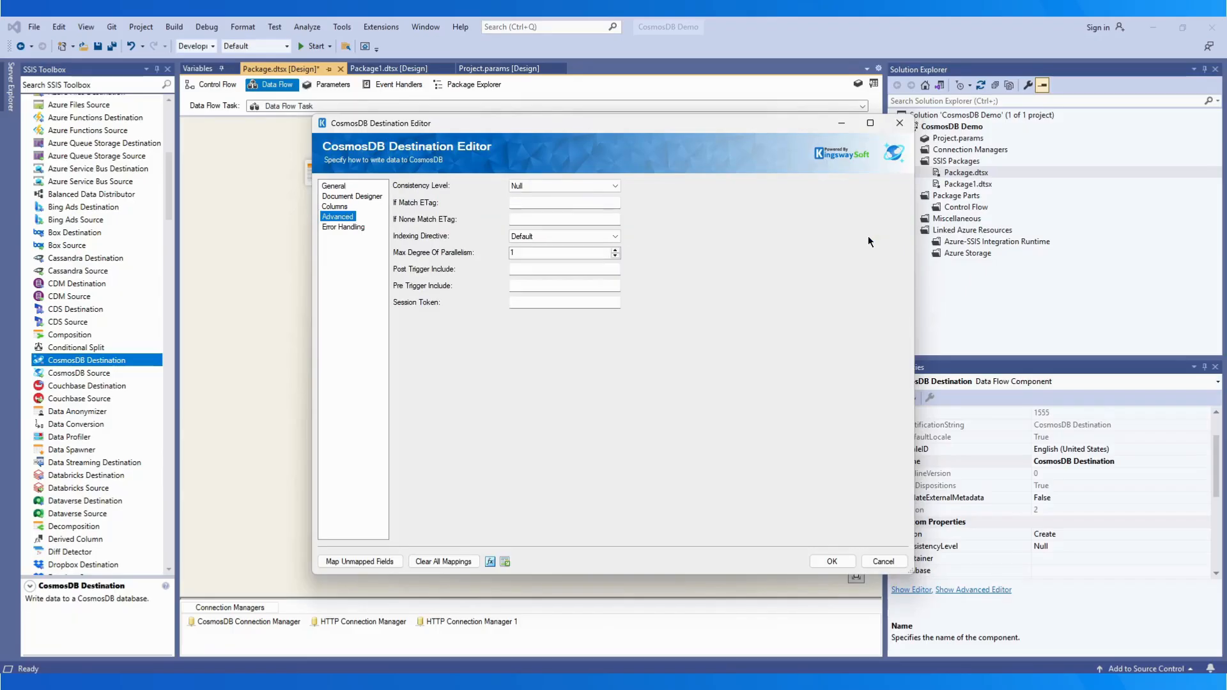
left_click(333, 186)
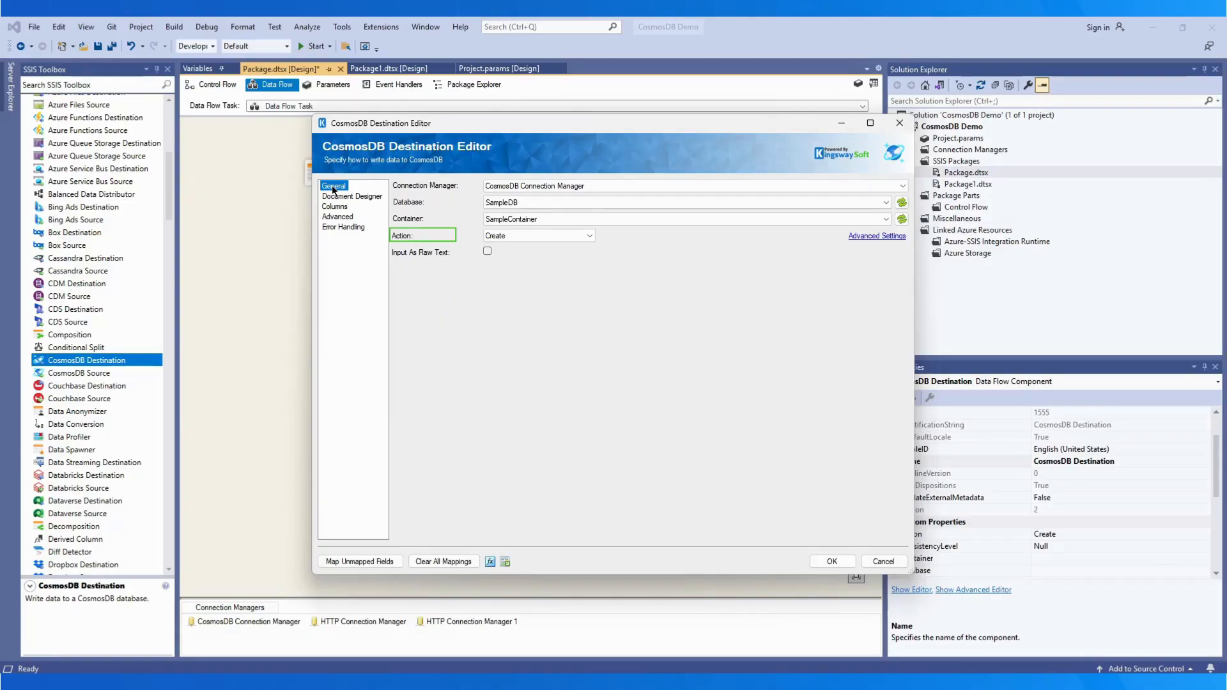
left_click(589, 237)
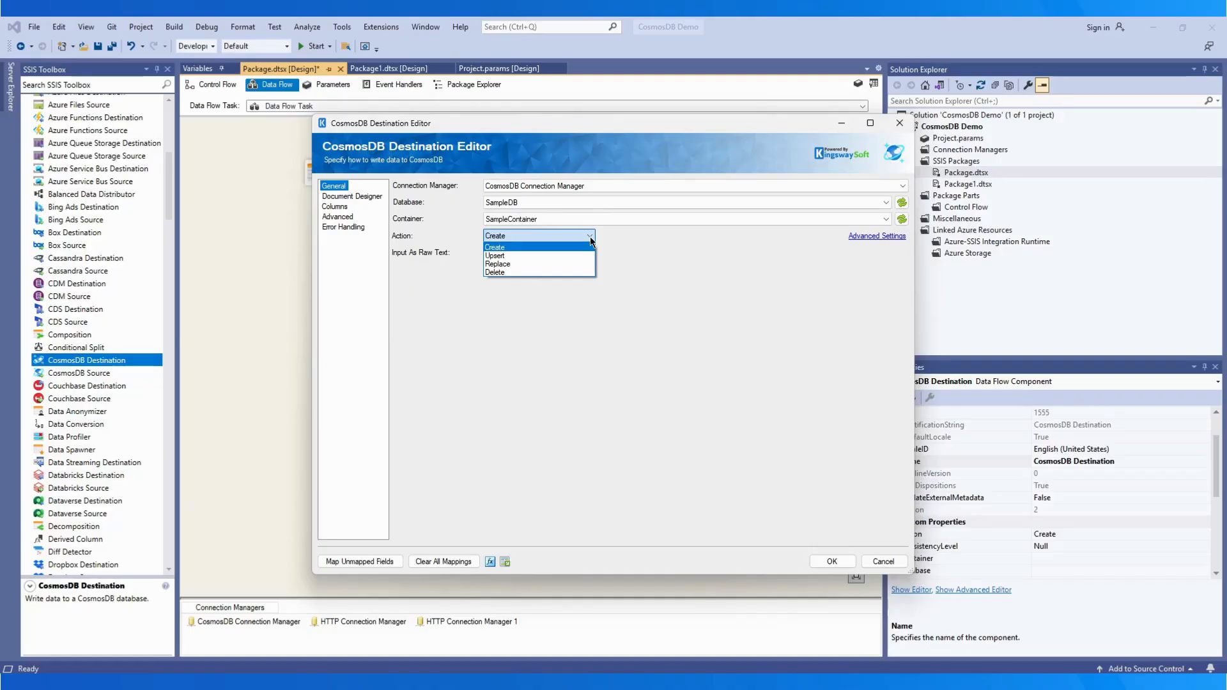
left_click(589, 237)
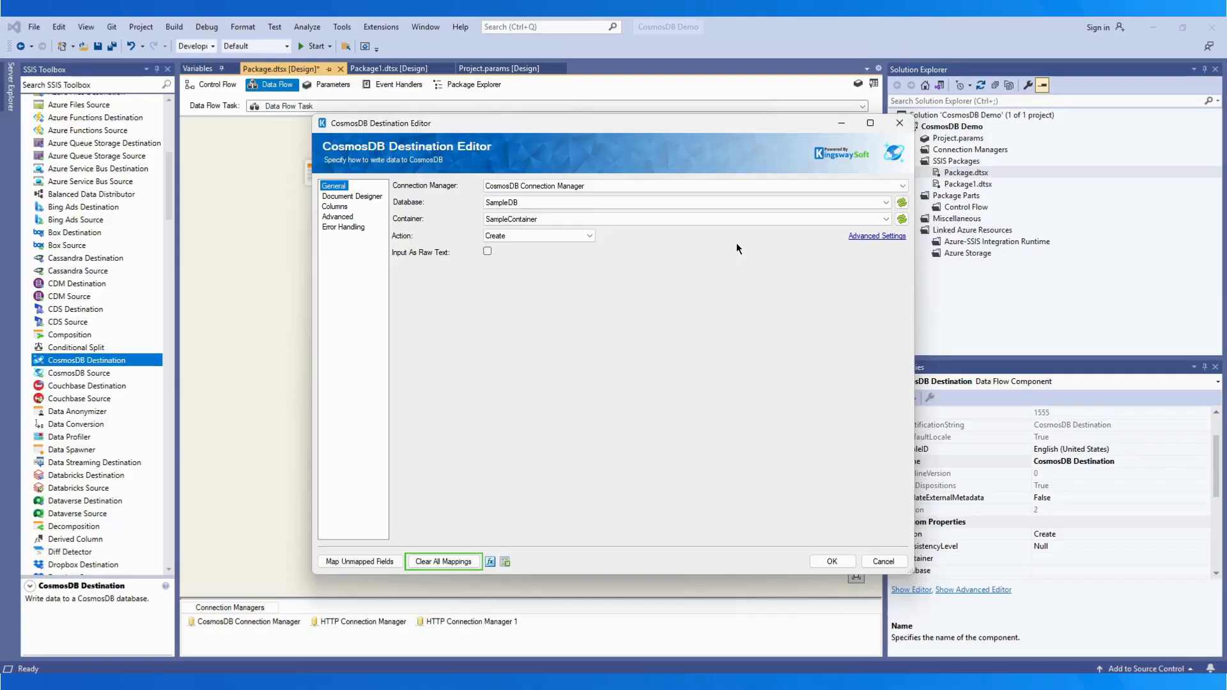
left_click(589, 236)
left_click(589, 236)
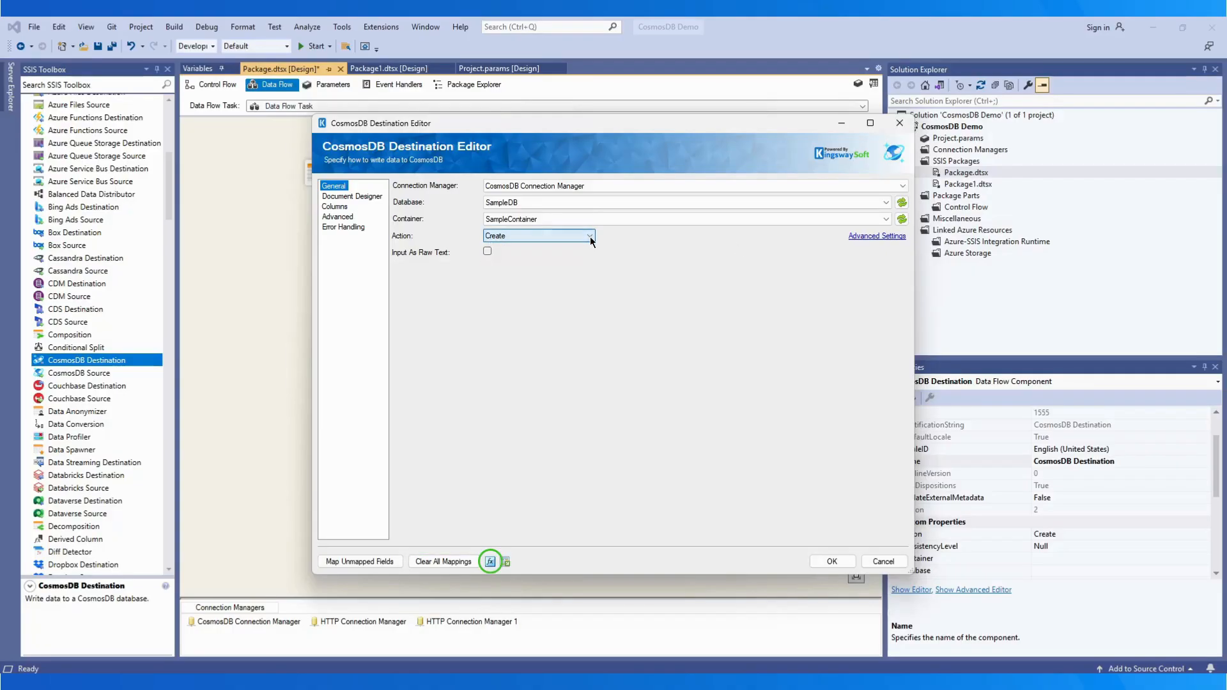
Examine which CosmosDB Destination properties can be set by expression and close the Property Expressions Editor without adding one.
left_click(490, 563)
left_click(672, 295)
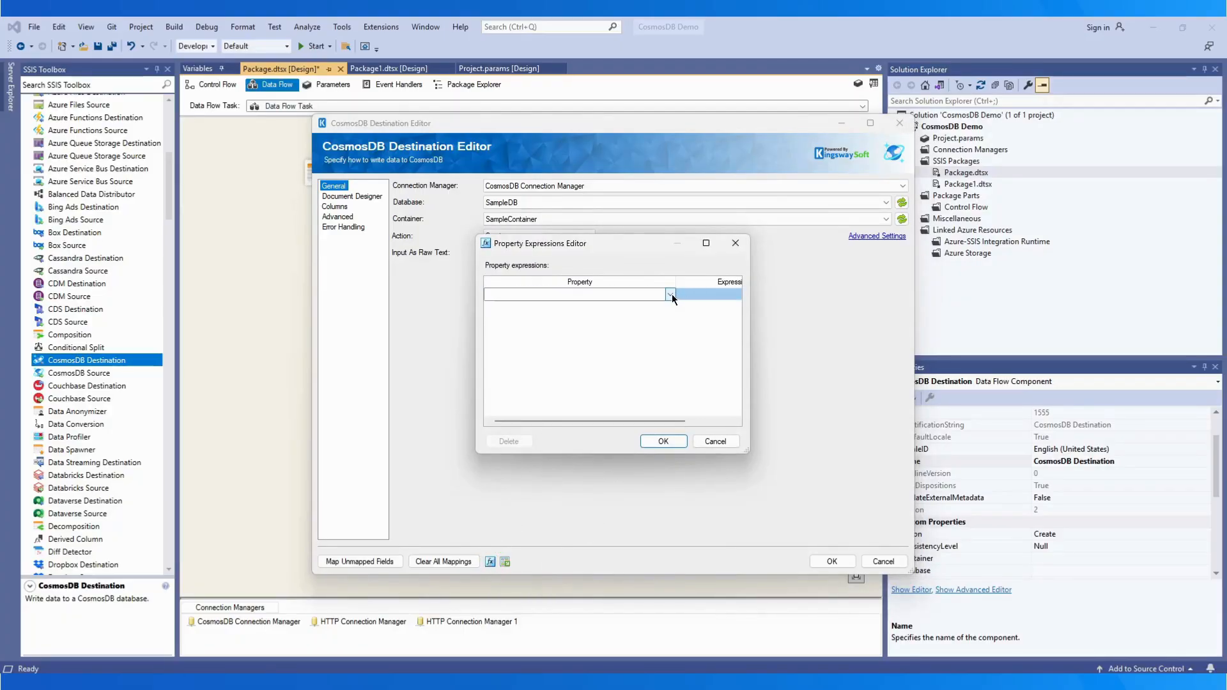
left_click(670, 295)
mouse_move(671, 316)
left_mouse_down()
mouse_move(682, 328)
mouse_move(682, 314)
left_mouse_up()
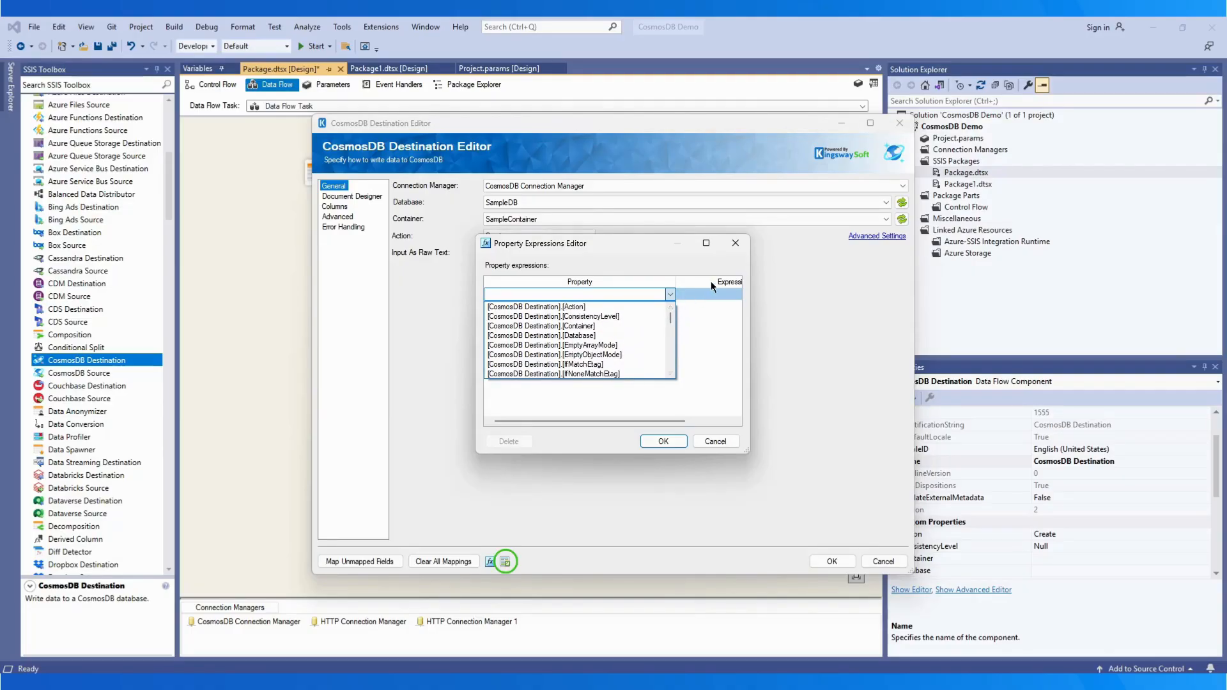
left_click(738, 242)
left_click(736, 243)
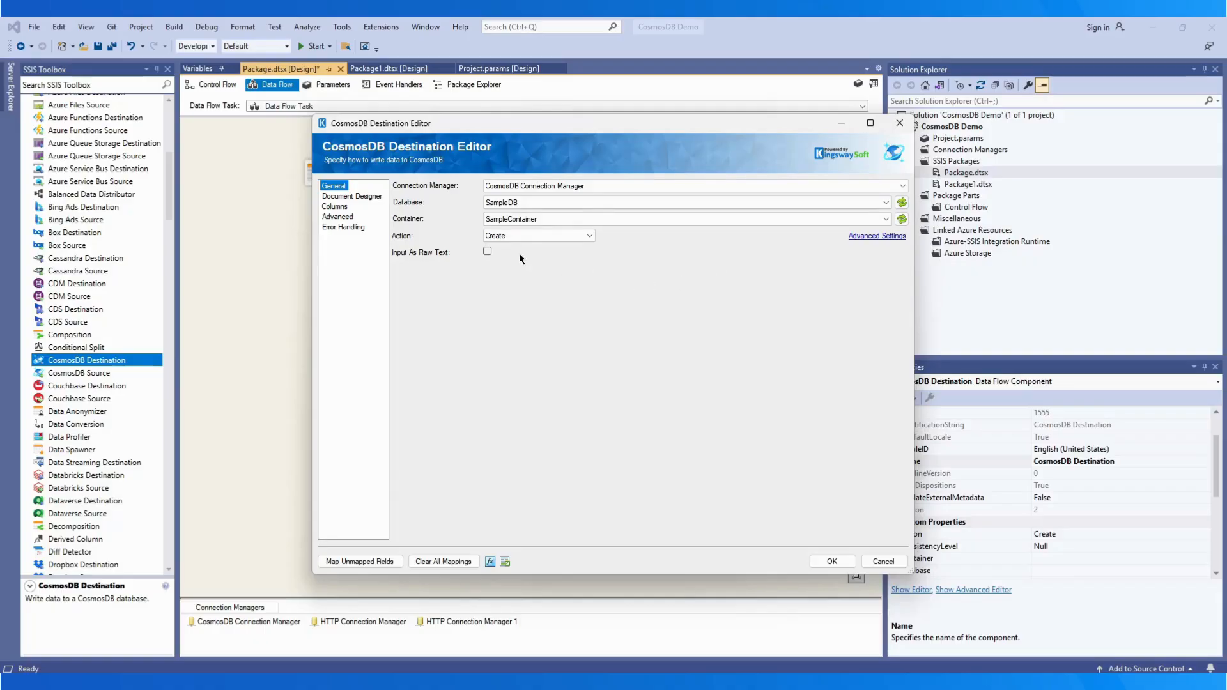
Check the document design's import options and add a new node under the Object node of the tags array.
left_click(342, 197)
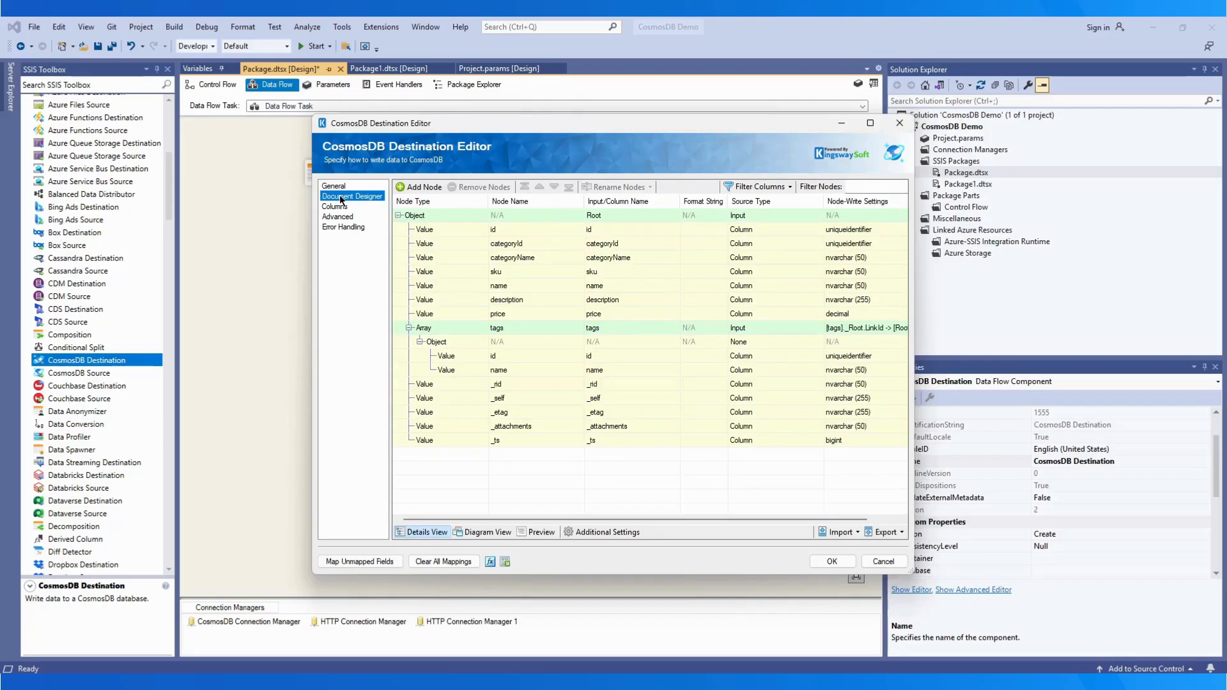
left_click(858, 533)
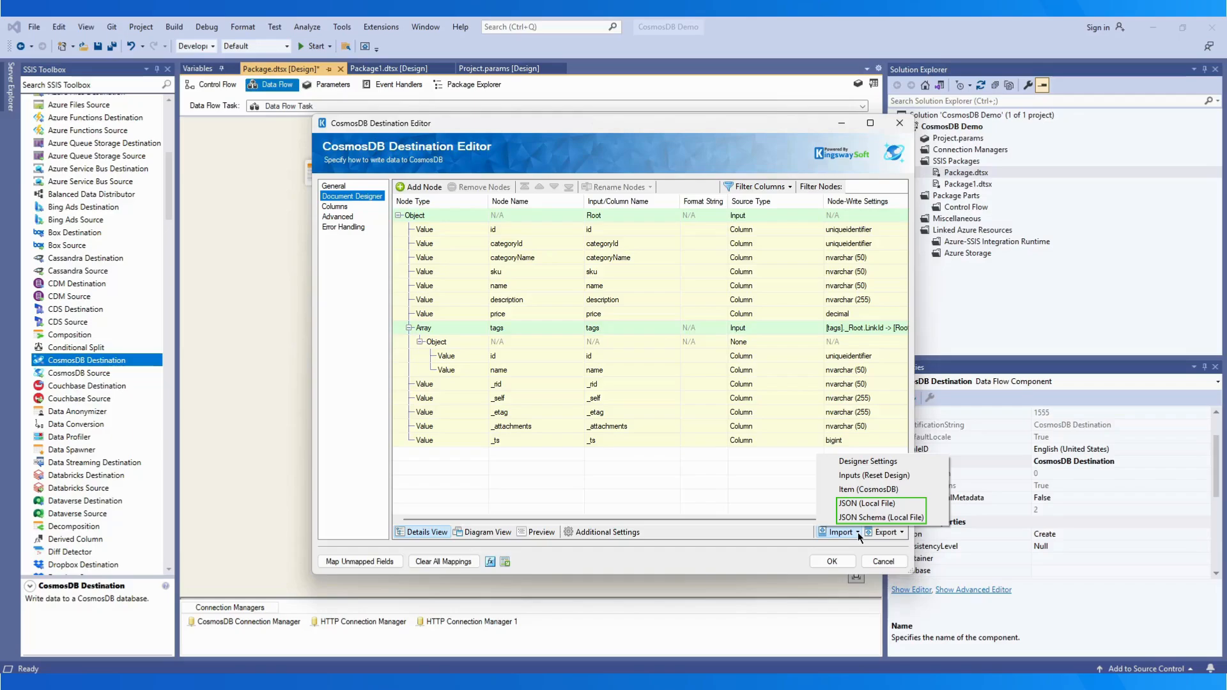
left_click(437, 342)
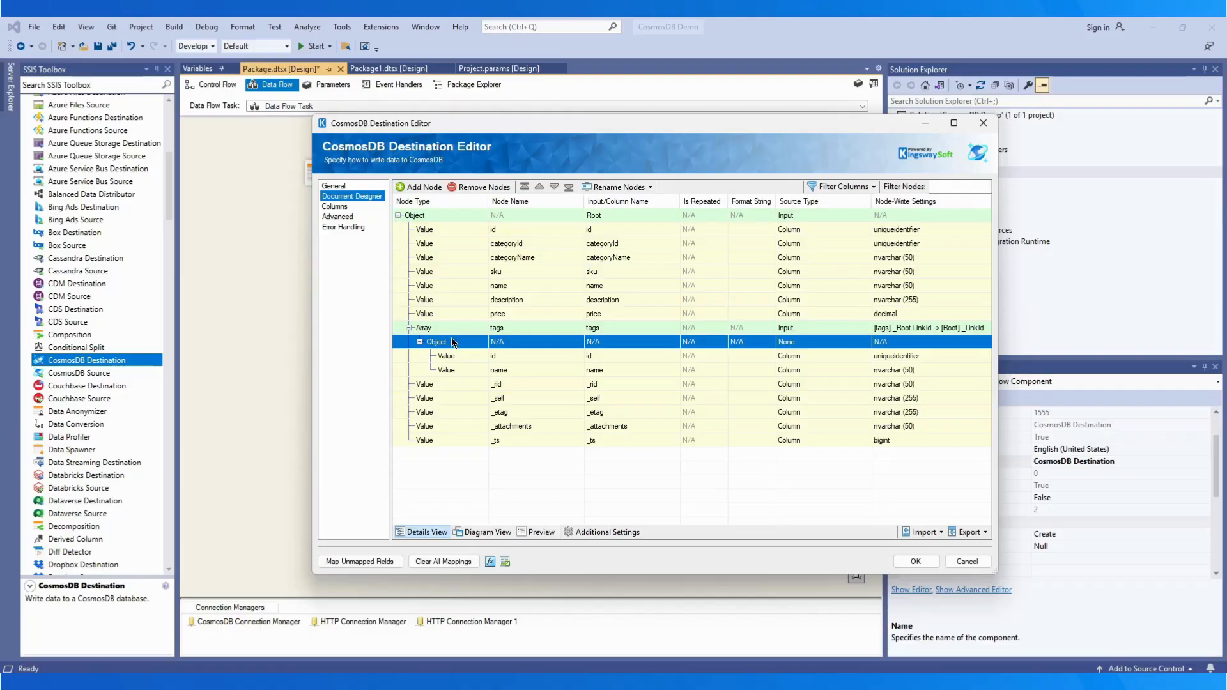
left_click(419, 187)
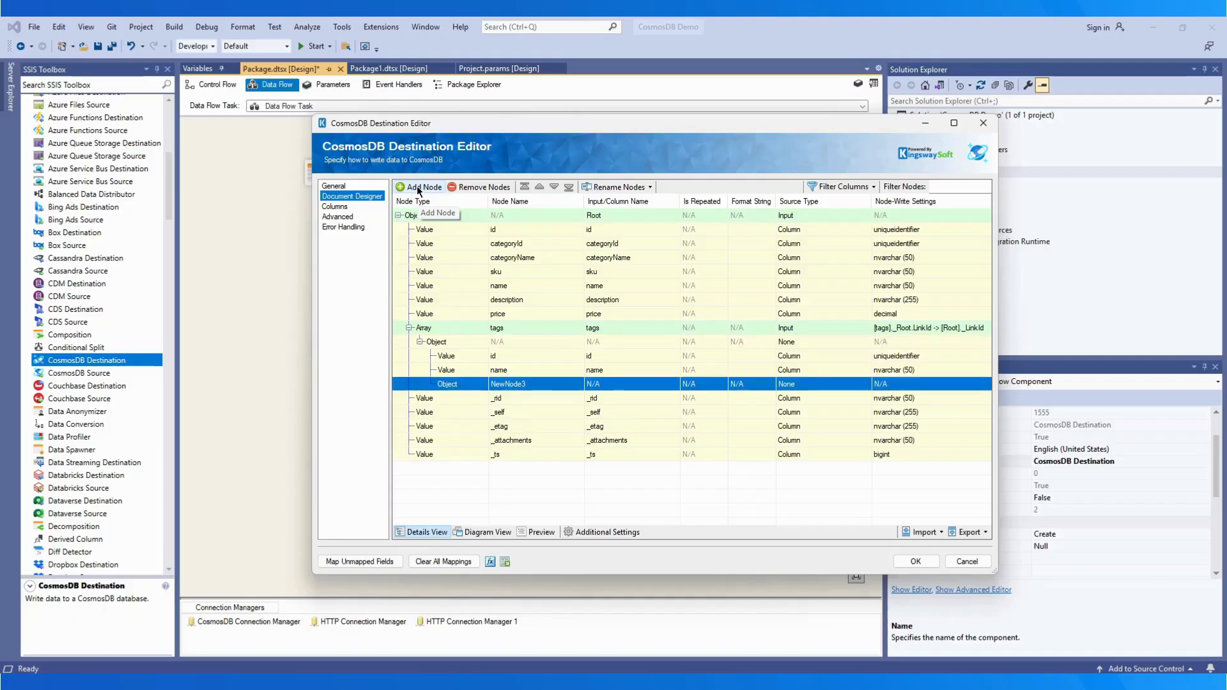
Change the node type of NewNode3 under the tags array's Object node to Value.
left_click(476, 386)
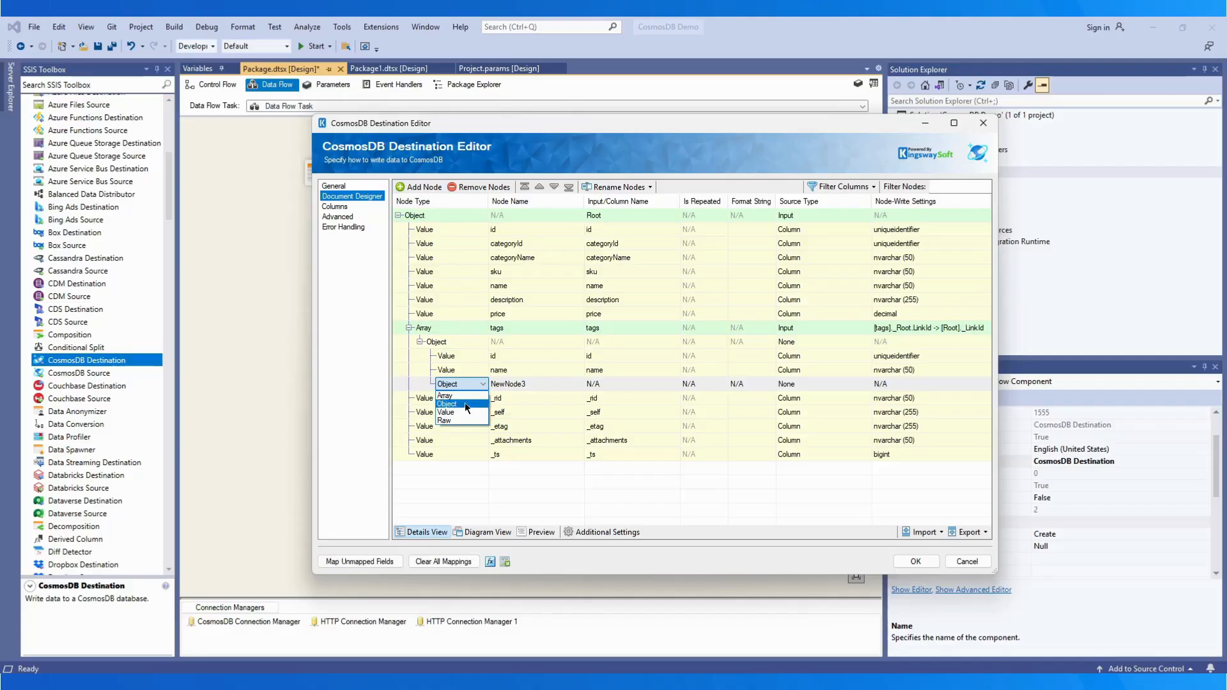
left_click(456, 415)
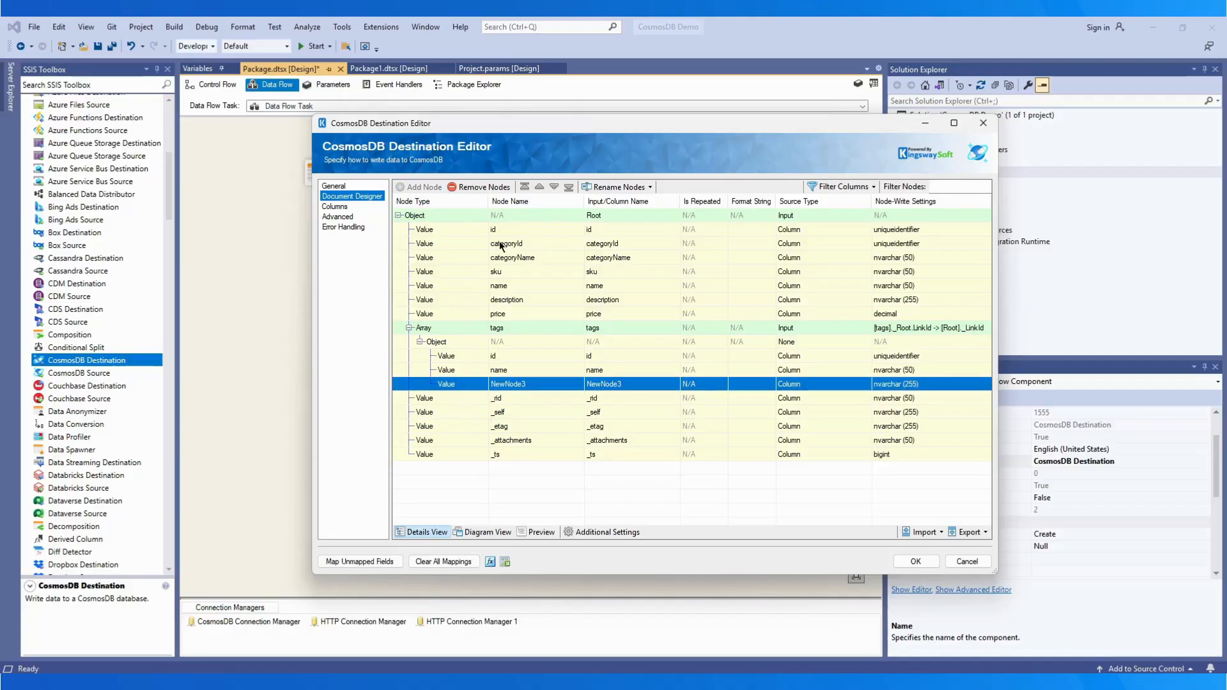
Move NewNode3 one position up and back down, and remove it from the tags array's Object node.
left_click(540, 186)
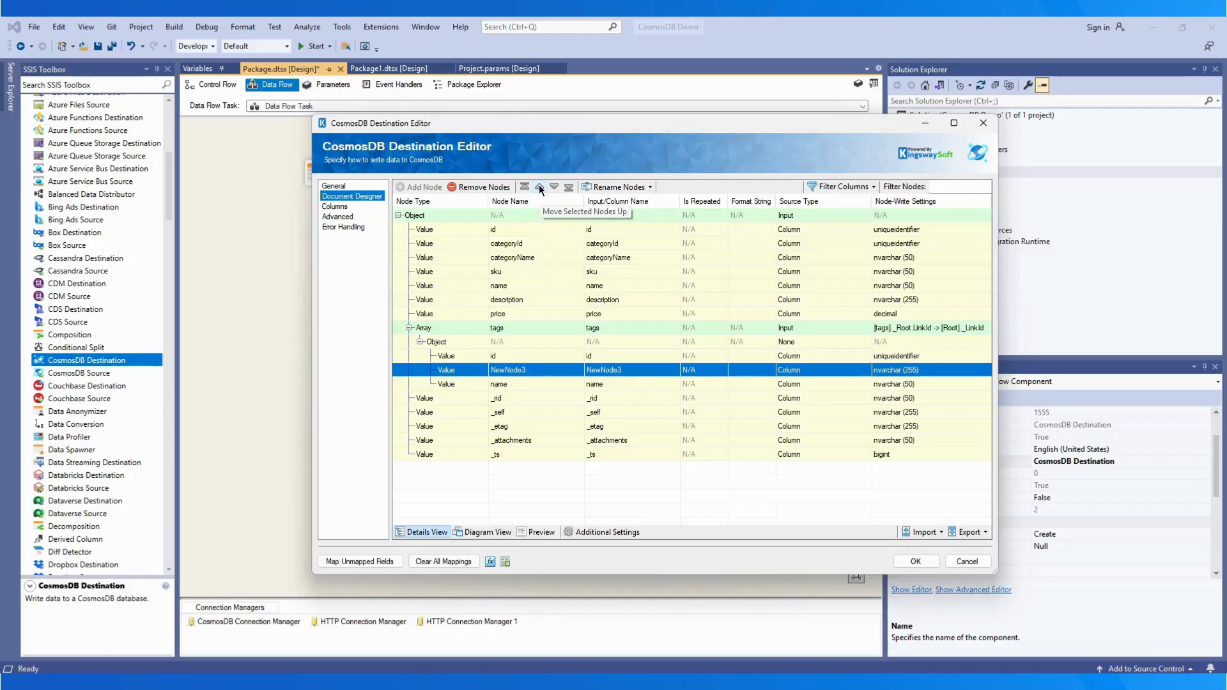
left_click(554, 187)
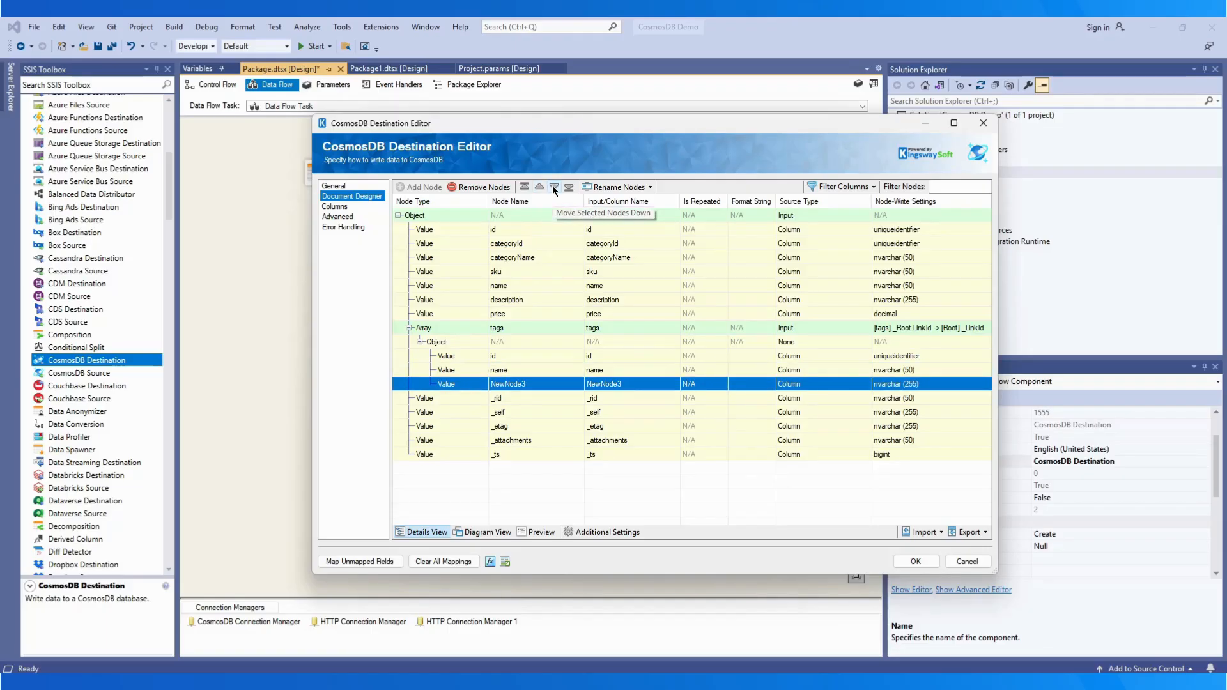
left_click(469, 187)
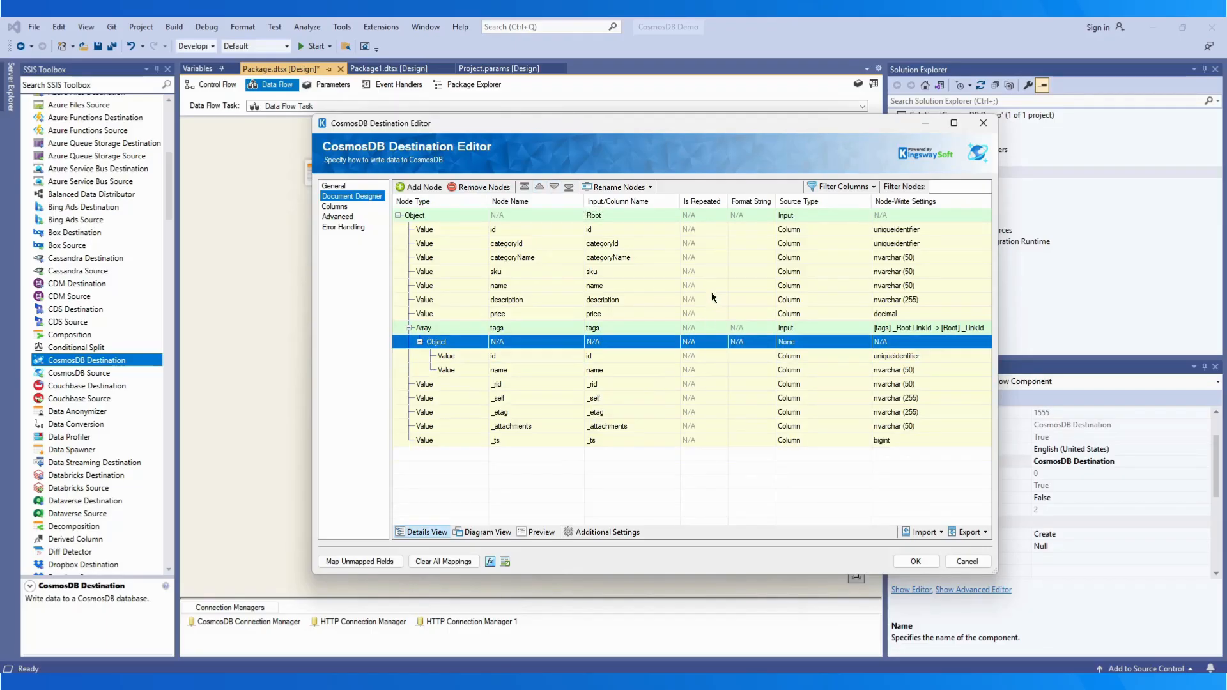
Check the node renaming options and show all columns of the document design.
left_click(651, 188)
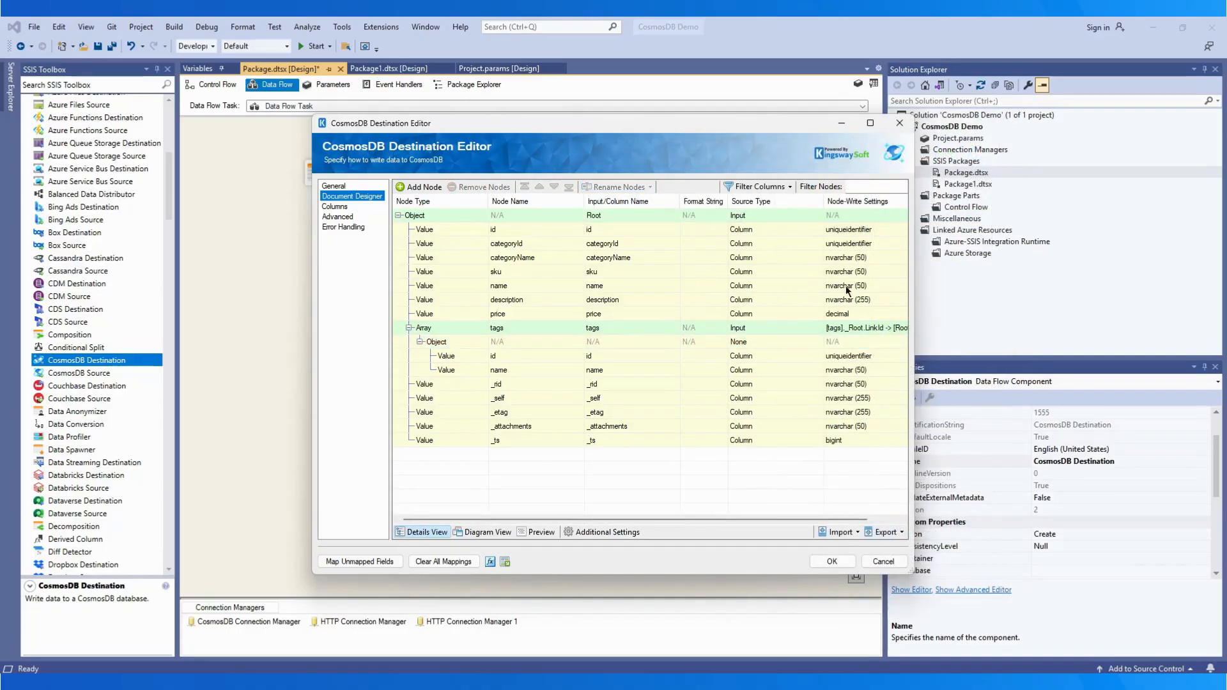
left_click(782, 186)
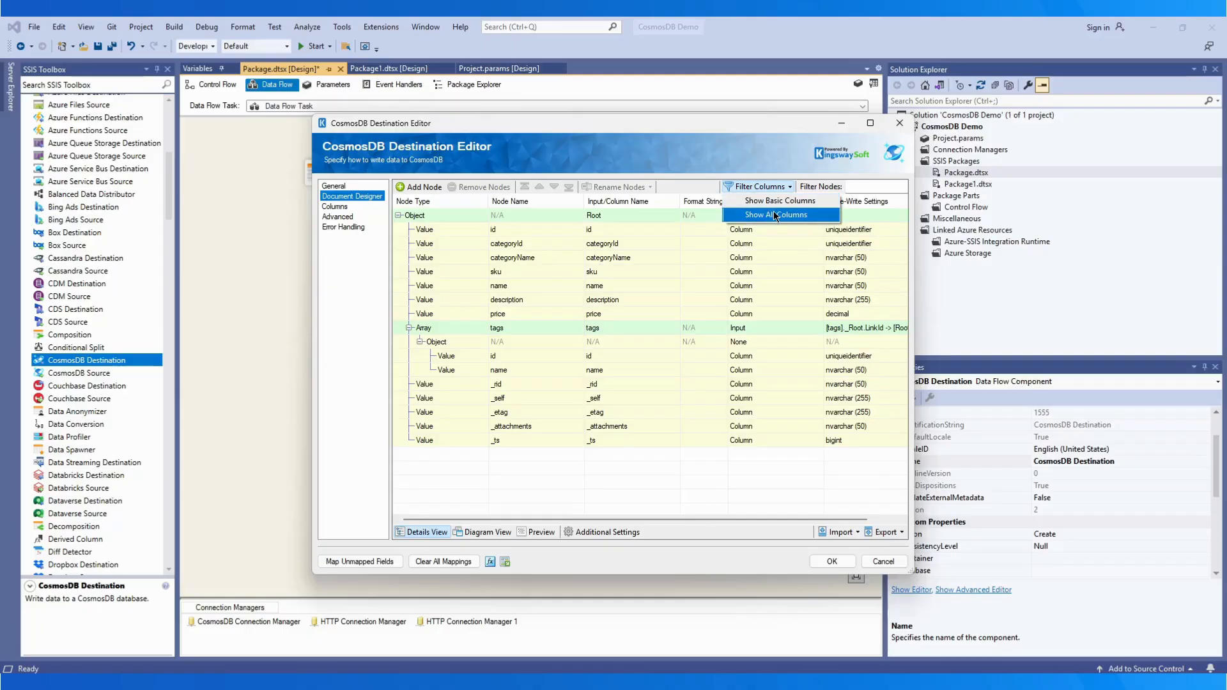
left_click(775, 216)
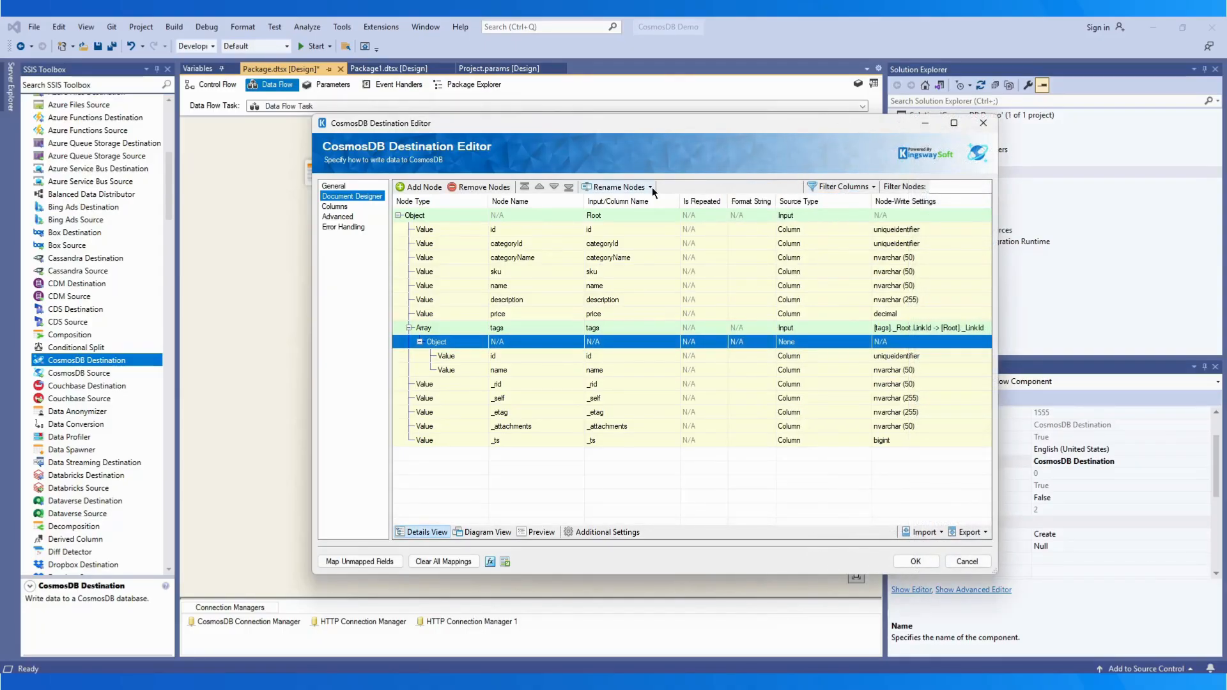
Filter the document design's nodes by "pri" and clear the filter again.
left_click(956, 188)
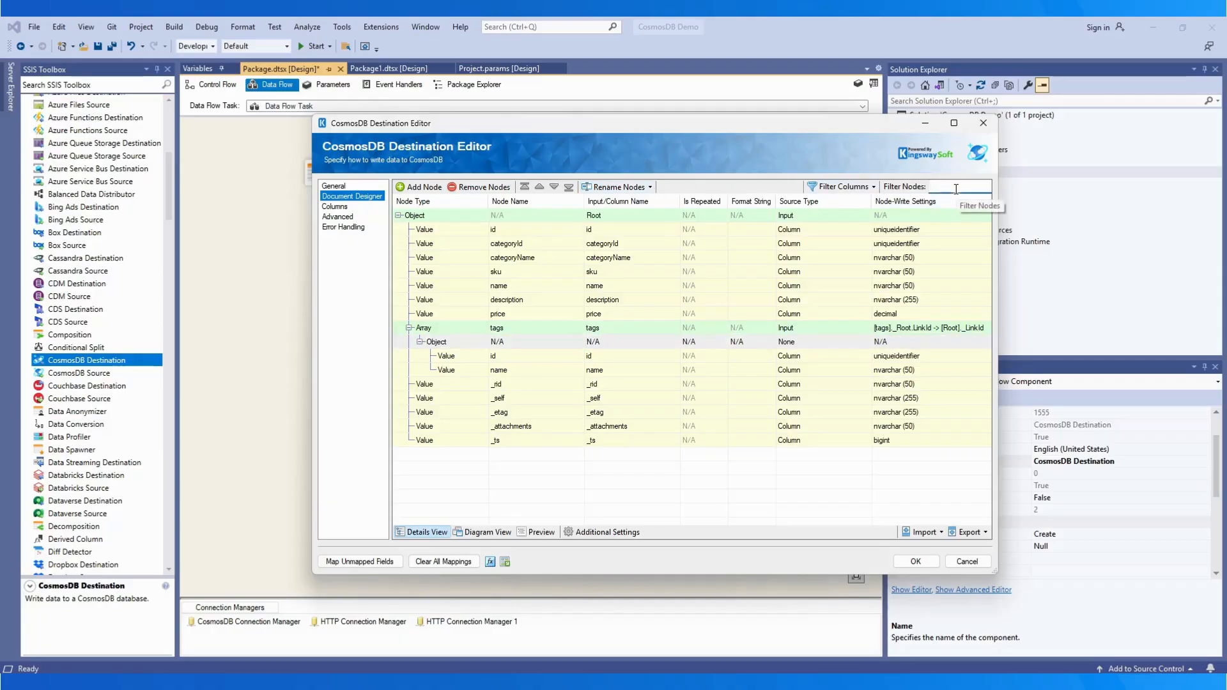
type("pri")
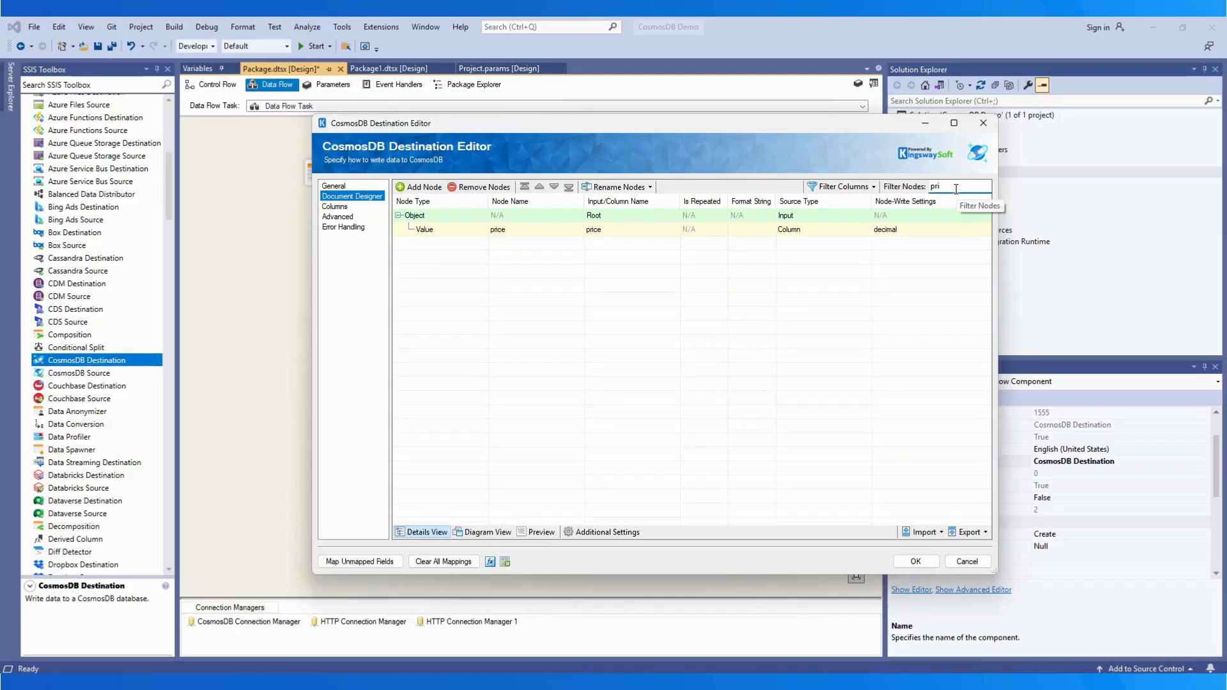
double_click(932, 186)
key("BackSpace")
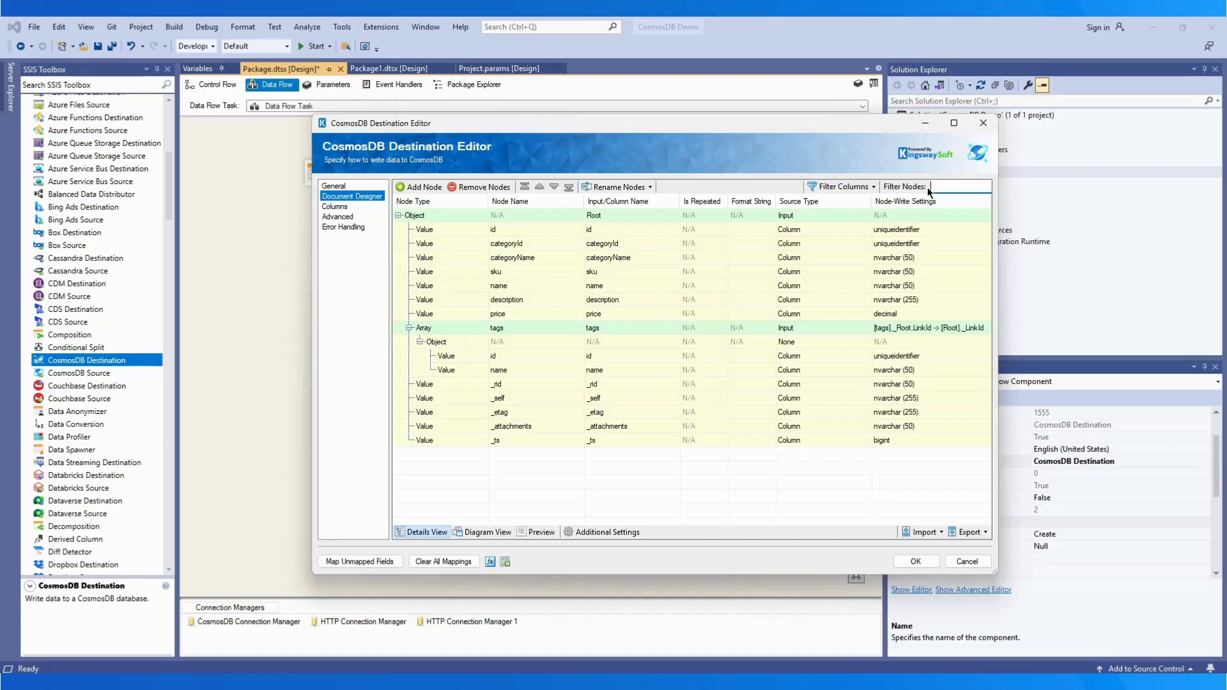
Examine the node types available for the root Object node without changing its type.
left_click(473, 214)
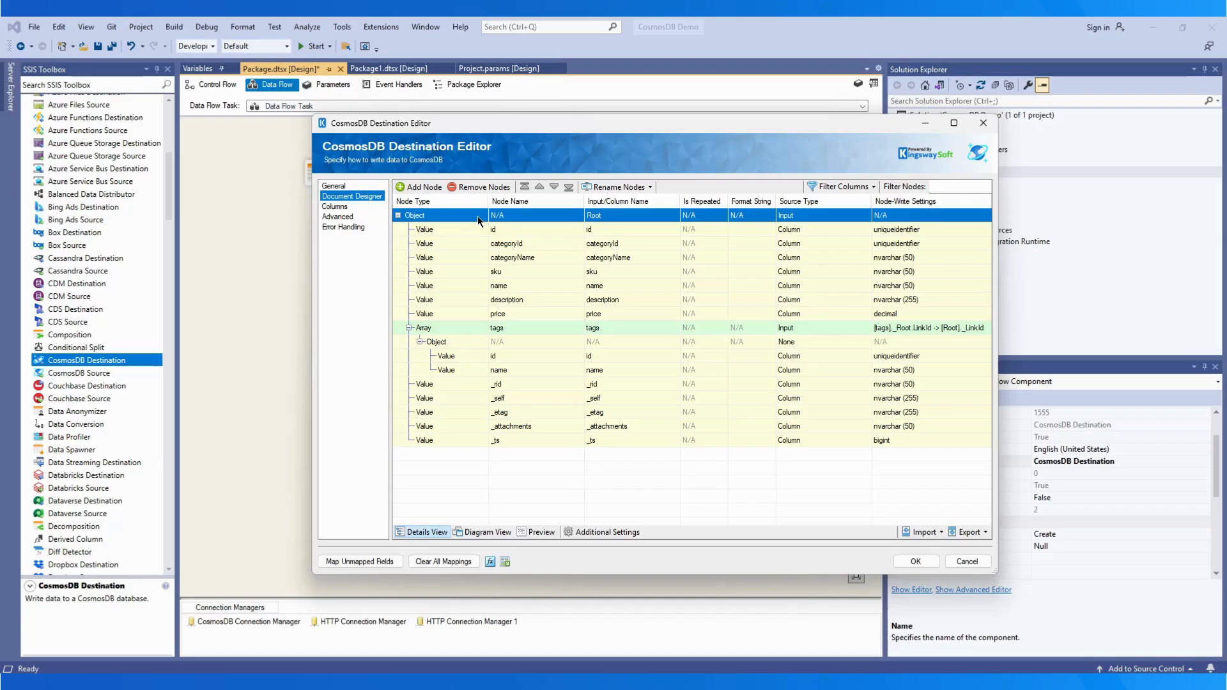
left_click(477, 216)
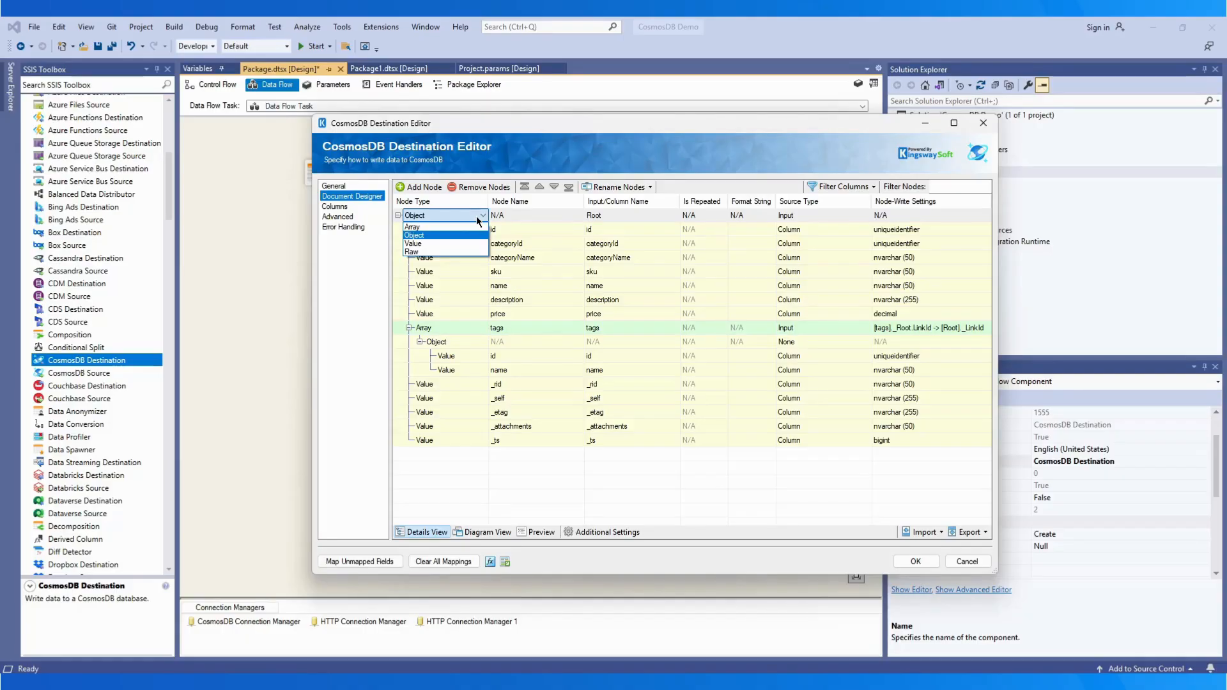
left_click(477, 216)
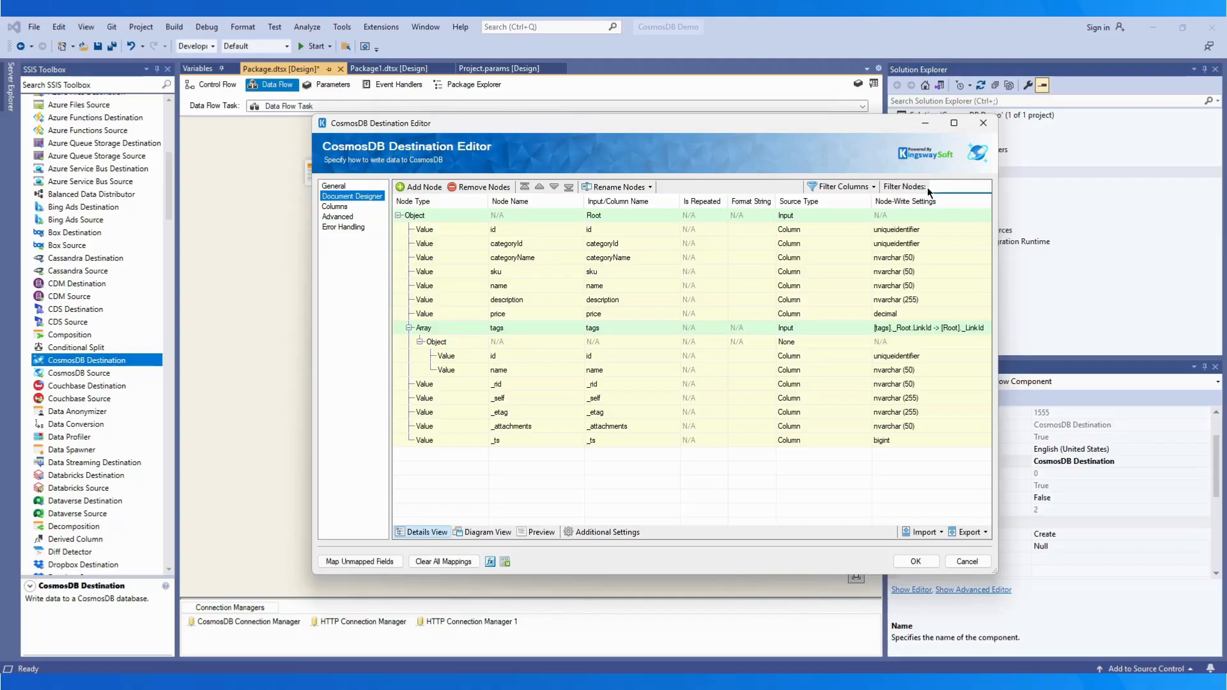
left_click(441, 216)
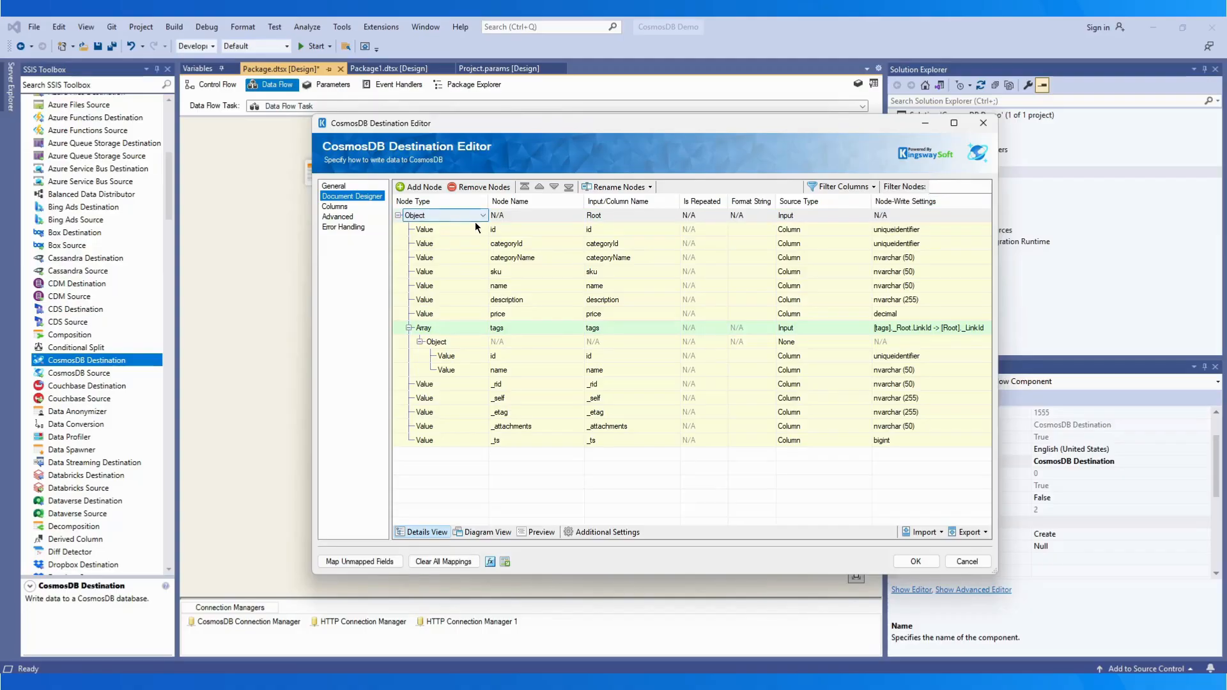
Compare the source types offered for the root Object node and for the categoryId value node, keeping both selections.
left_click(864, 219)
left_click(864, 220)
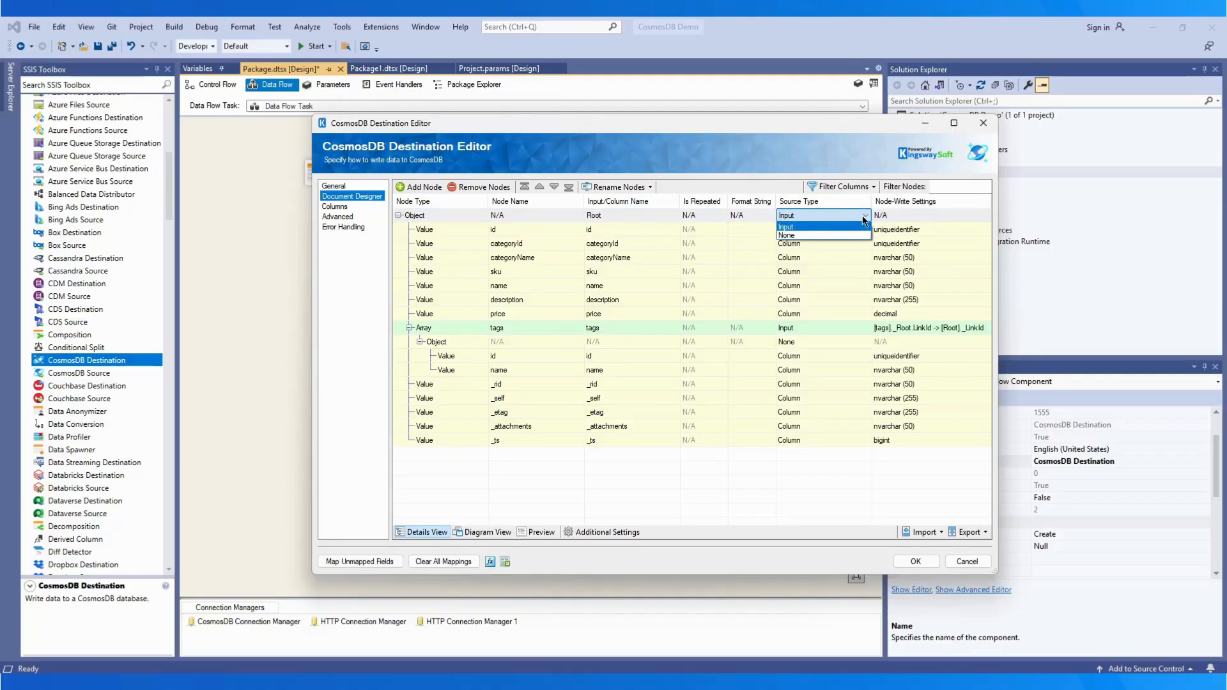
left_click(864, 220)
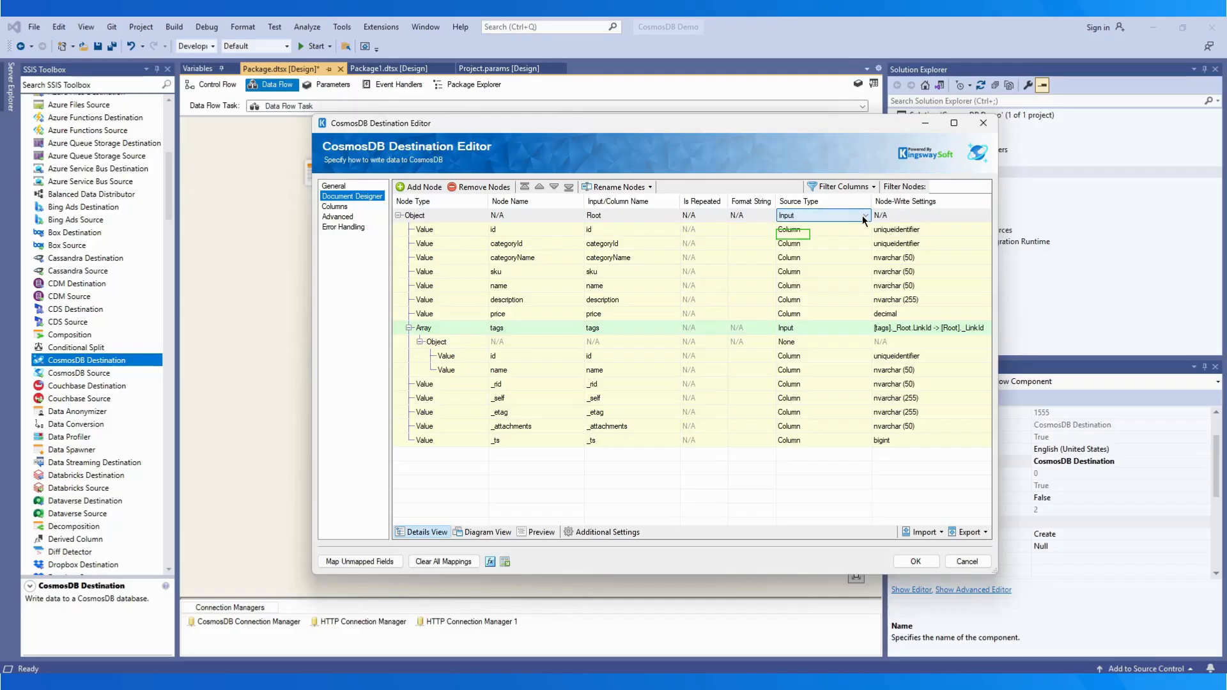
left_click(857, 244)
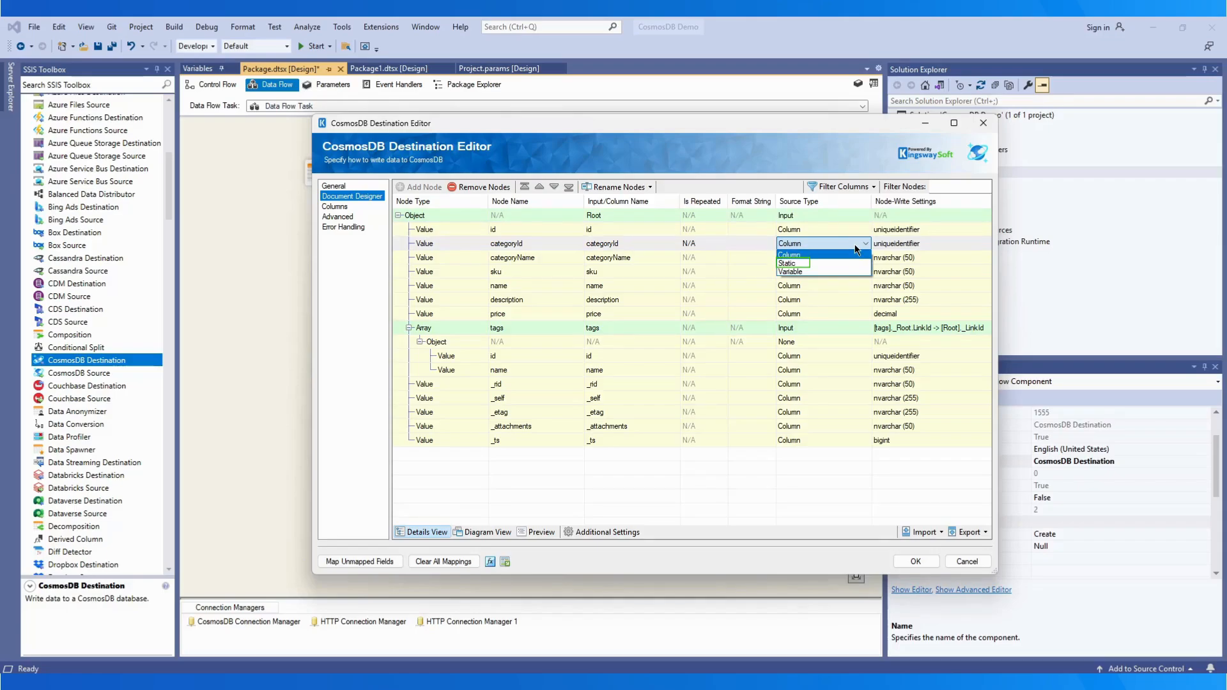
left_click(857, 246)
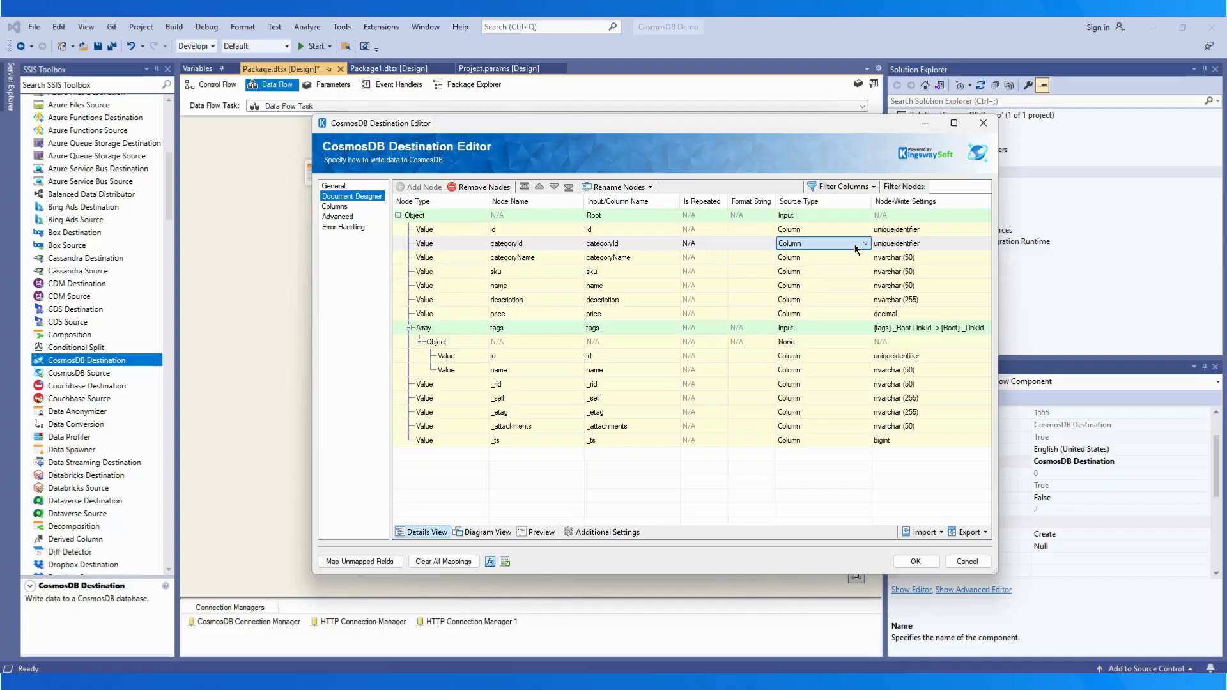
Inspect the categoryName column's settings and the tags array's relationship to Root, closing both editors without changes.
double_click(892, 260)
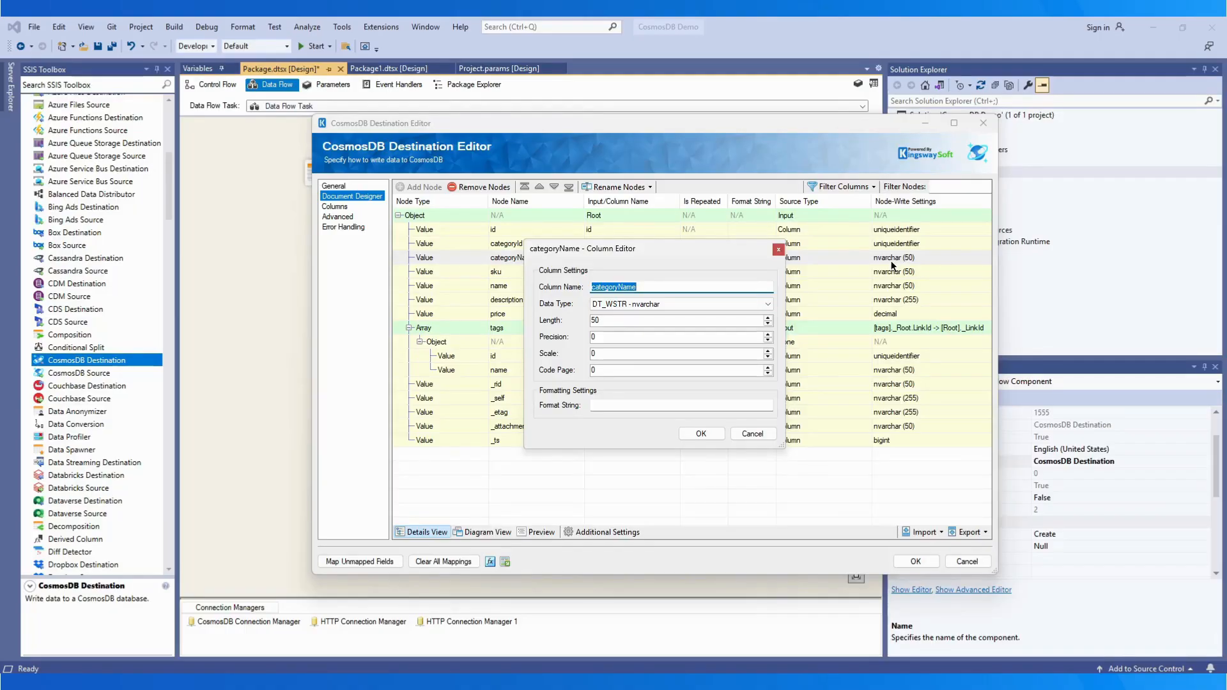
left_click(778, 249)
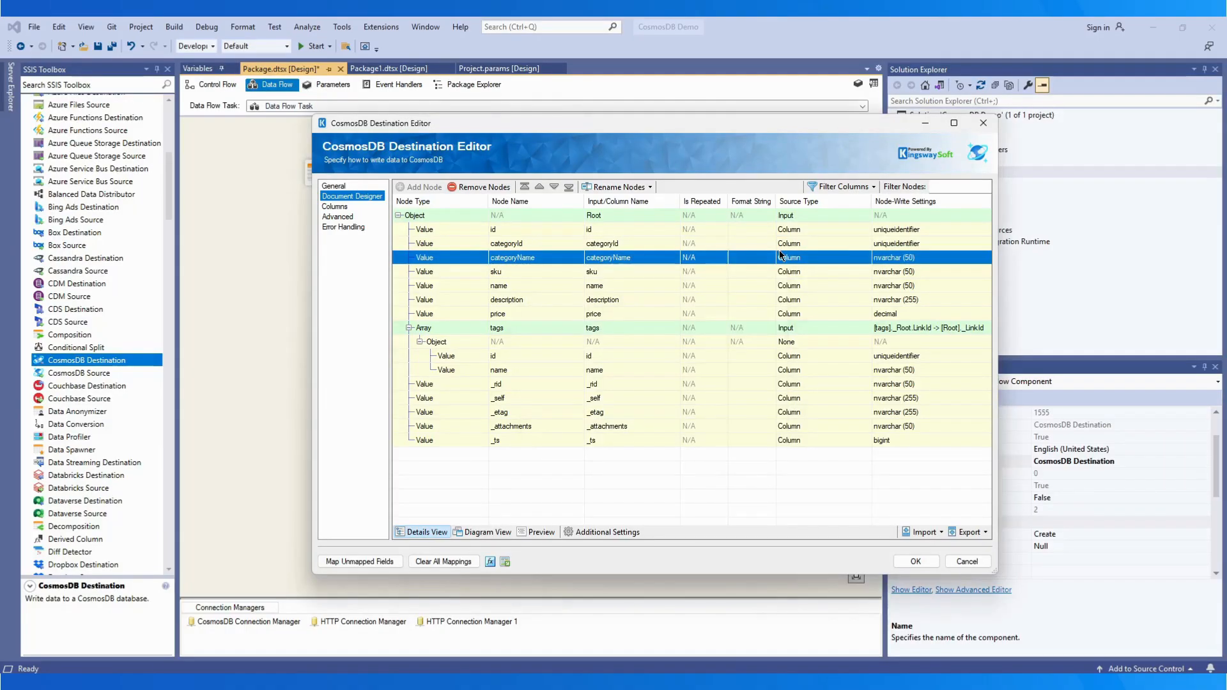
double_click(910, 325)
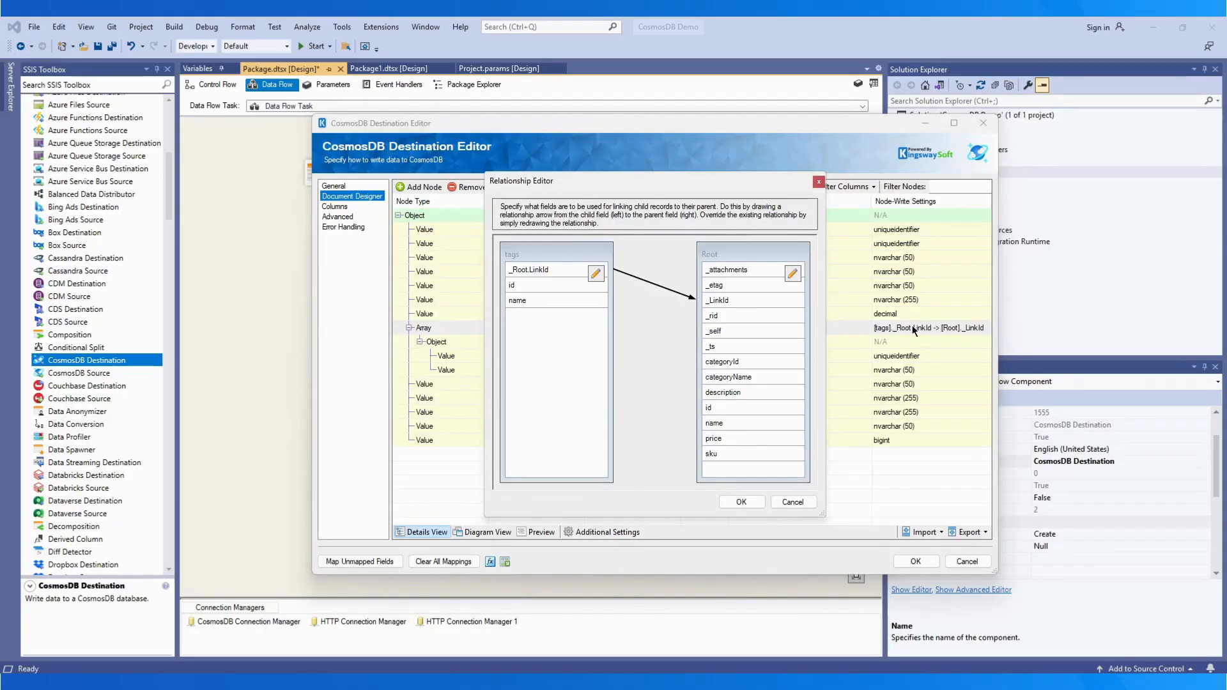
left_click(782, 503)
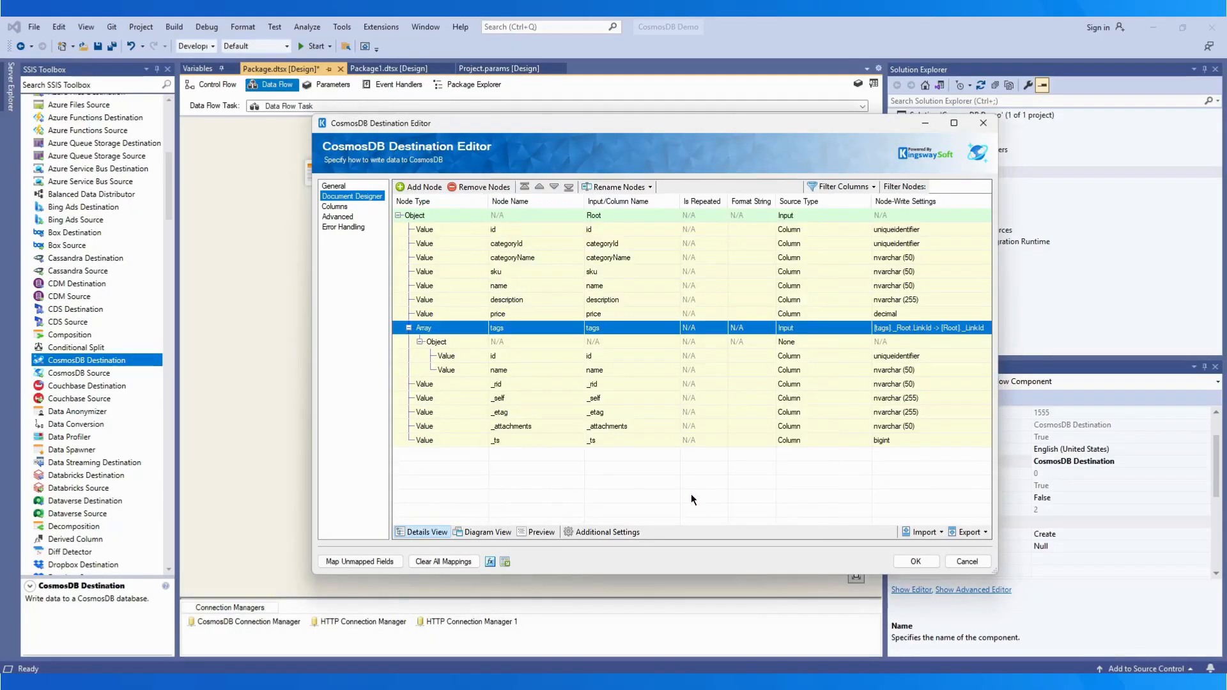
Arrange the tags input beside the Root input in the document's diagram view.
left_click(482, 532)
left_click_drag(465, 396, 633, 220)
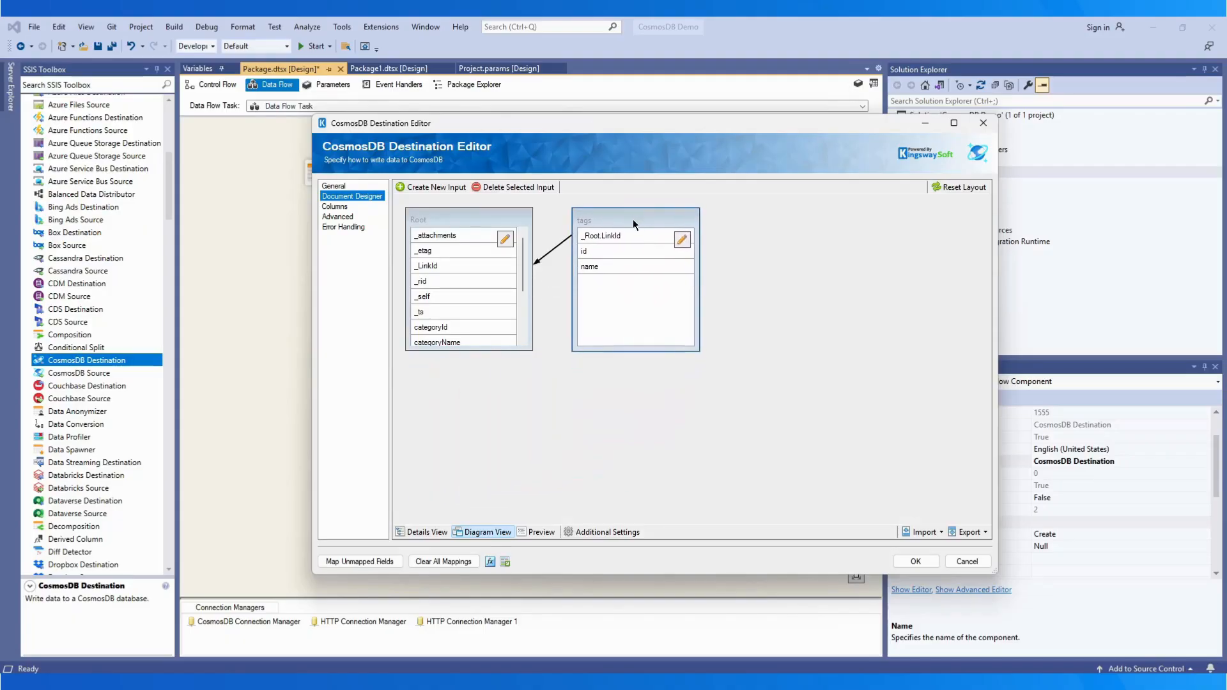
Review the Root input's columns, try adding a blank column and removing it, and close the Input Editor.
left_click(505, 240)
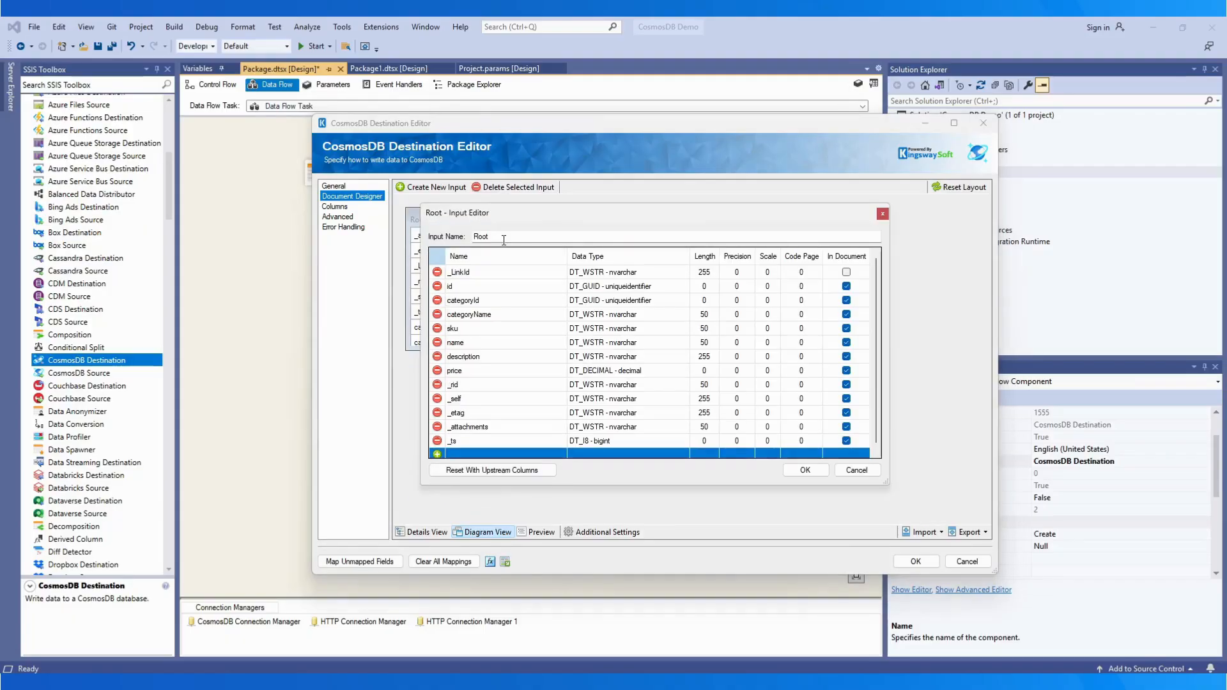
left_click(437, 455)
left_click(437, 454)
left_click(805, 470)
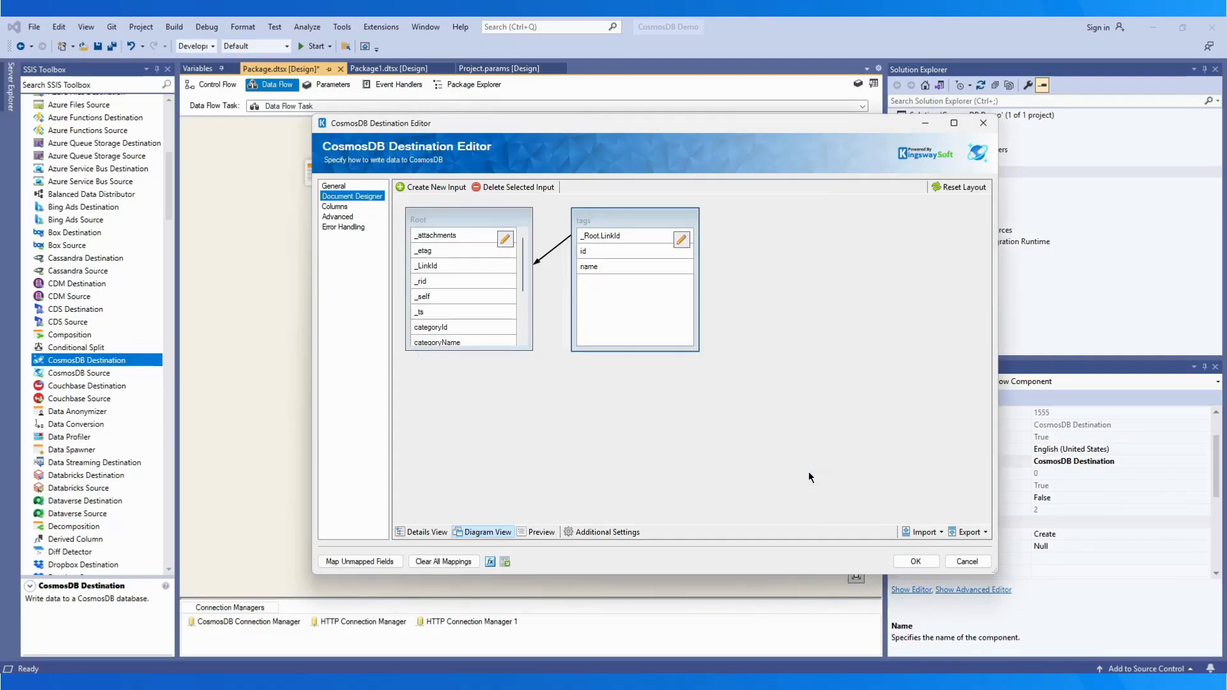
Create a new input beside the tags input in the diagram and delete it again.
left_click(428, 188)
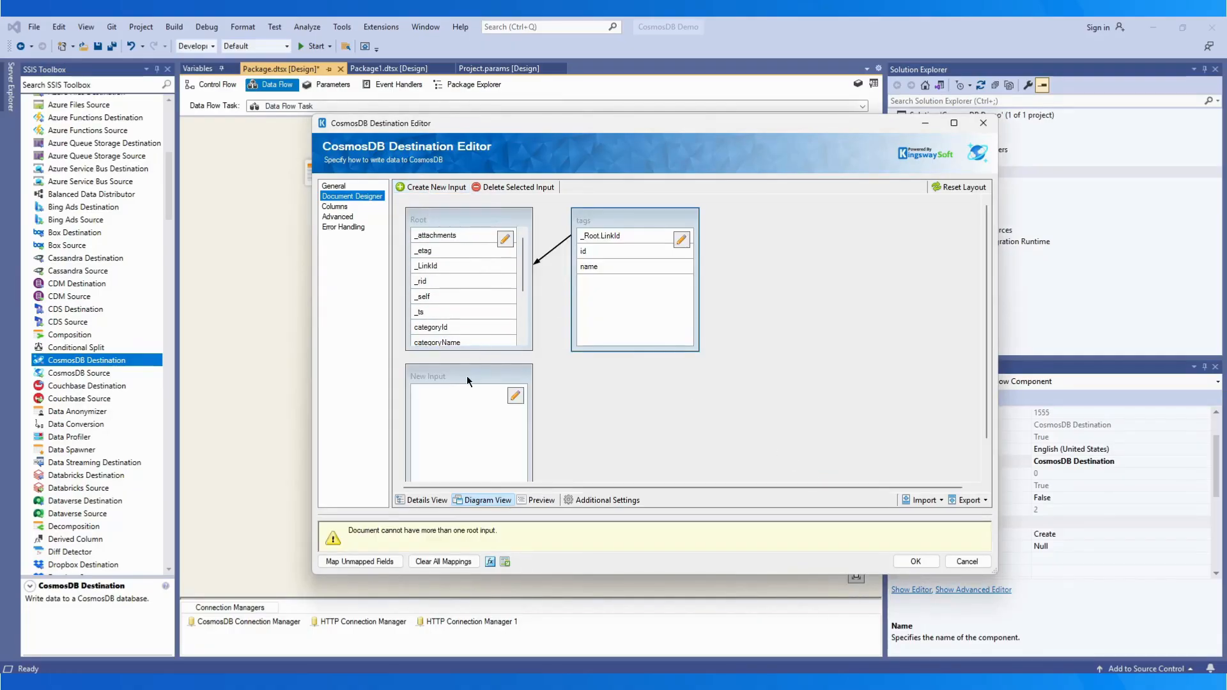
left_click_drag(466, 375, 791, 224)
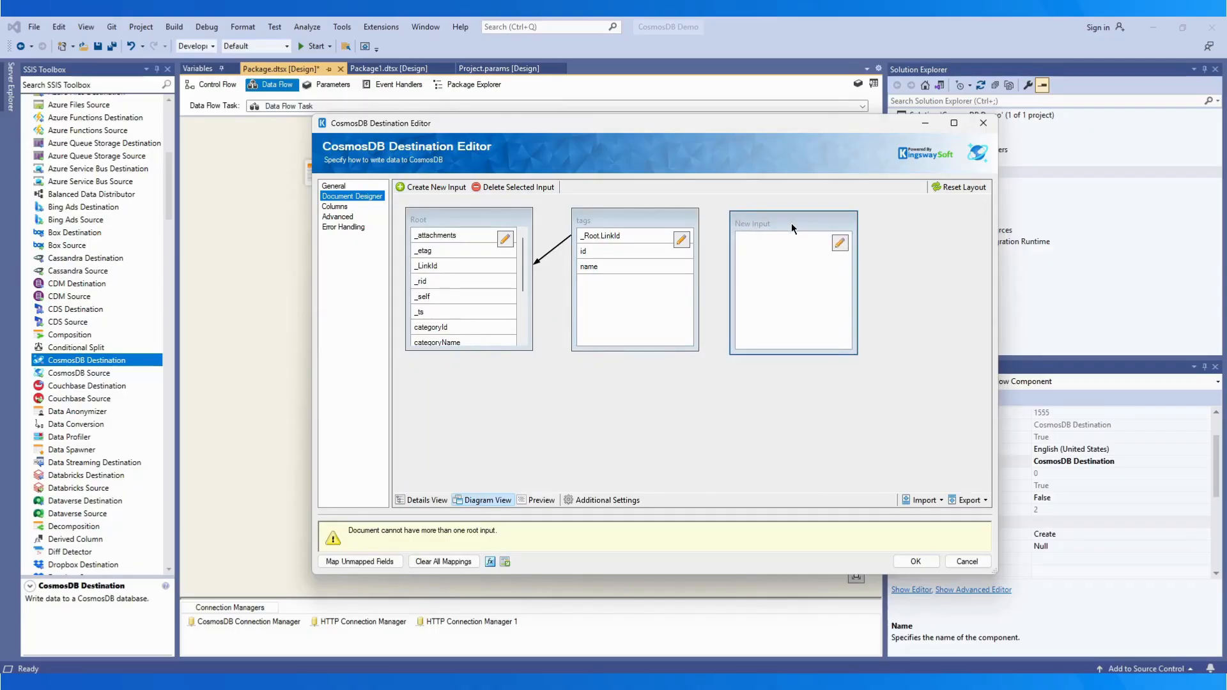
left_click(520, 187)
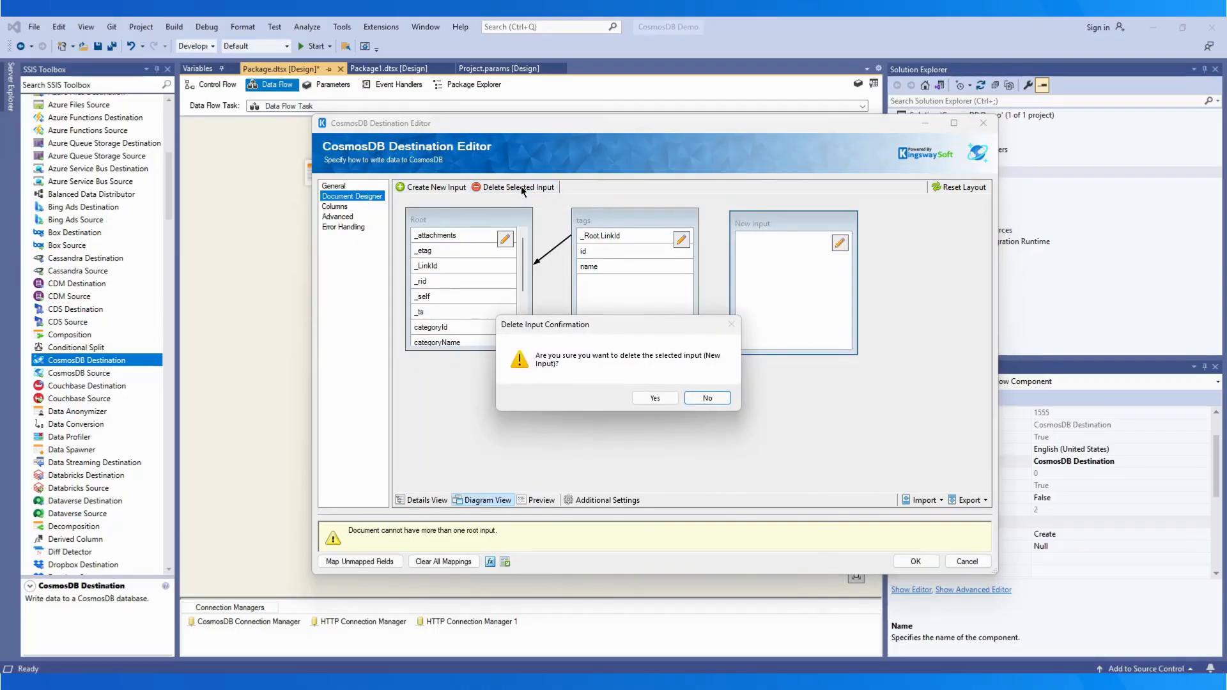
left_click(648, 398)
Preview the document and review the additional settings' choices for Value Null Mode, Empty Array Mode and Empty Object Mode.
left_click(537, 531)
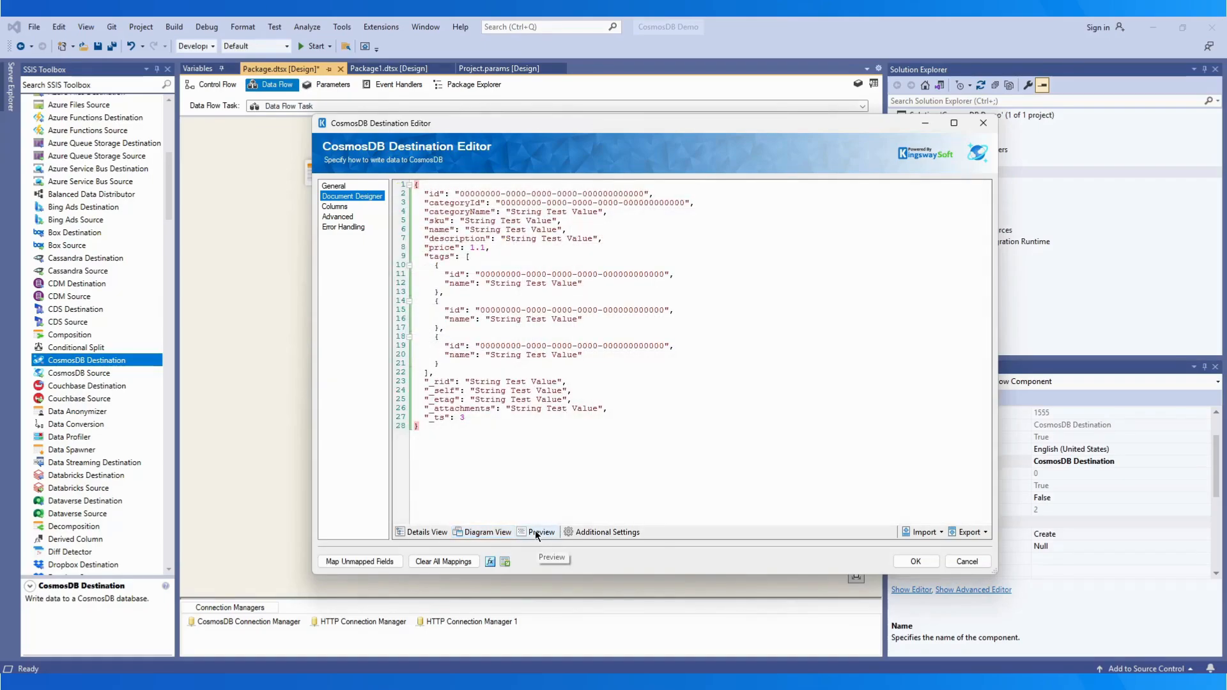
left_click(598, 533)
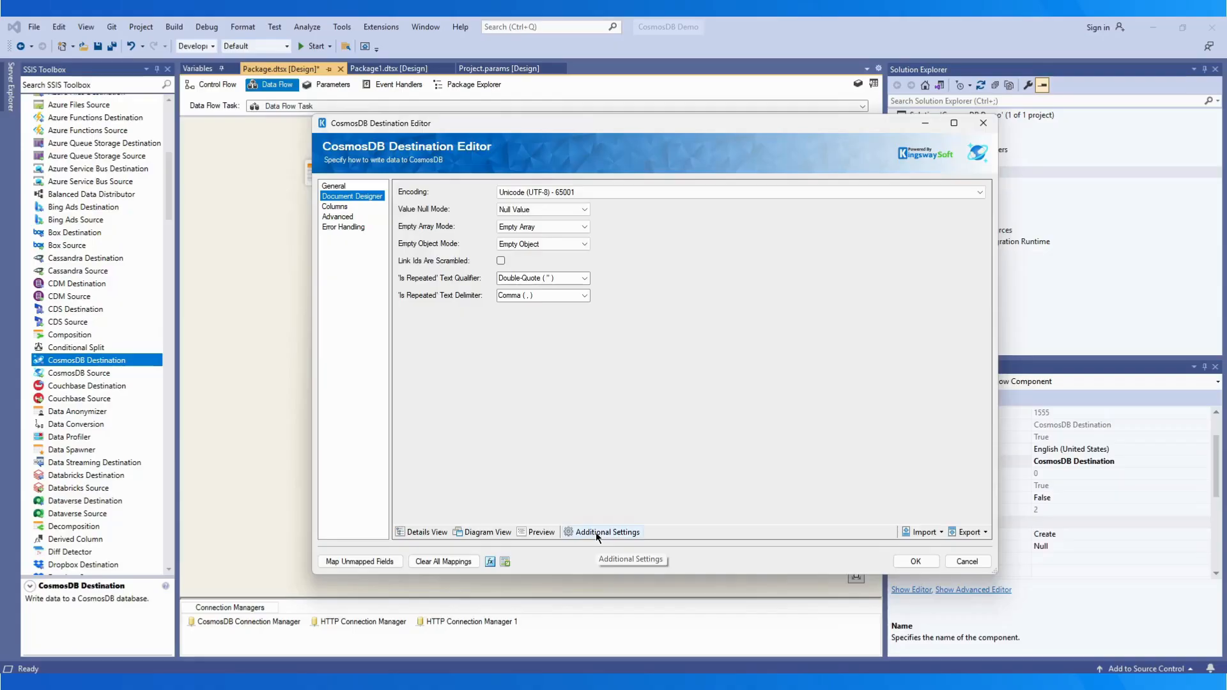
left_click(585, 210)
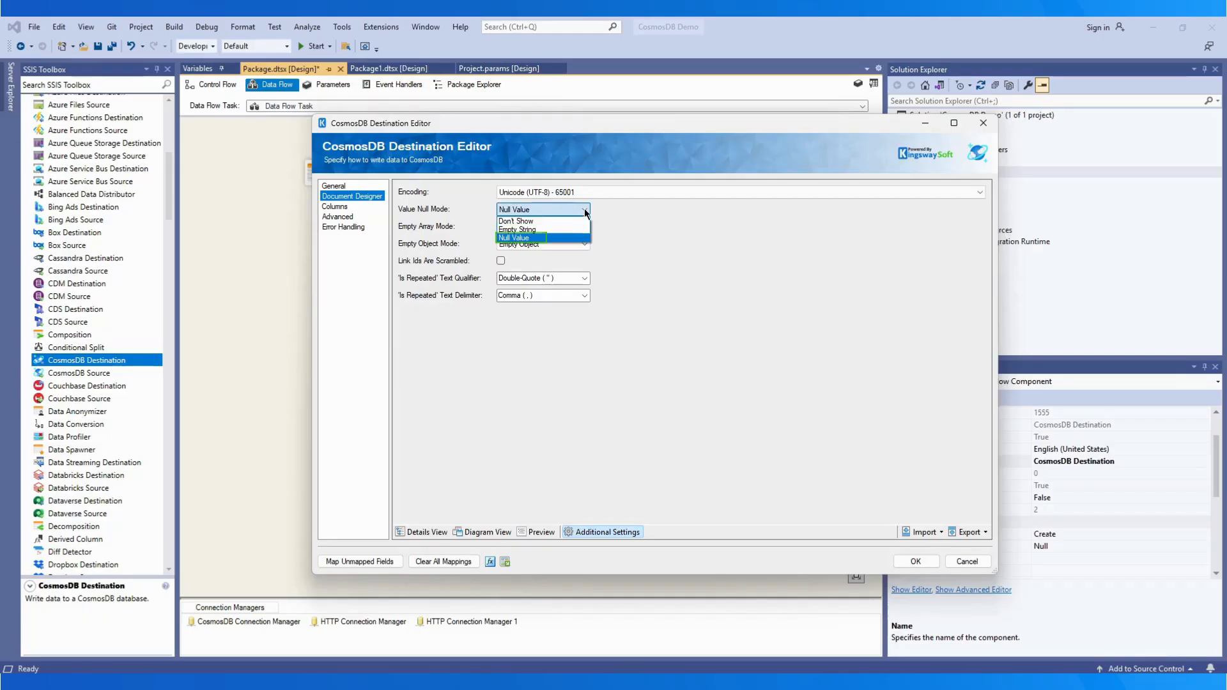
left_click(586, 213)
left_click(586, 227)
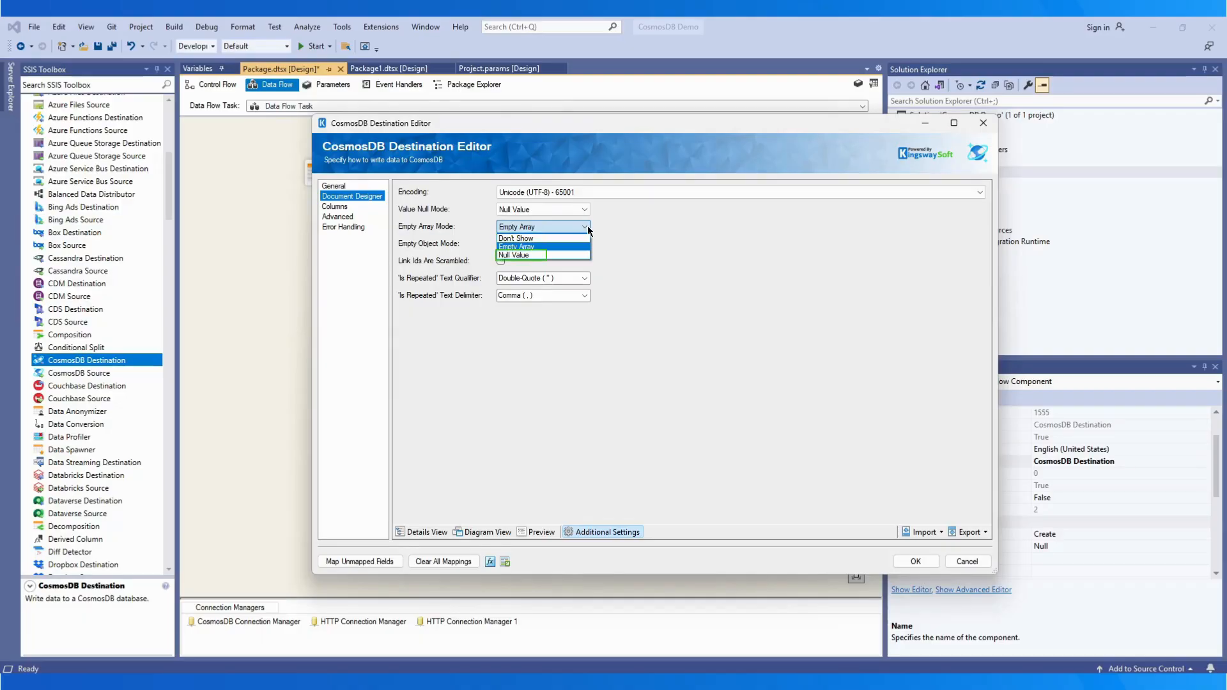
left_click(588, 230)
left_click(588, 244)
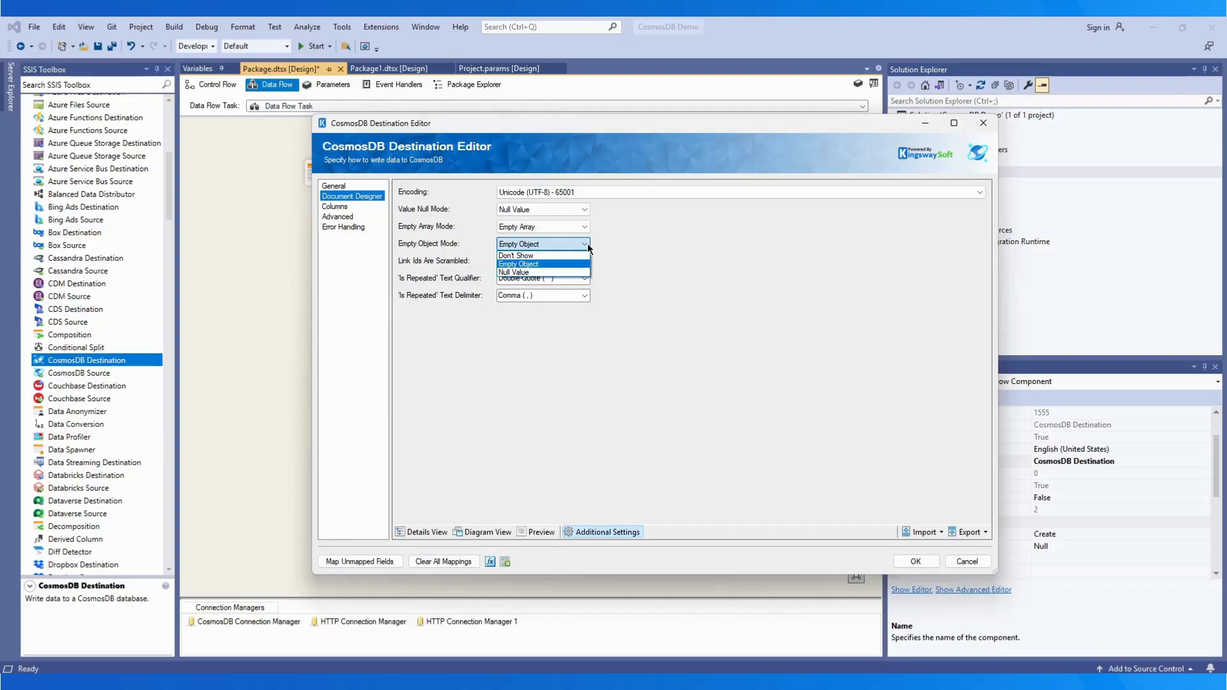
left_click(588, 244)
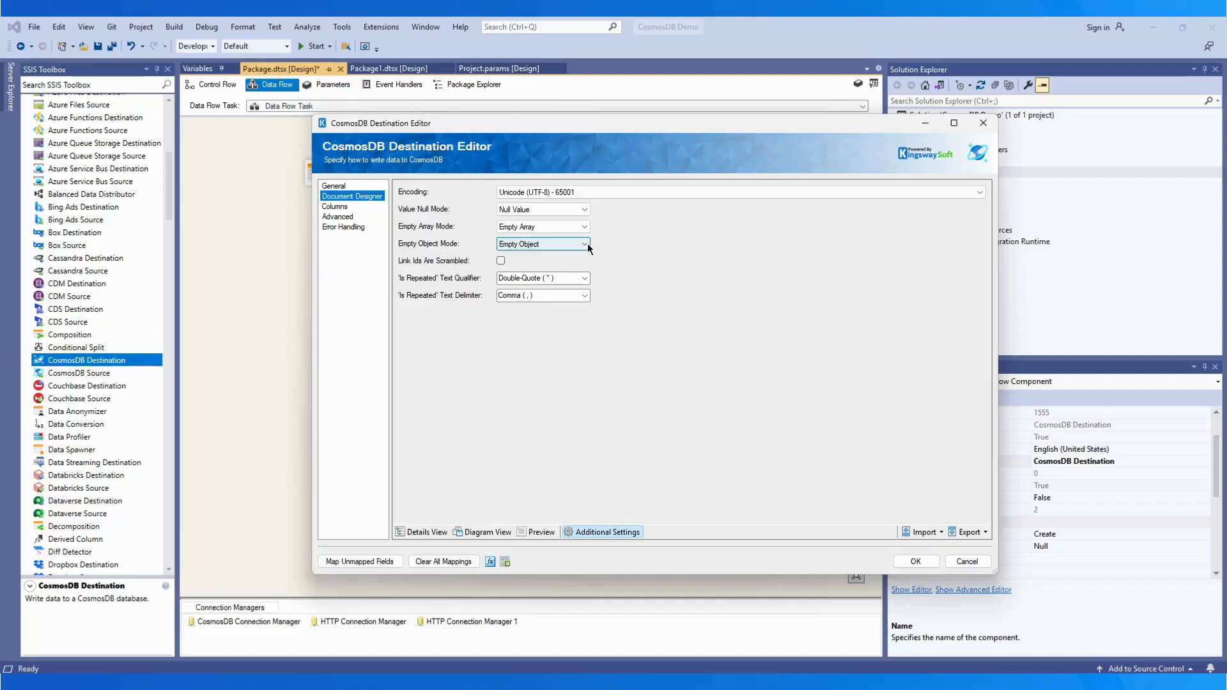
Review the choices for the 'Is Repeated' Text Qualifier and 'Is Repeated' Text Delimiter in the additional settings.
left_click(586, 278)
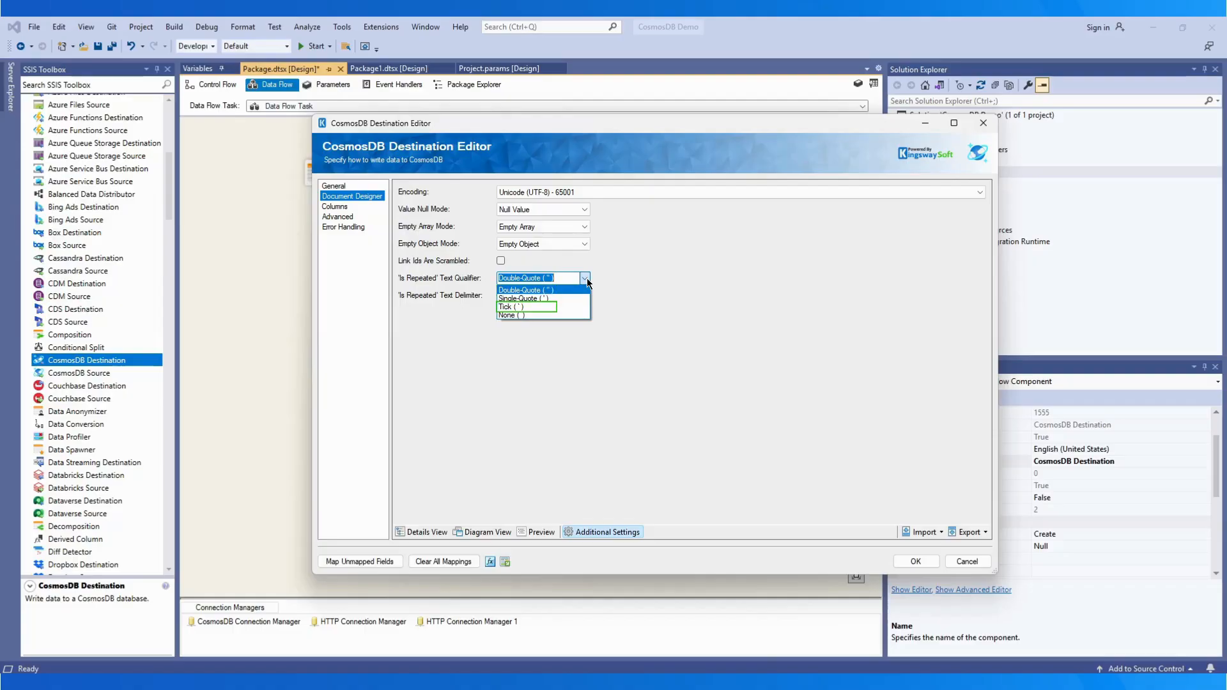
left_click(586, 281)
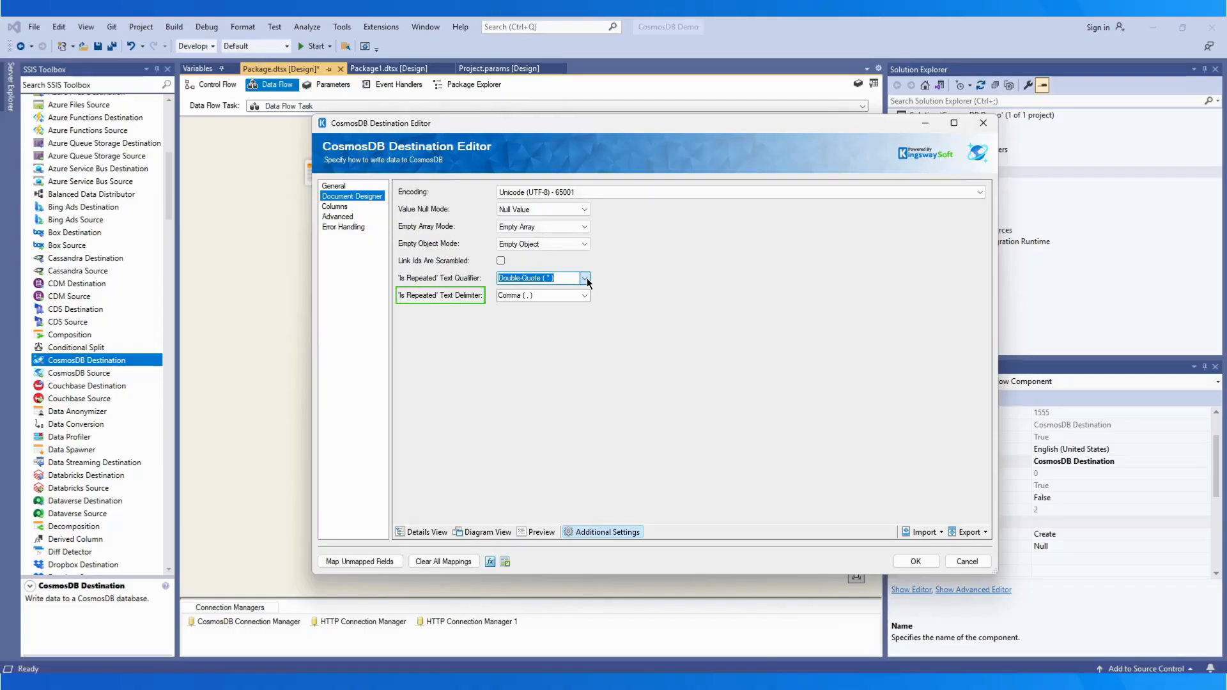
left_click(586, 296)
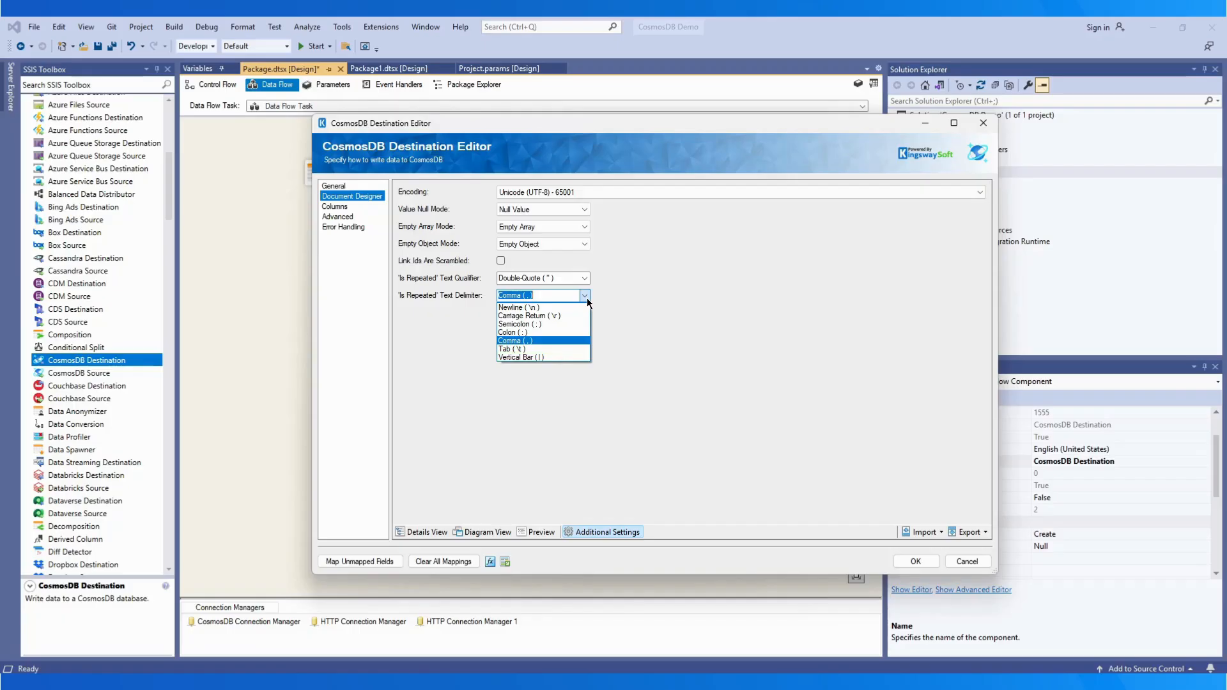
left_click(585, 296)
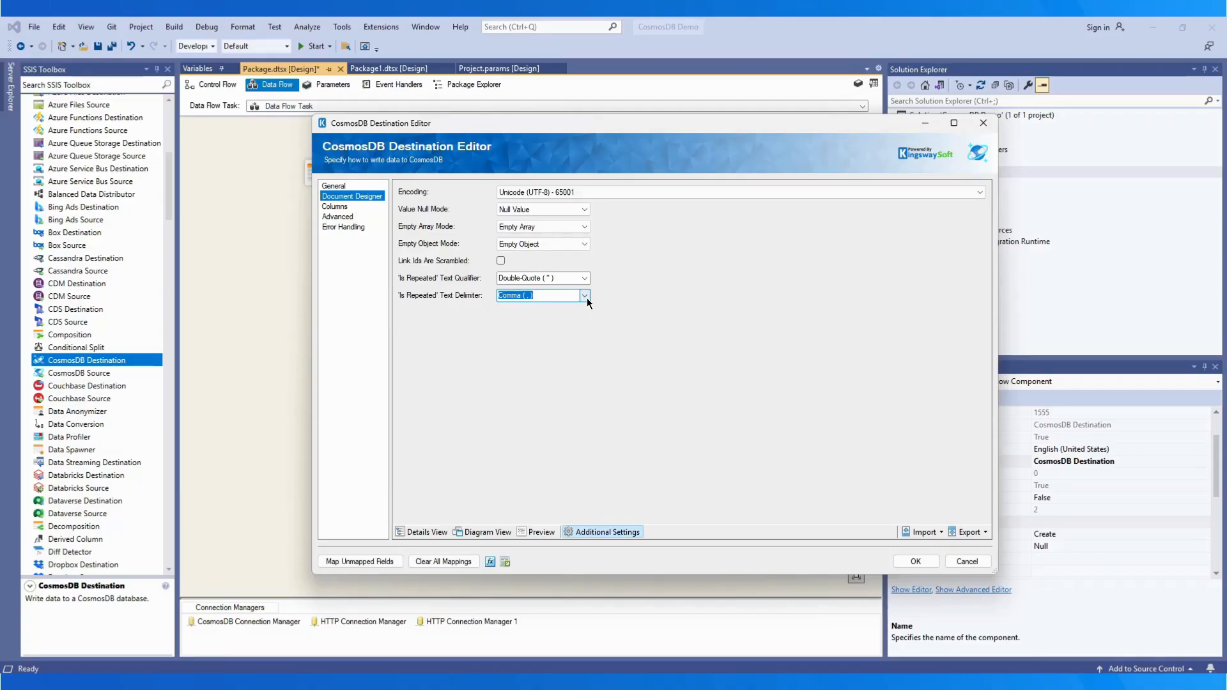
Review the column mappings of the tags input and return to the Root input's mappings.
left_click(335, 208)
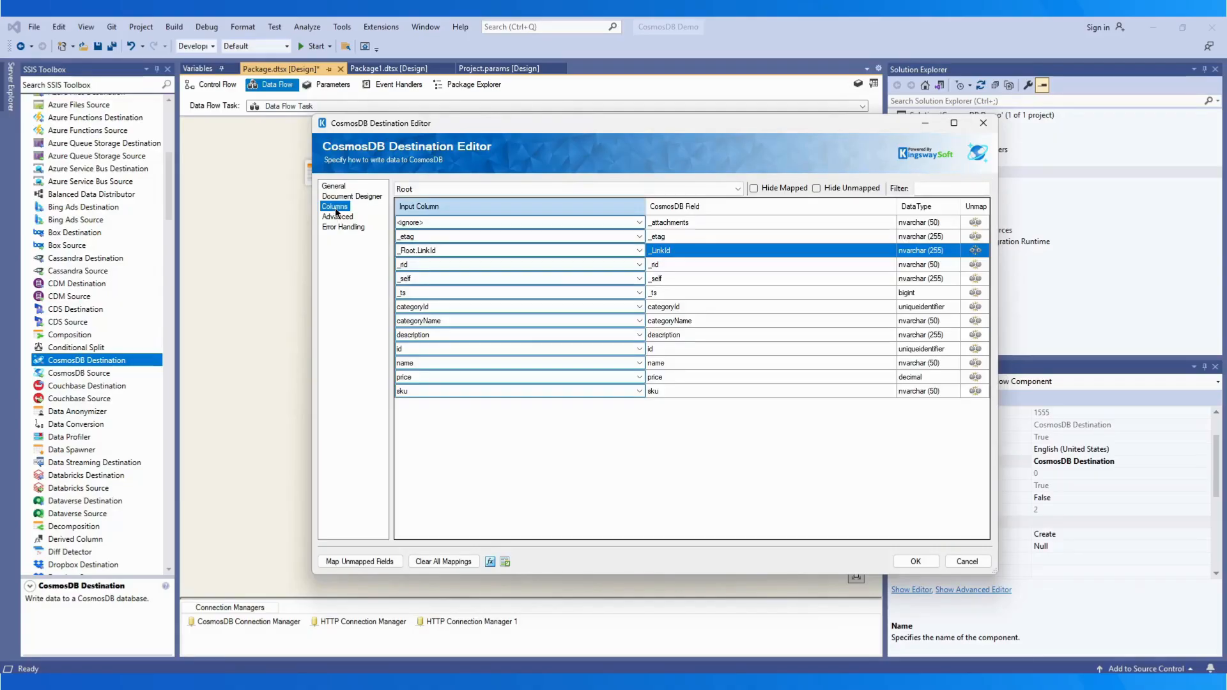
left_click(738, 190)
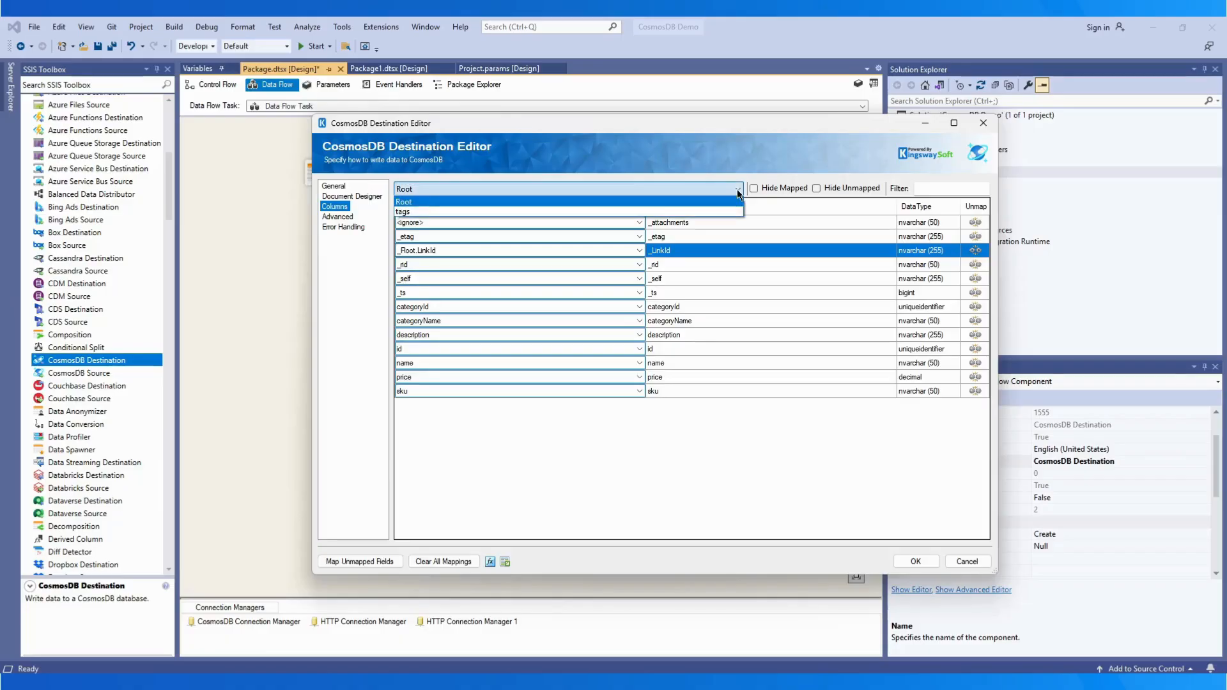
left_click(726, 204)
left_click(738, 188)
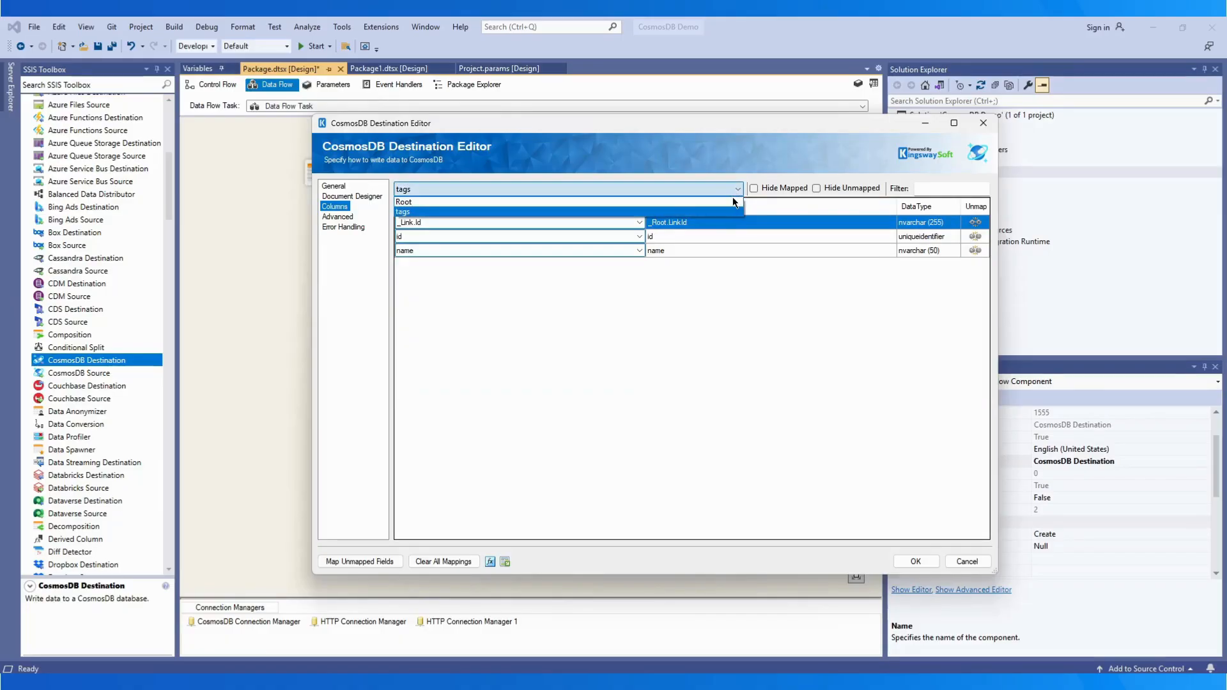
left_click(731, 198)
Try hiding the mapped columns and the unmapped columns of the Root input, restoring the full list each time.
left_click(754, 188)
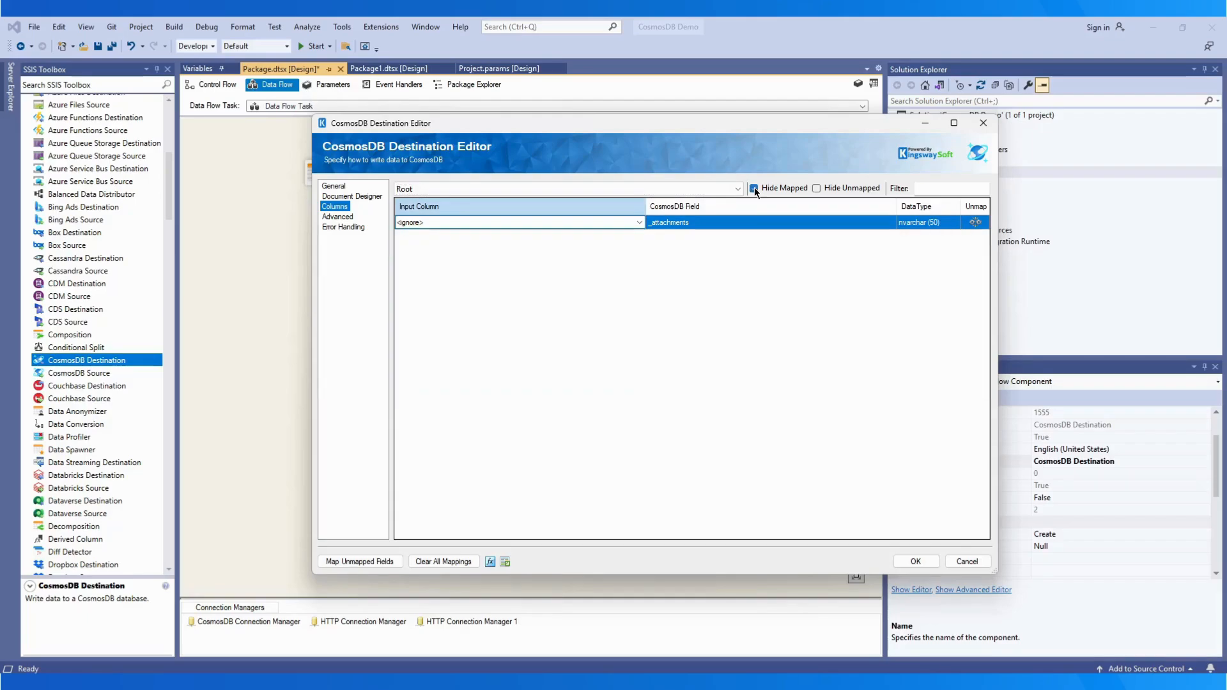
left_click(755, 188)
left_click(817, 188)
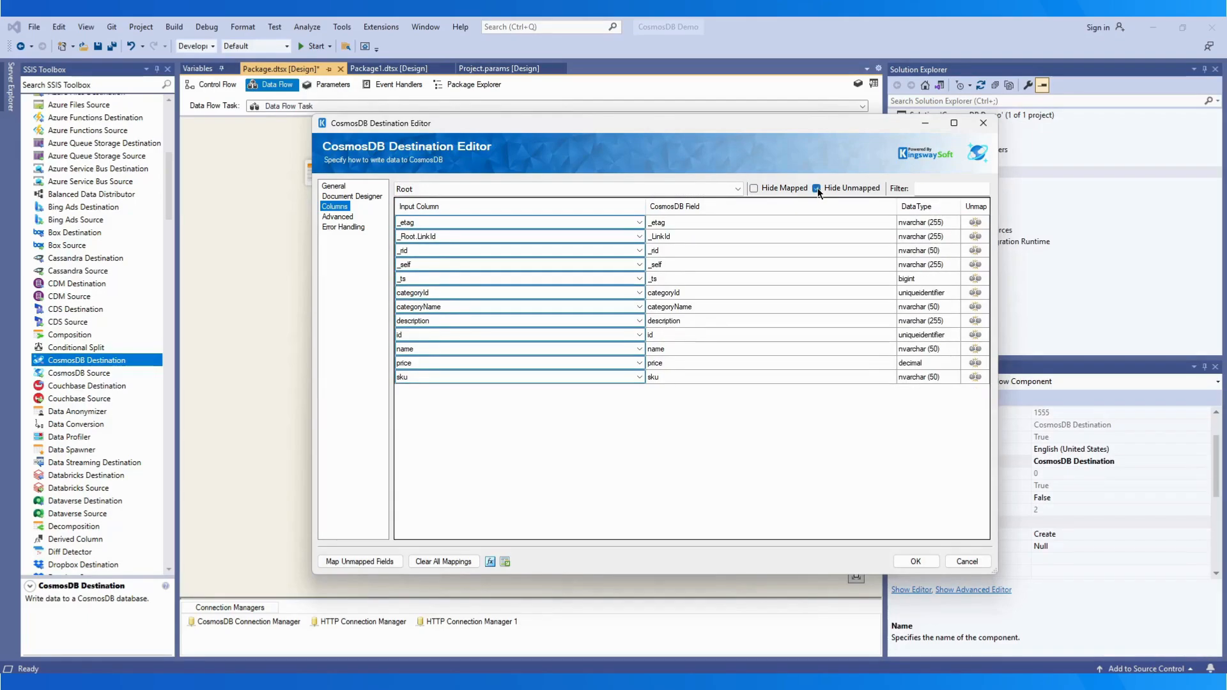
left_click(817, 188)
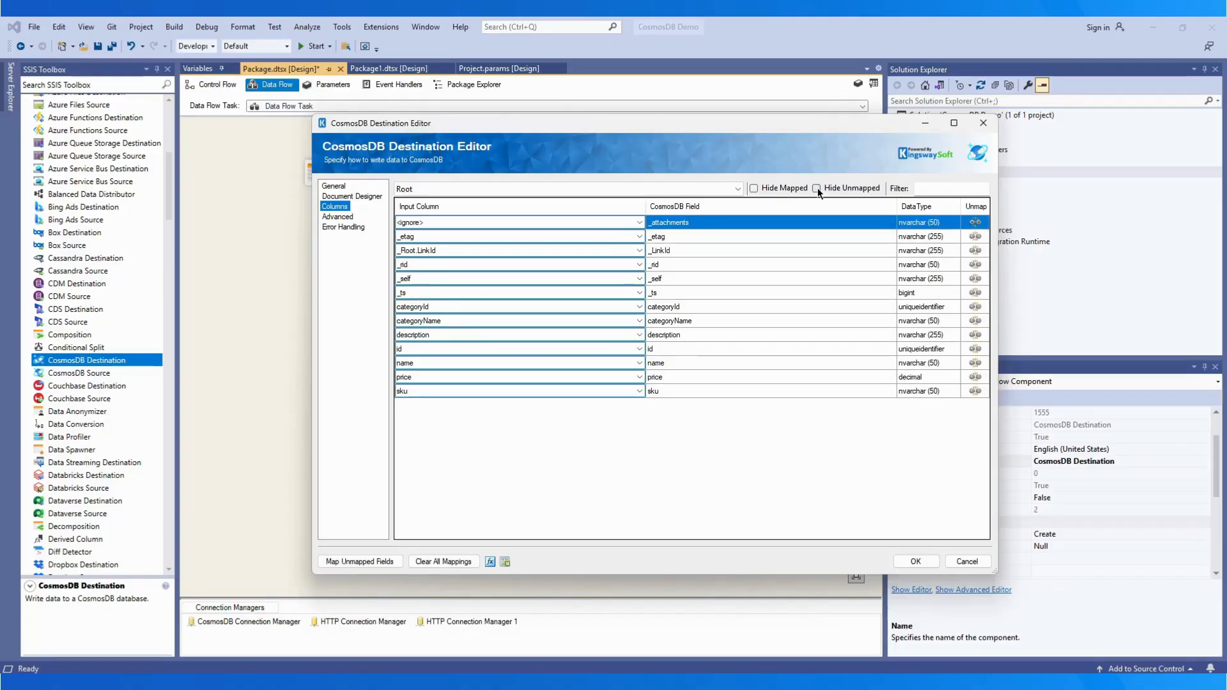
Filter the Root input's column mappings by "pri" and clear the filter again.
left_click(925, 188)
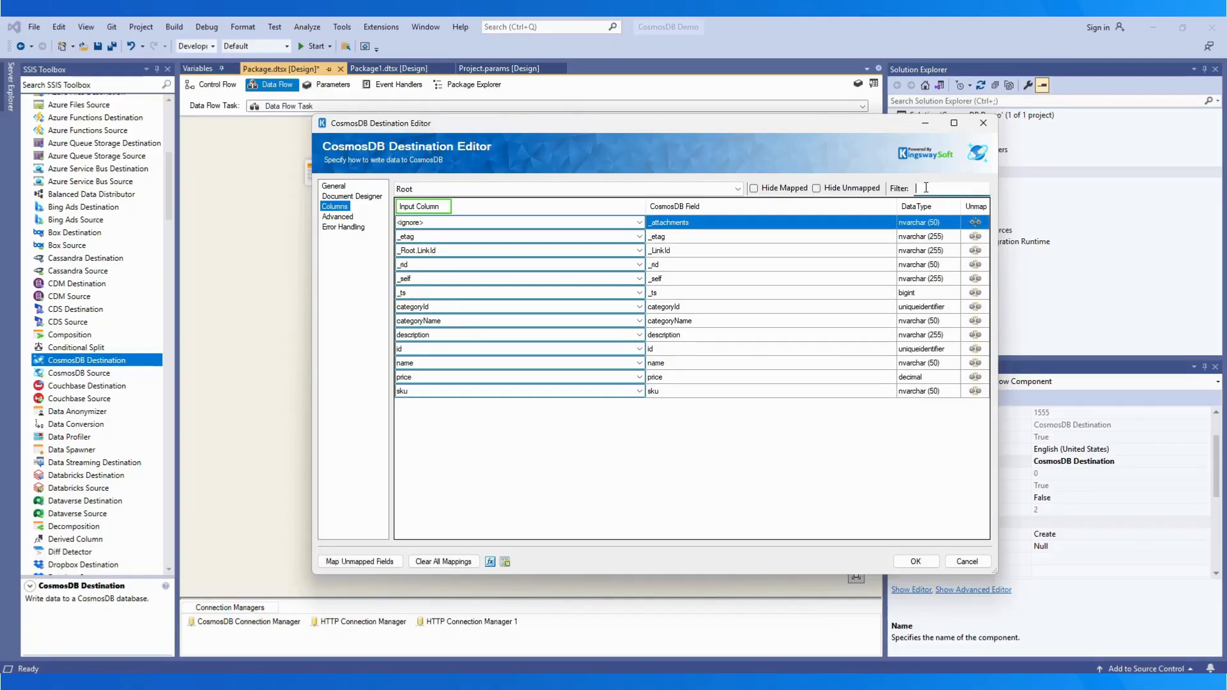
type("pr")
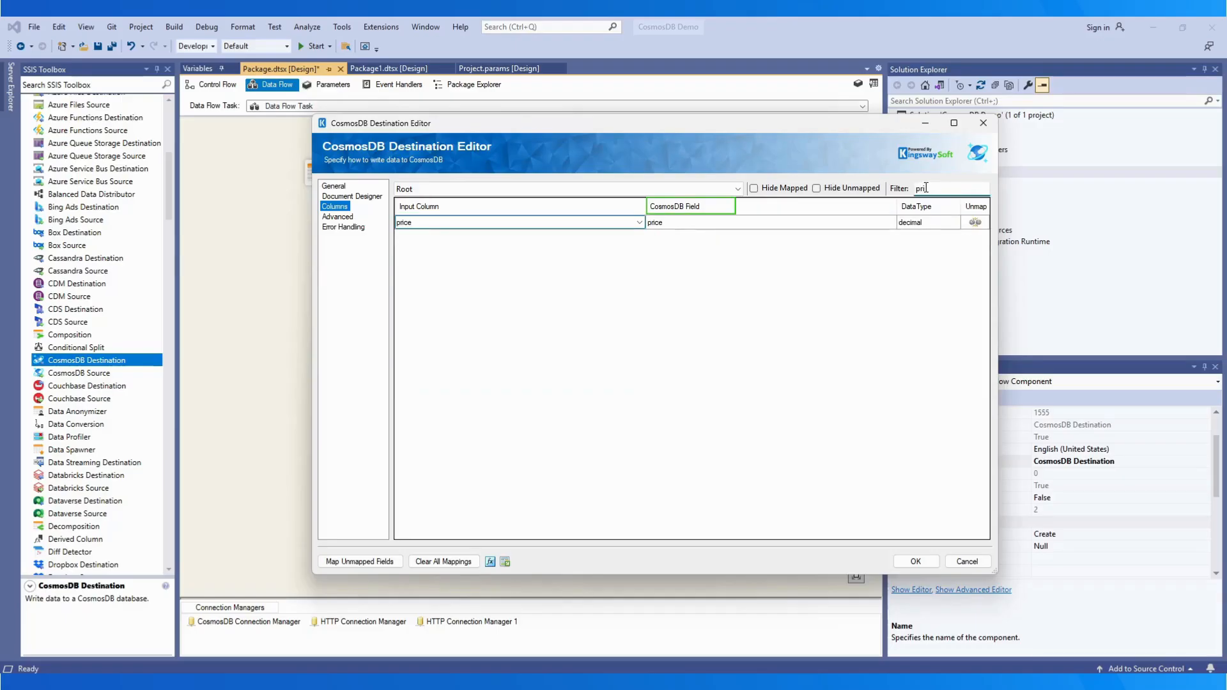
type("i")
left_click_drag(935, 187, 903, 190)
key("BackSpace")
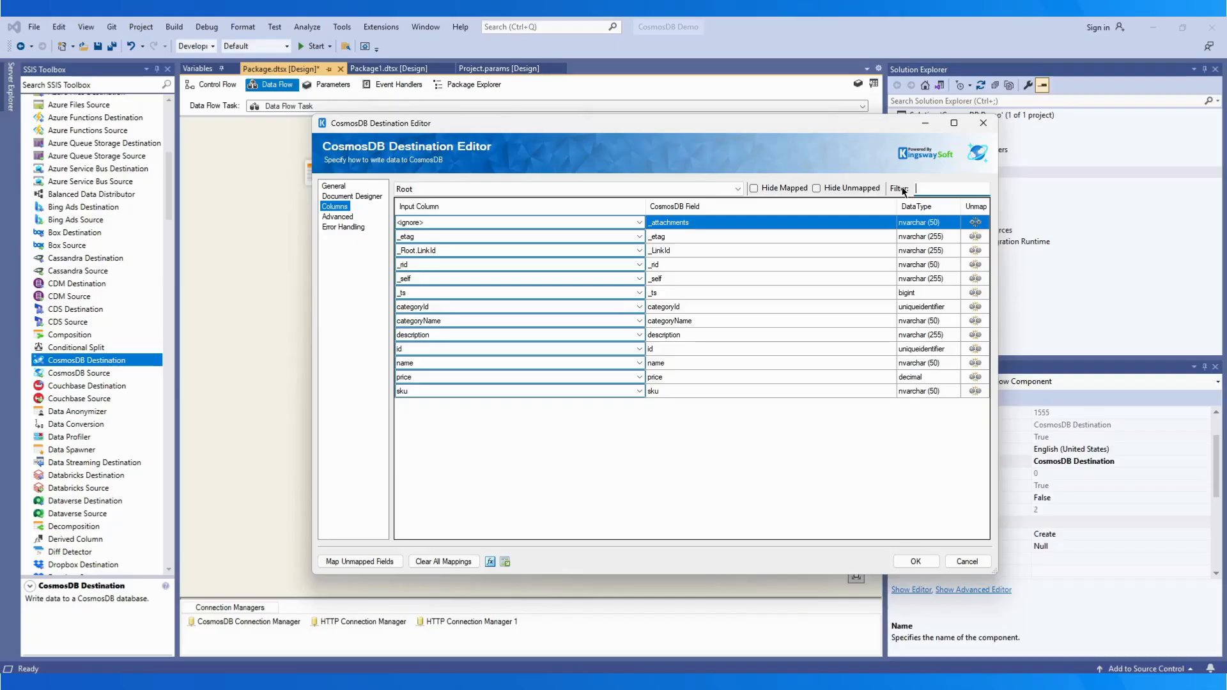
Review the advanced Consistency Level and Indexing Directive choices, and set Max Degree Of Parallelism to 2.
left_click(348, 218)
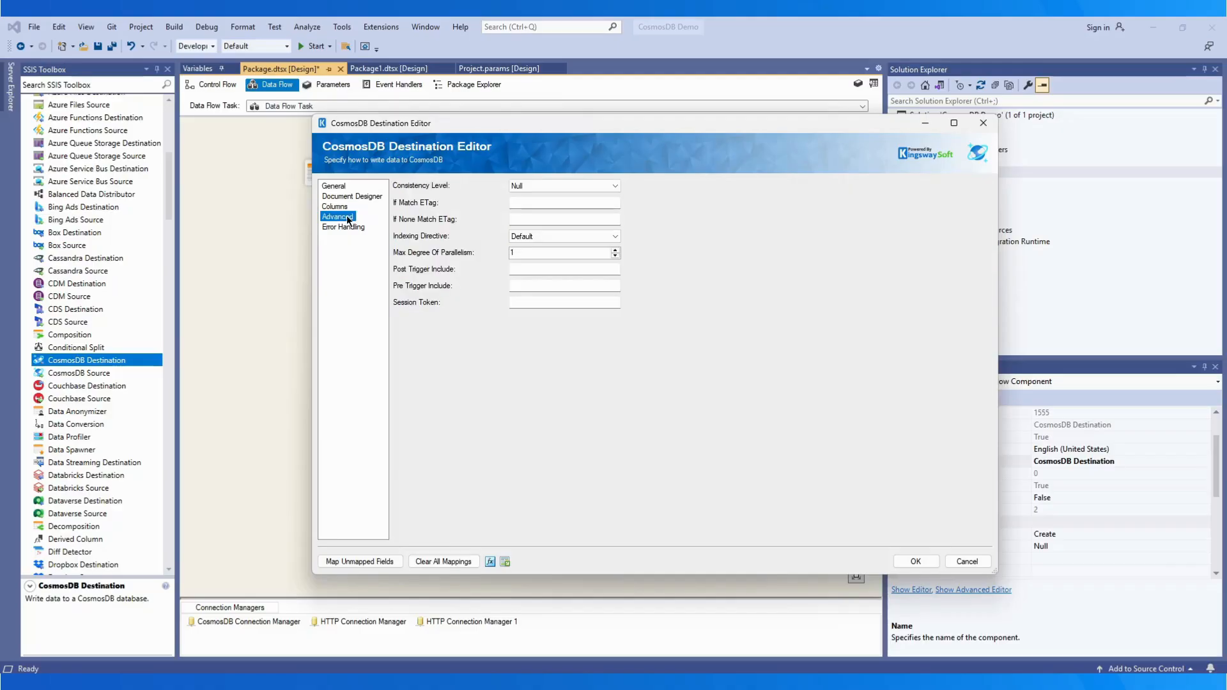
left_click(612, 186)
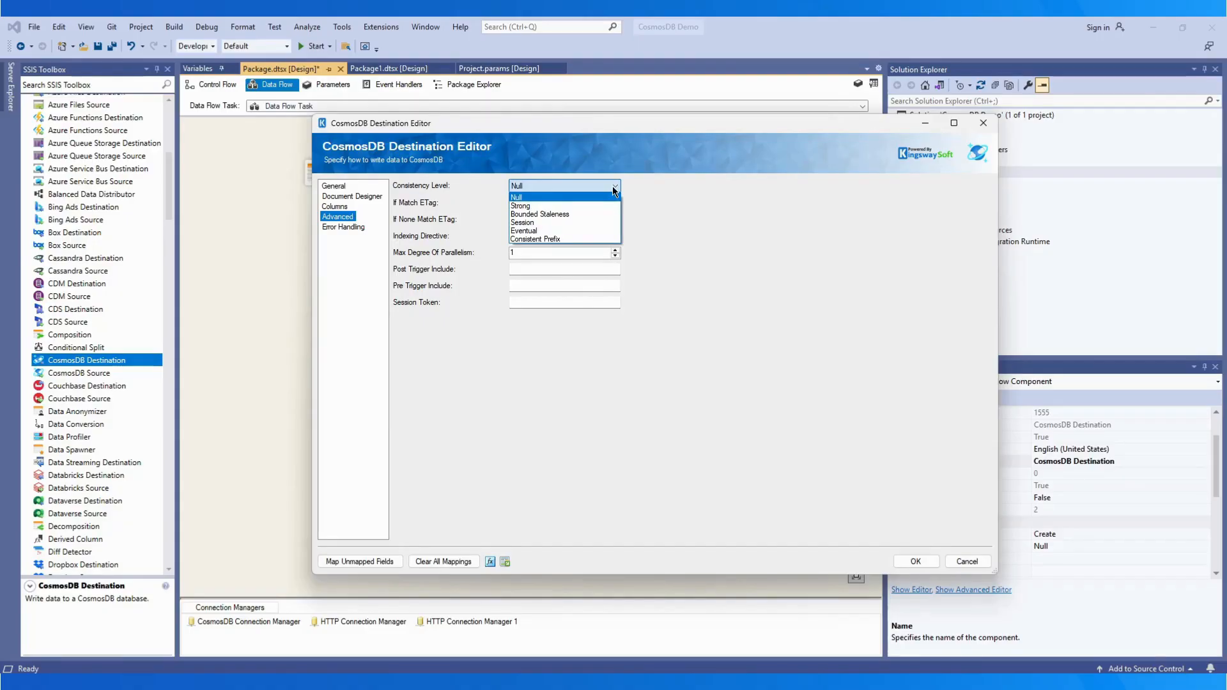
left_click(612, 188)
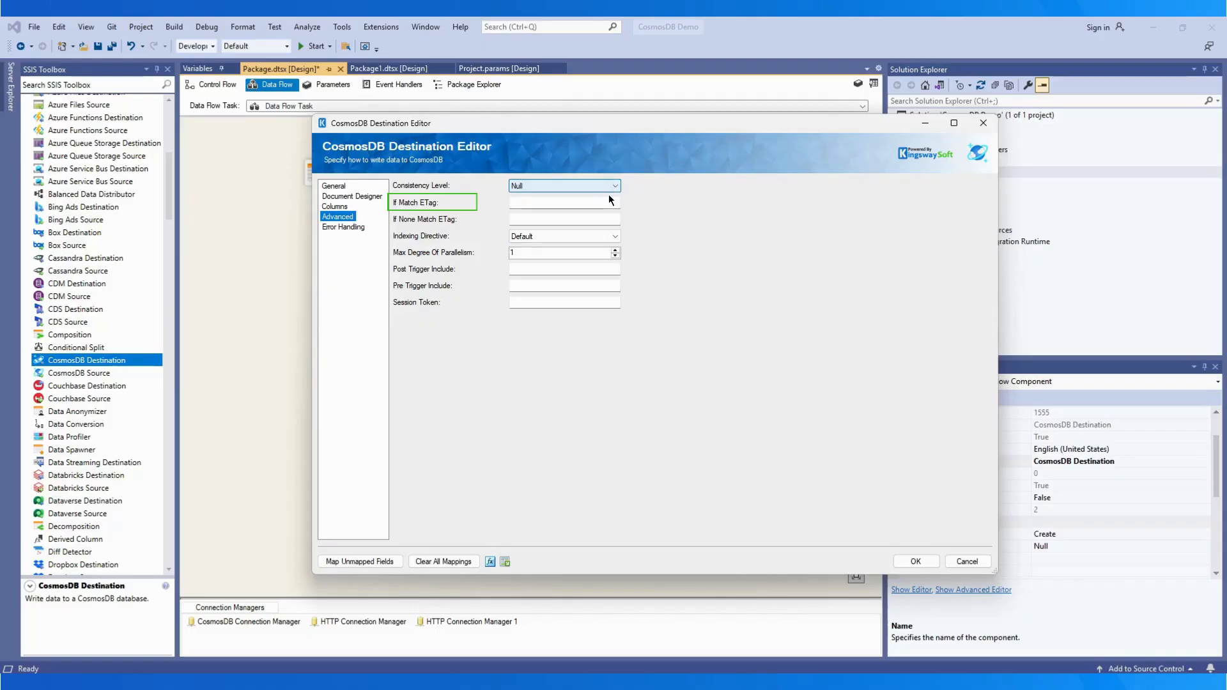
left_click(616, 236)
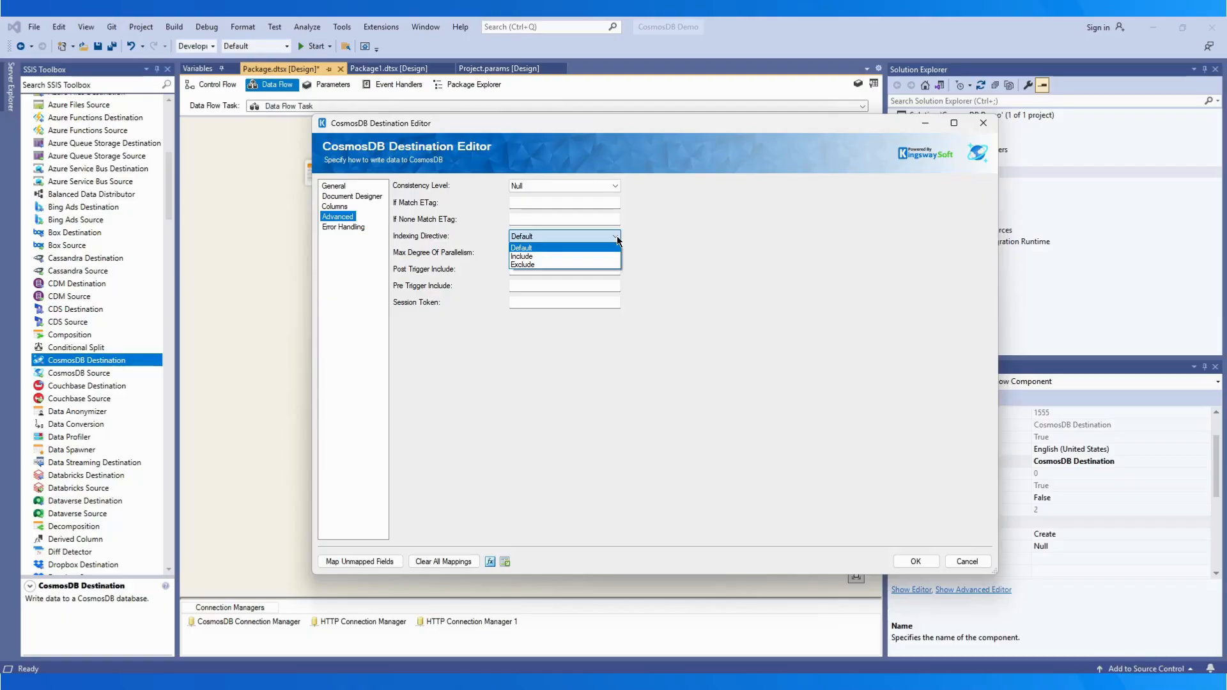
left_click(617, 236)
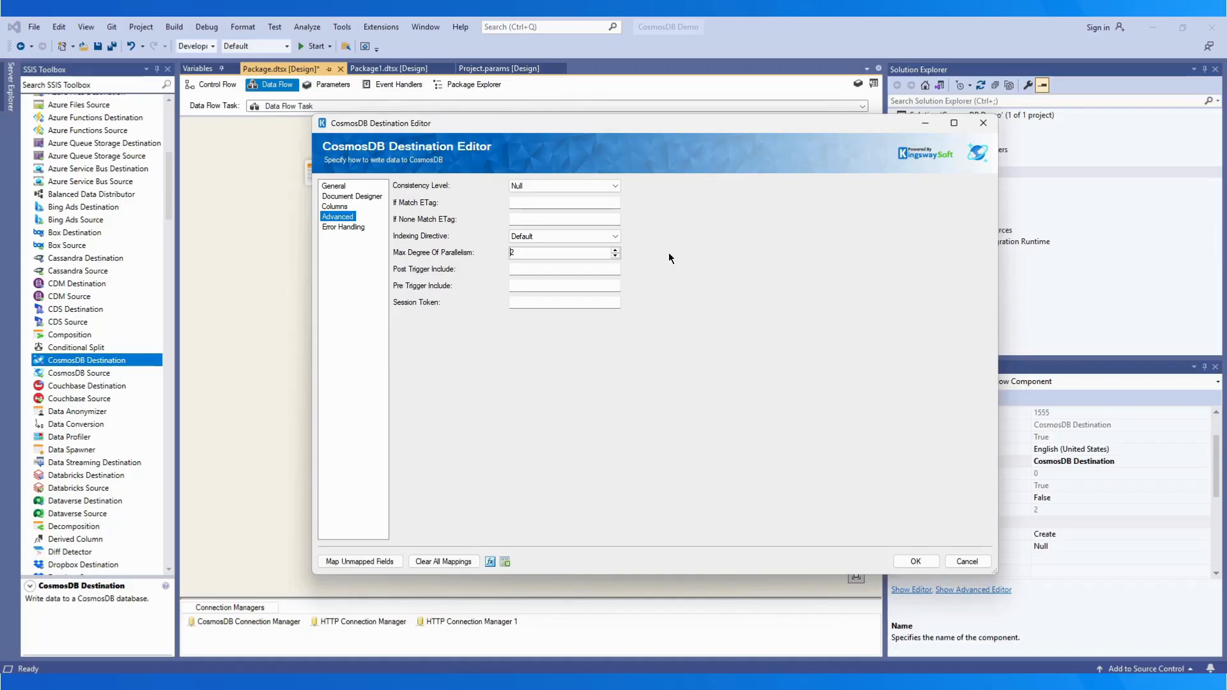
Set the destination's error handling to redirect rows to the error output.
left_click(350, 228)
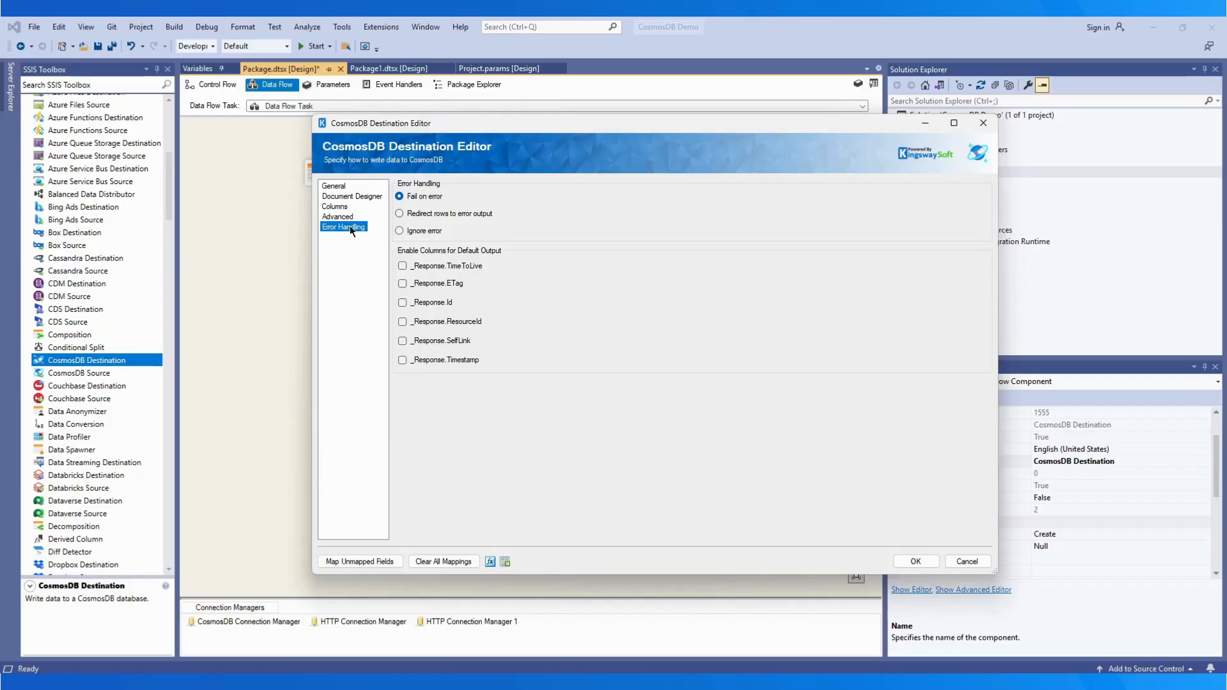
left_click(400, 231)
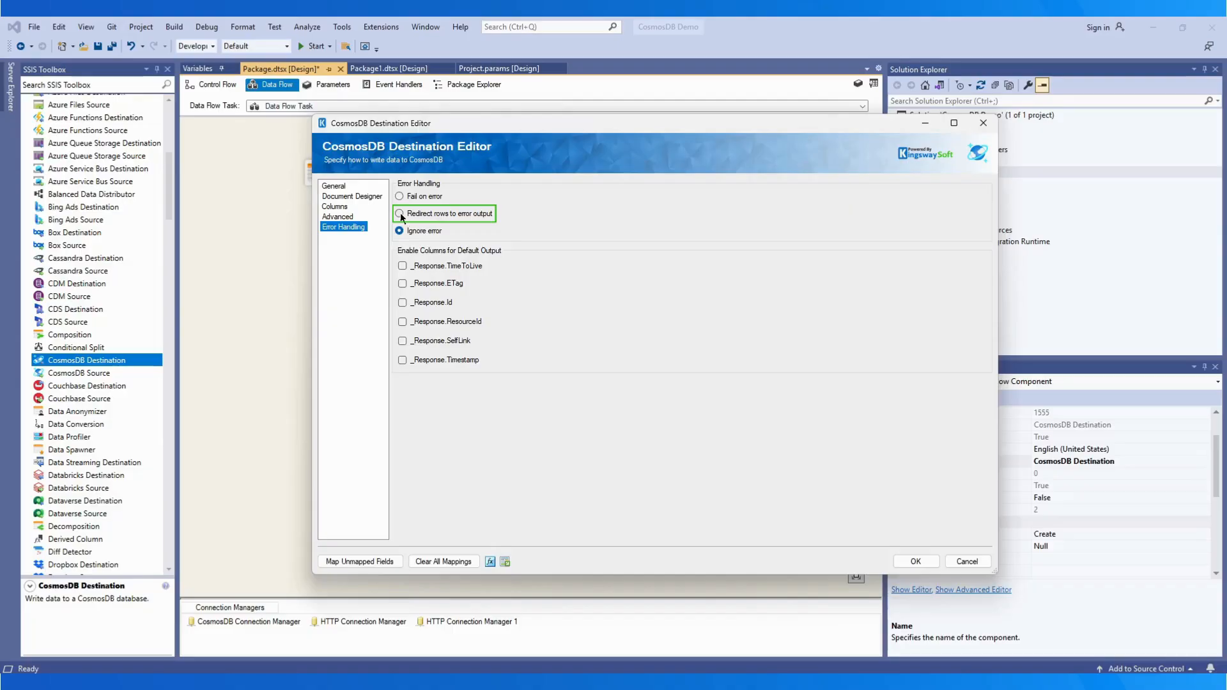
left_click(400, 215)
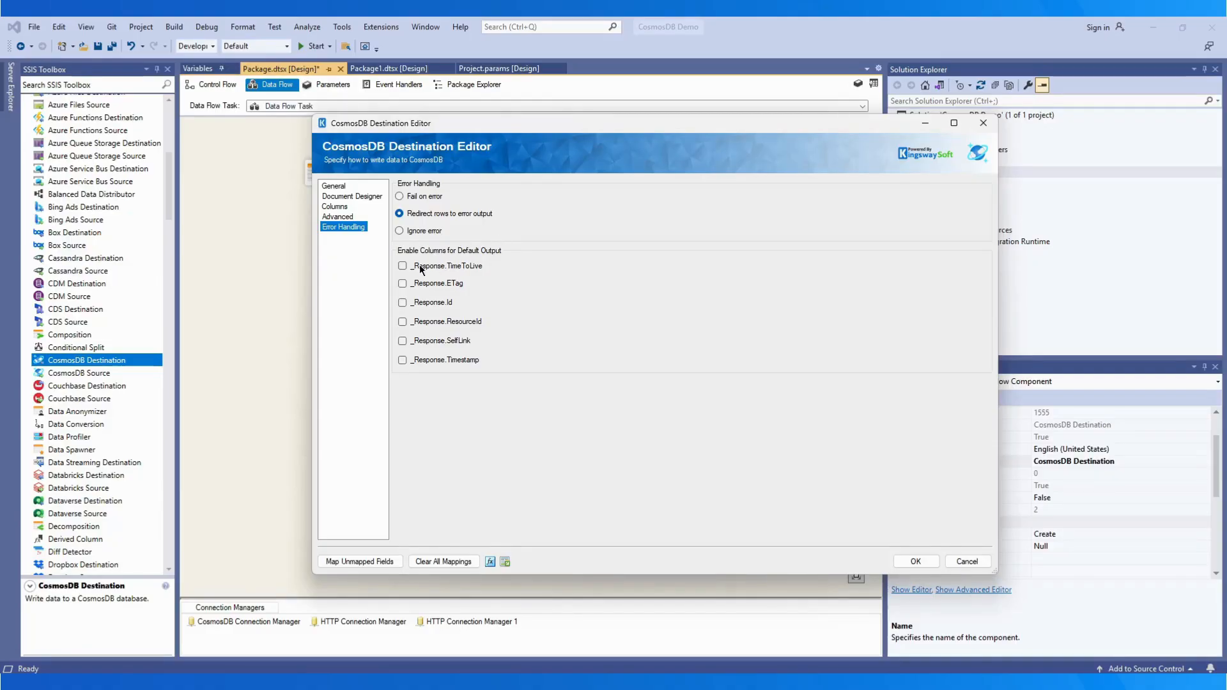
Enable all six _Response columns, from TimeToLive to Timestamp, for the default output and apply the destination's settings.
left_click(403, 266)
left_click(403, 283)
left_click(402, 302)
left_click(403, 323)
left_click(402, 341)
left_click(403, 360)
left_click(914, 562)
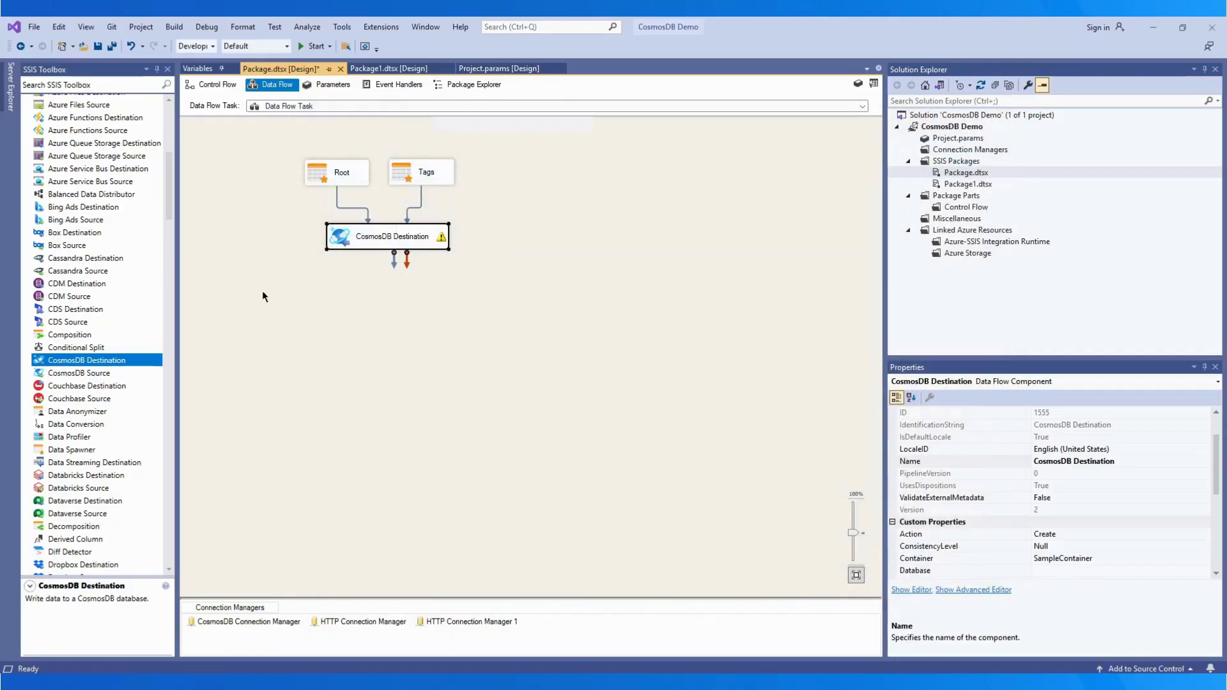
Find the Dummy Destination component and place three of them in a row below the CosmosDB Destination.
left_click(90, 83)
type("dummy")
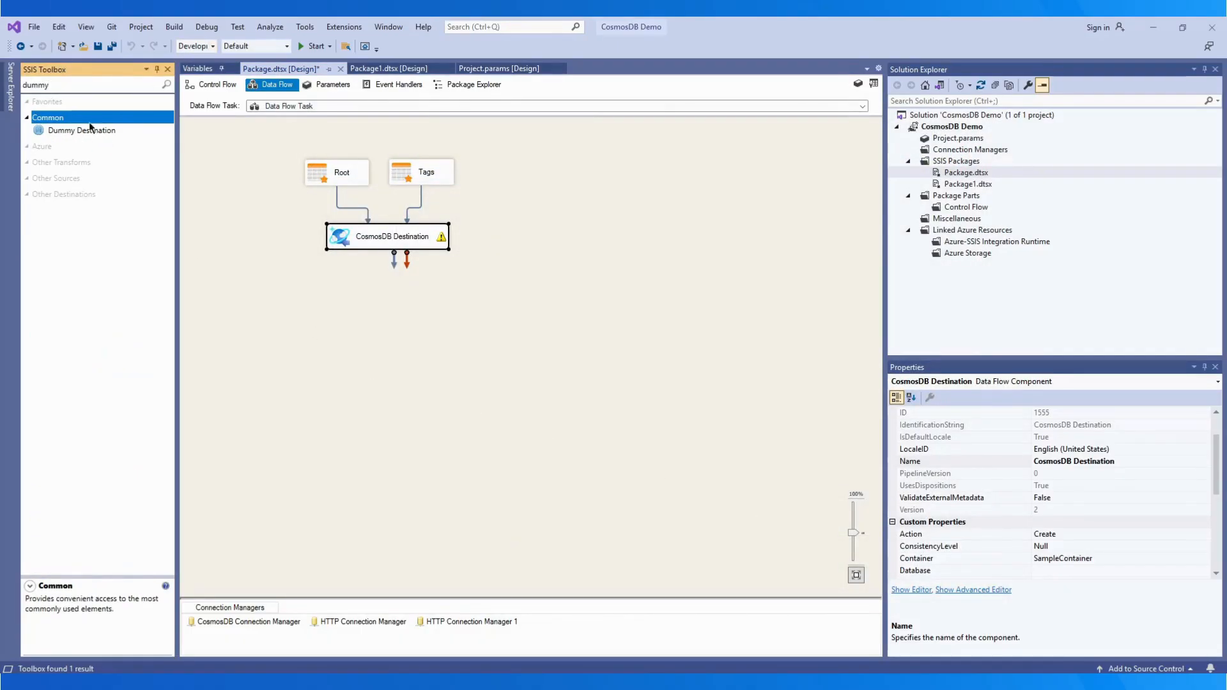
left_click_drag(76, 131, 509, 303)
Connect the CosmosDB Destination's default output to the first Dummy Destination and review that path's column metadata.
left_click(401, 245)
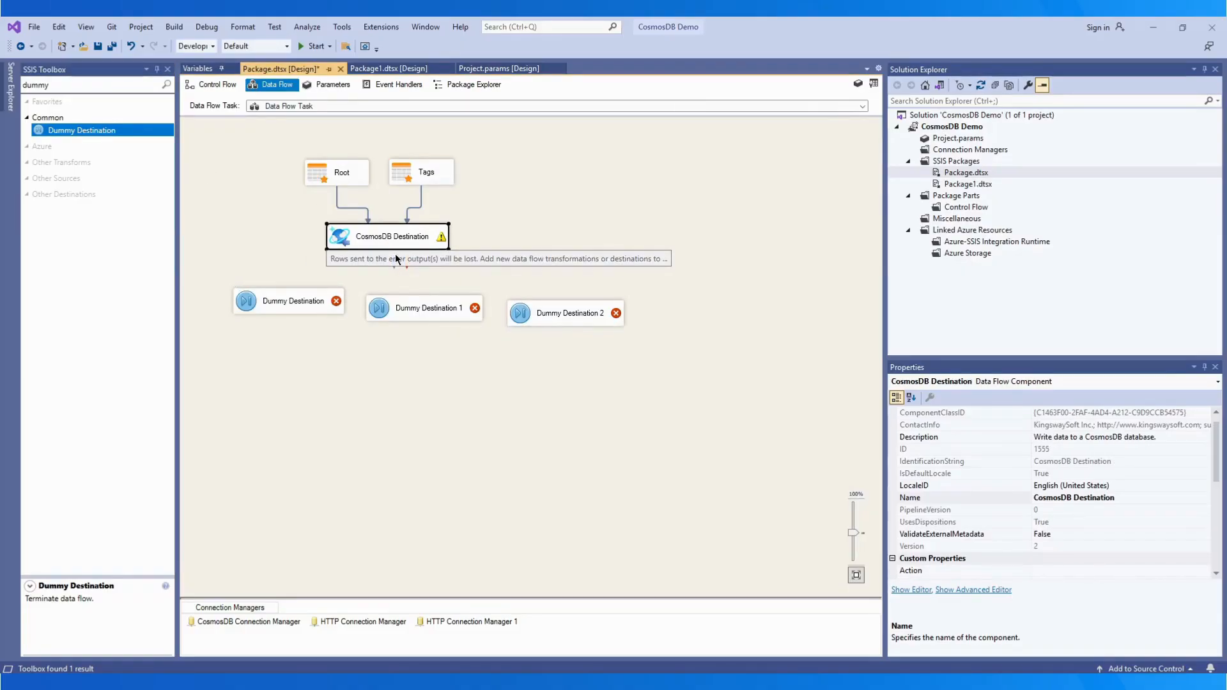
left_click_drag(388, 263, 289, 300)
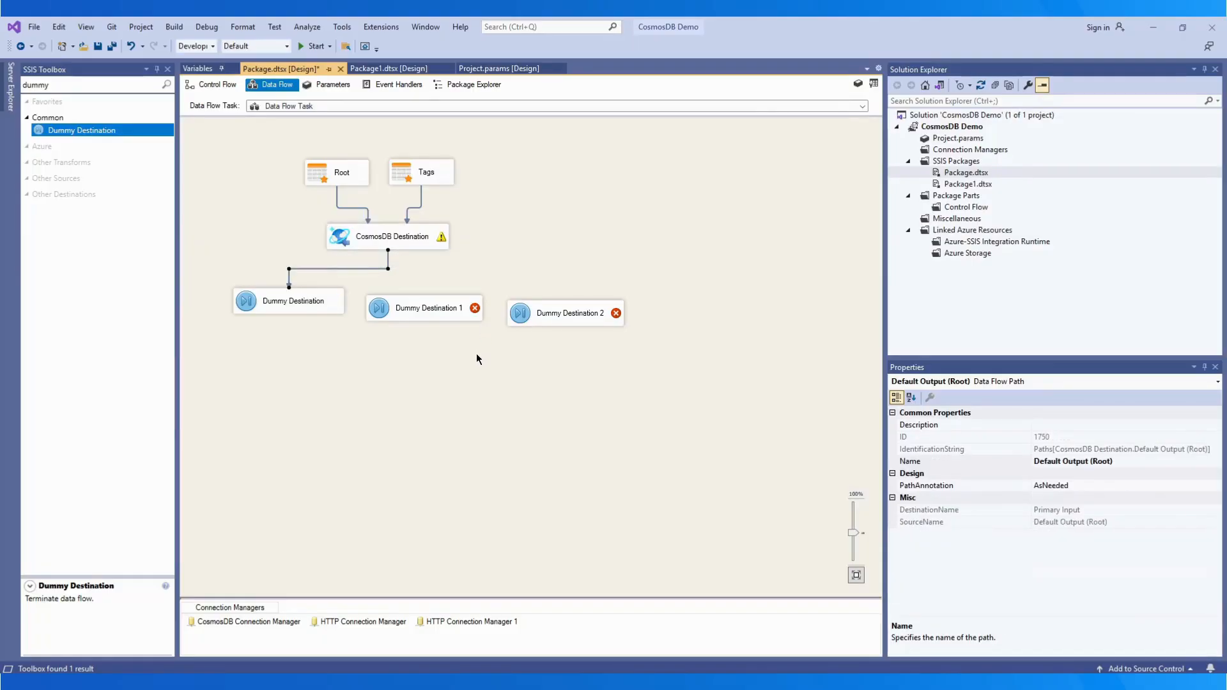
double_click(330, 269)
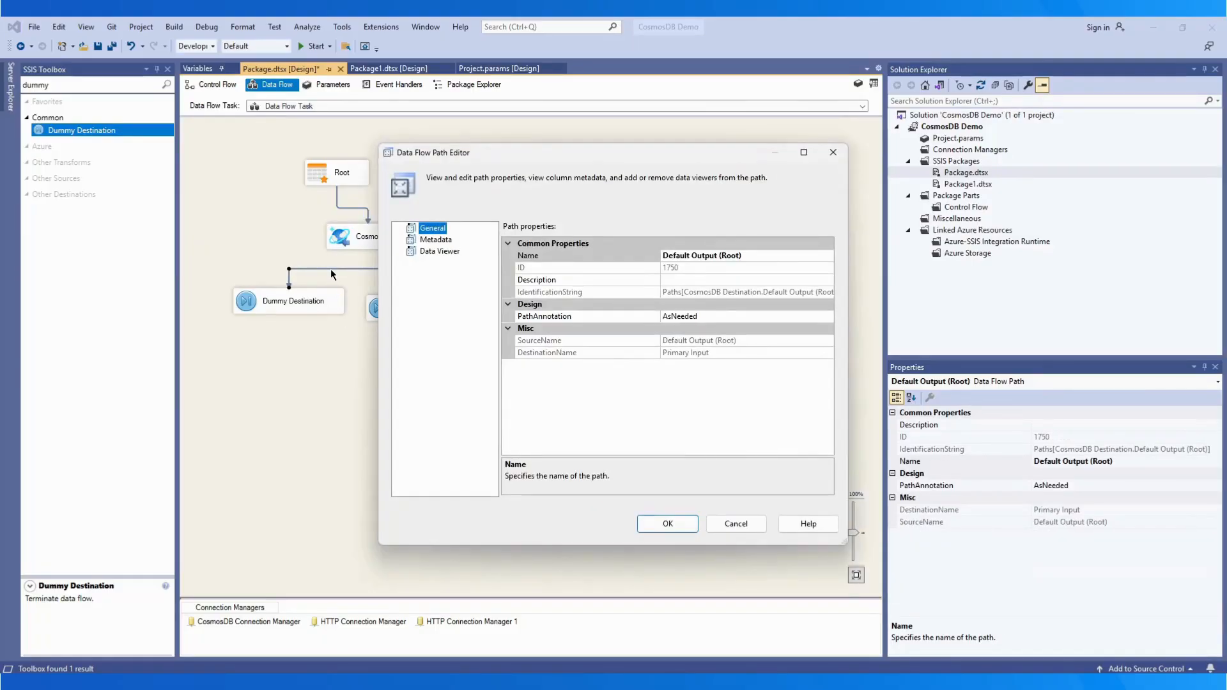
left_click(446, 240)
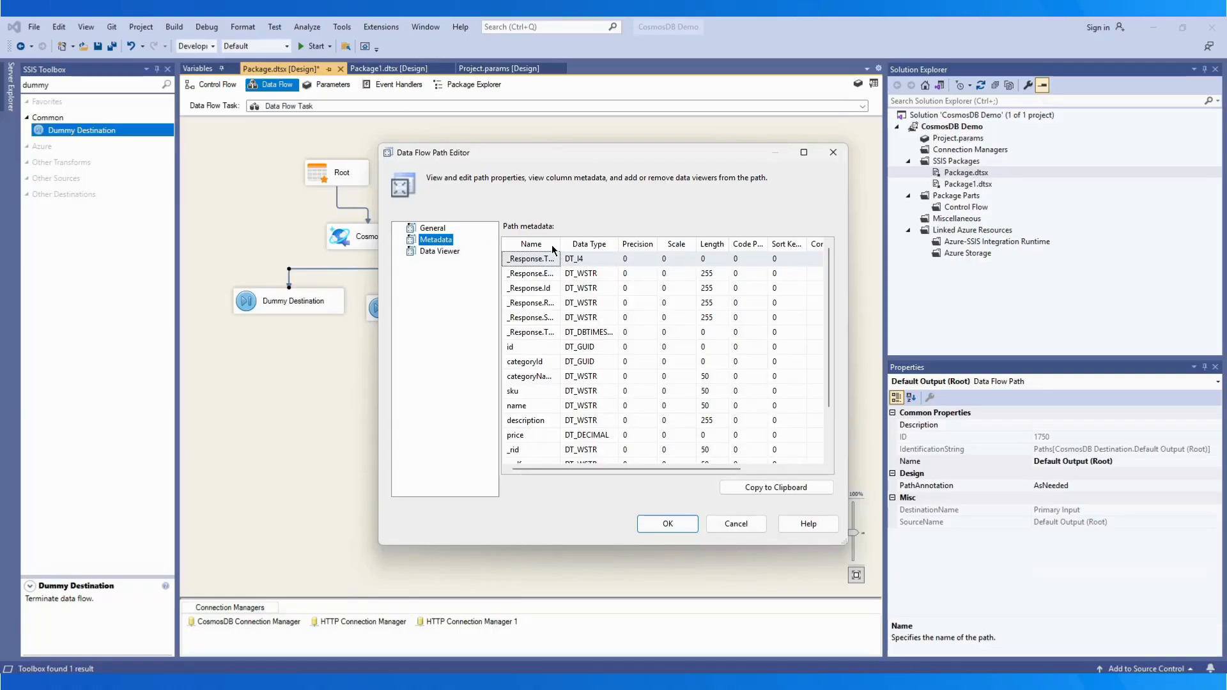
left_click_drag(560, 244, 626, 244)
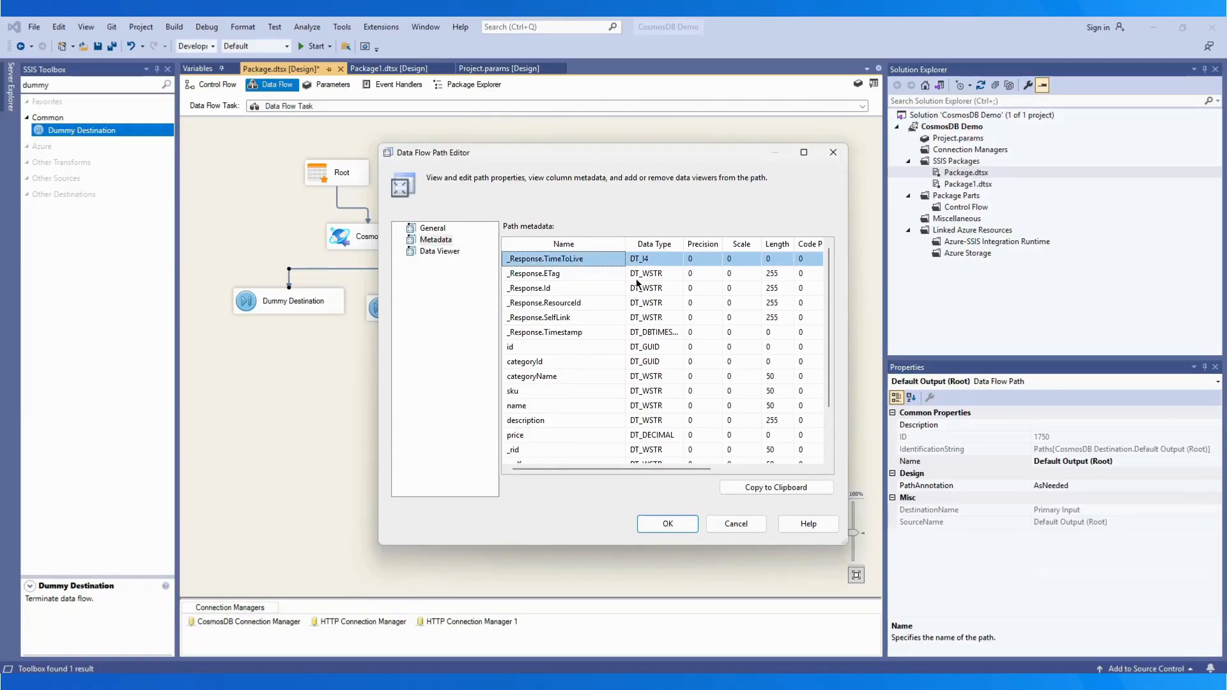
left_click(733, 526)
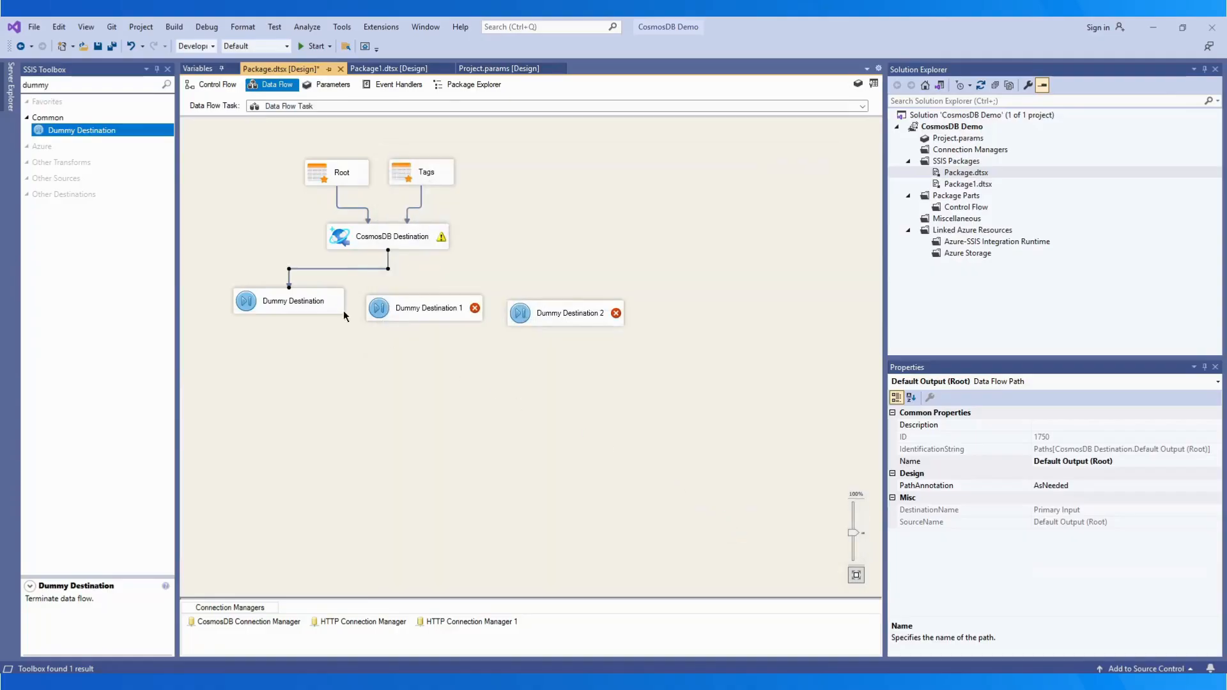
Connect the CosmosDB Destination's Error Output (Root) to Dummy Destination 1, accepting the offered error output configuration.
left_click(358, 246)
left_click_drag(409, 259, 423, 305)
left_click(586, 352)
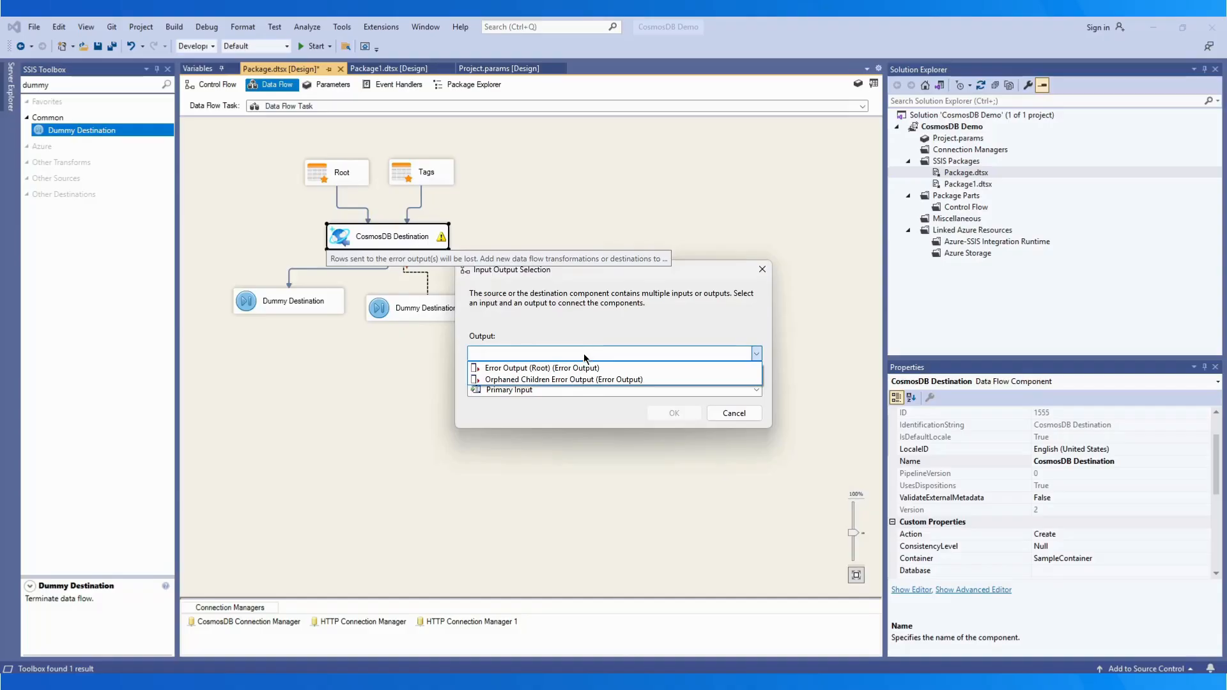
left_click(578, 368)
left_click(674, 413)
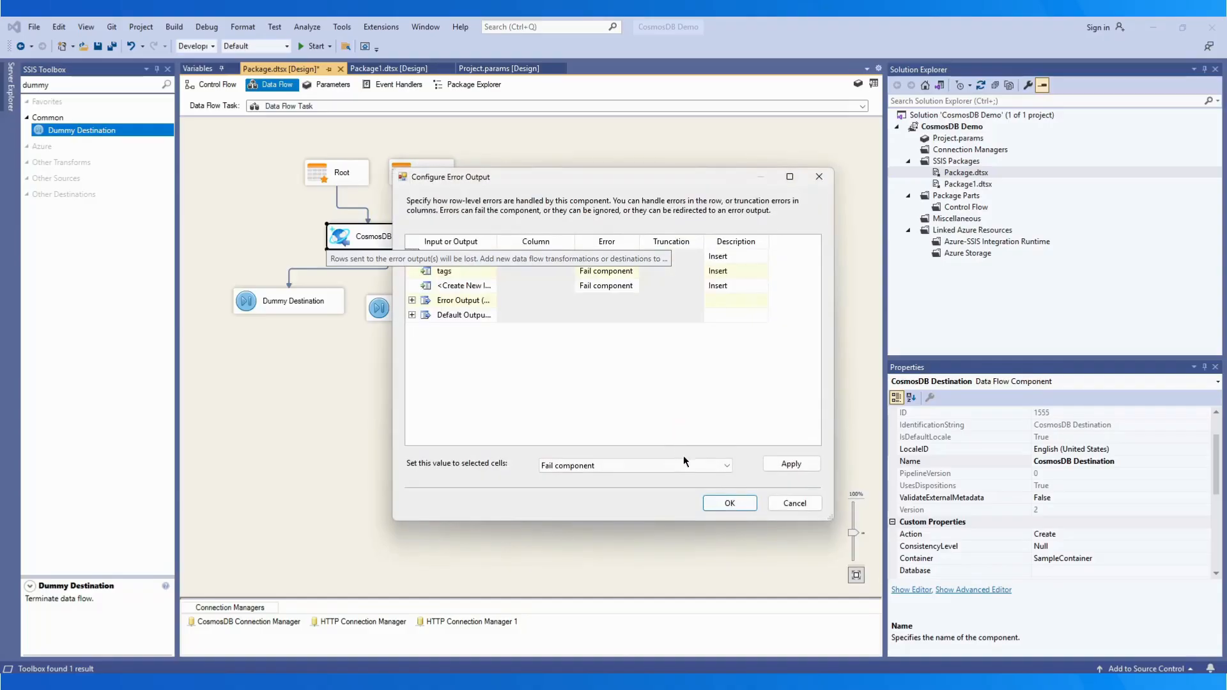
left_click(725, 501)
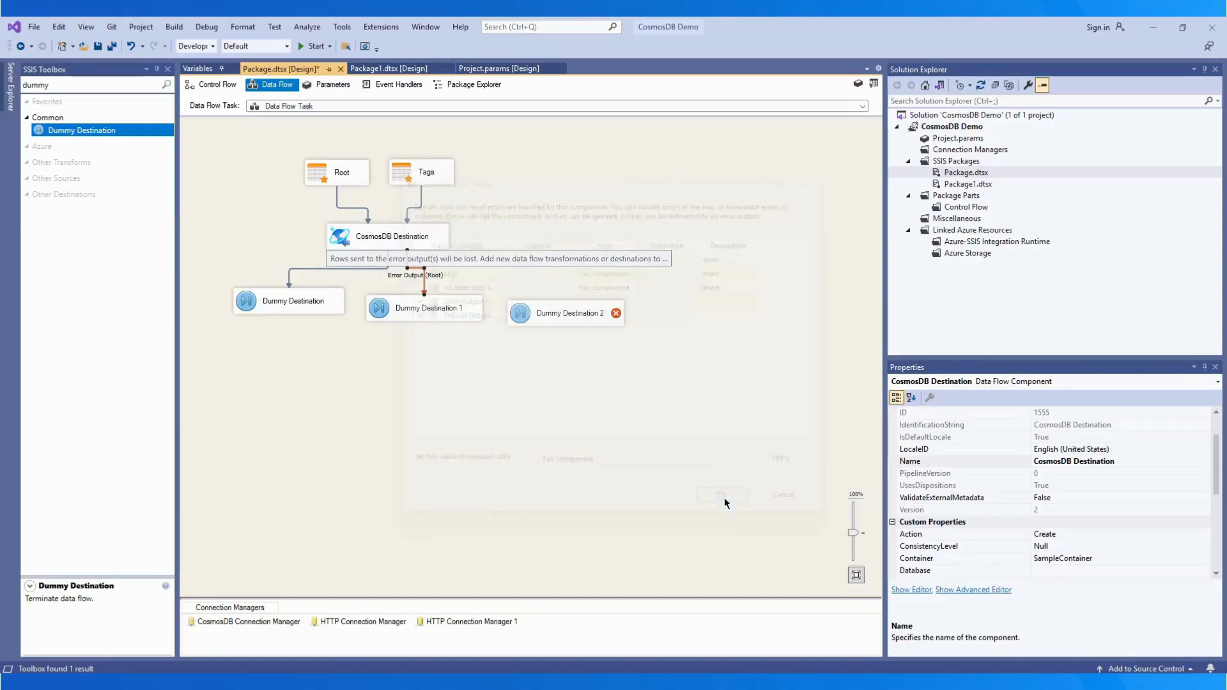
Examine the column metadata of the Error Output (Root) path, widening the name column.
double_click(416, 268)
left_click(435, 241)
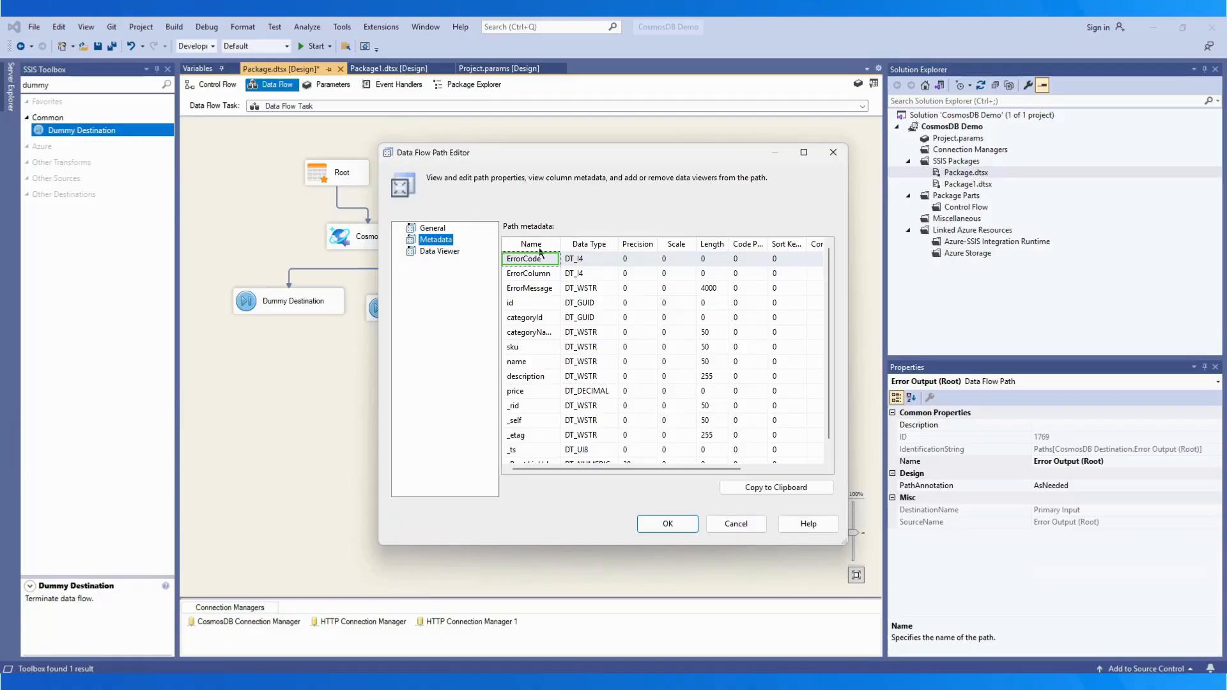
left_click_drag(561, 244, 609, 242)
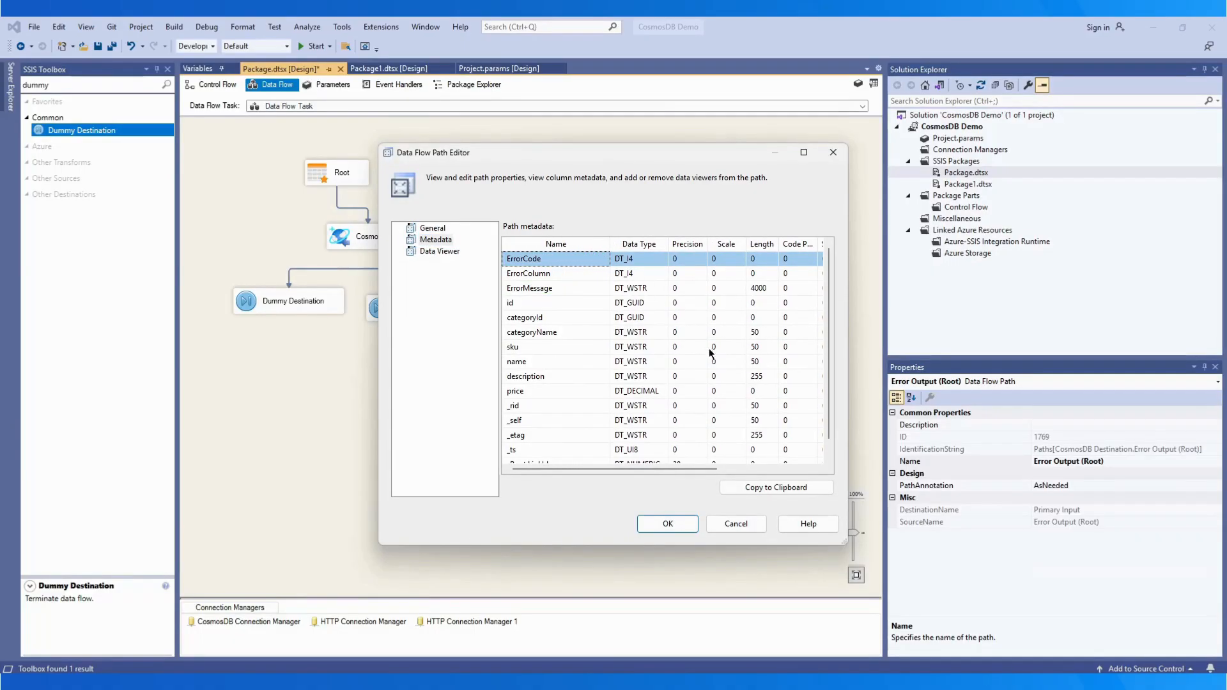
left_click(714, 521)
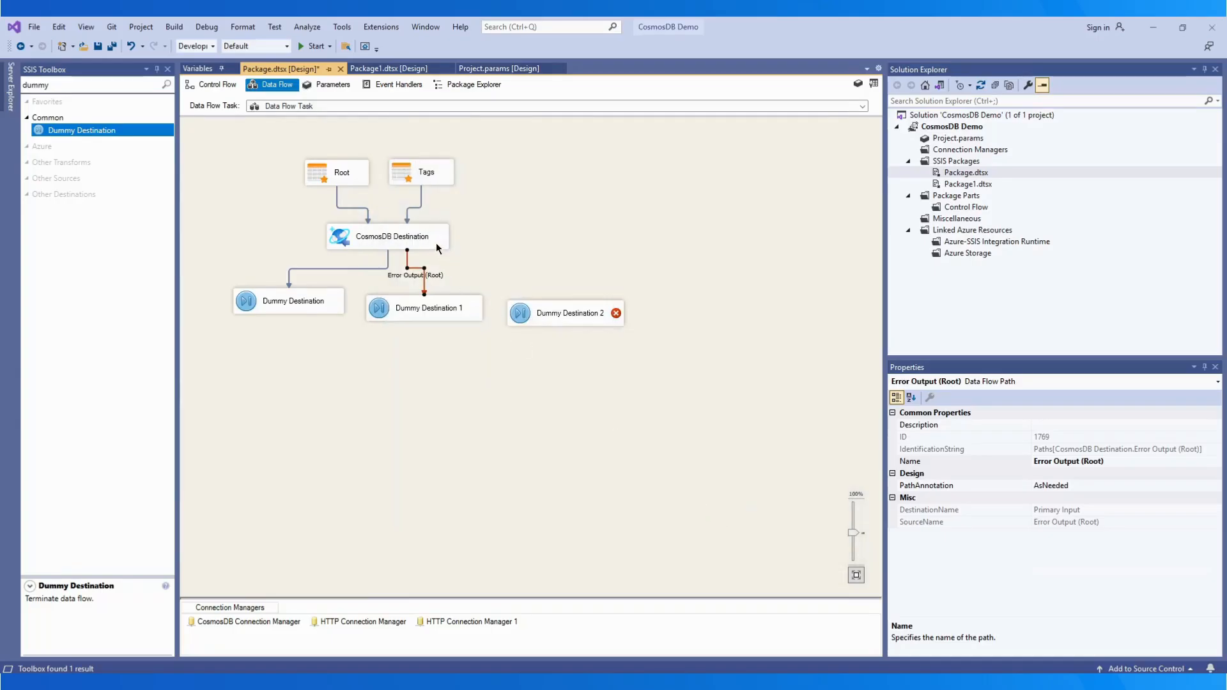
Connect the Orphaned Children Error Output to Dummy Destination 2 and reposition the other two Dummy Destinations to separate the paths.
double_click(437, 244)
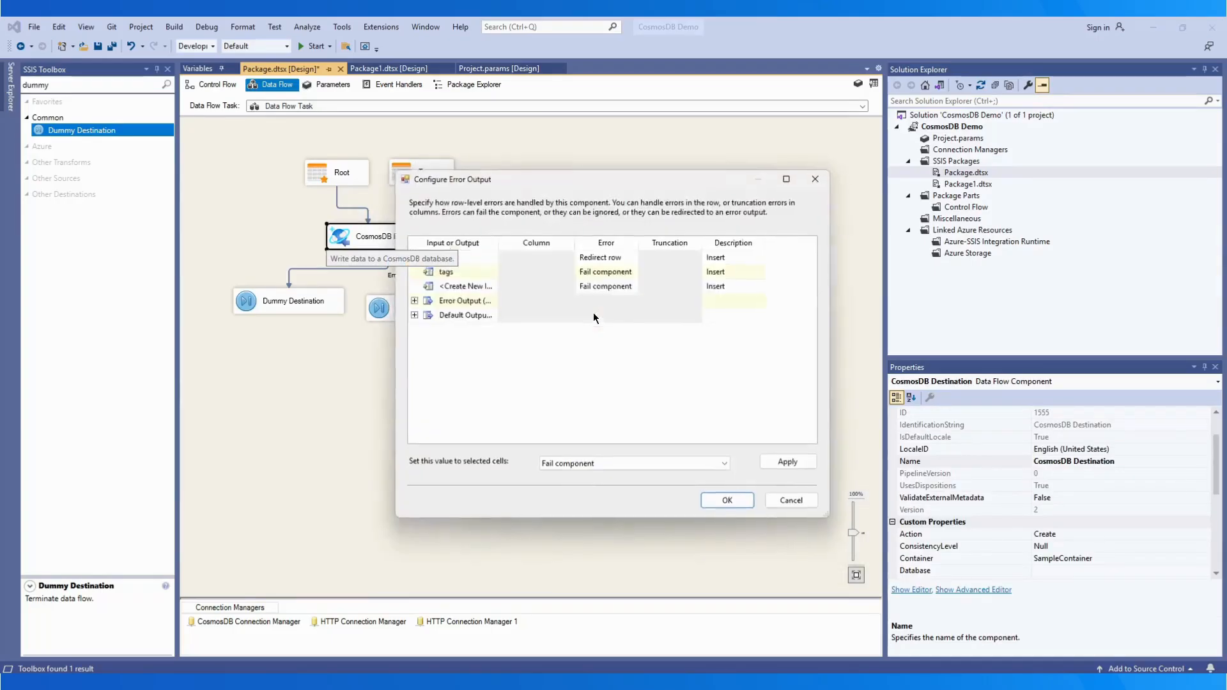
left_click(719, 500)
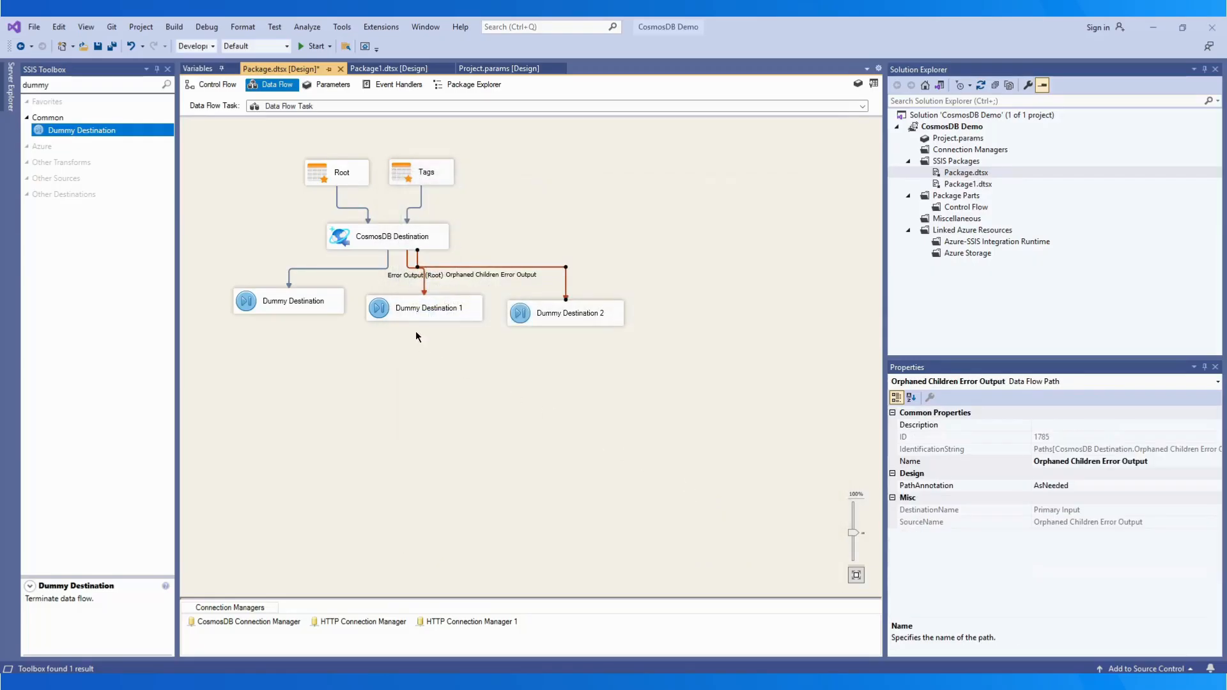
left_click_drag(425, 315, 409, 344)
left_click_drag(326, 302, 317, 308)
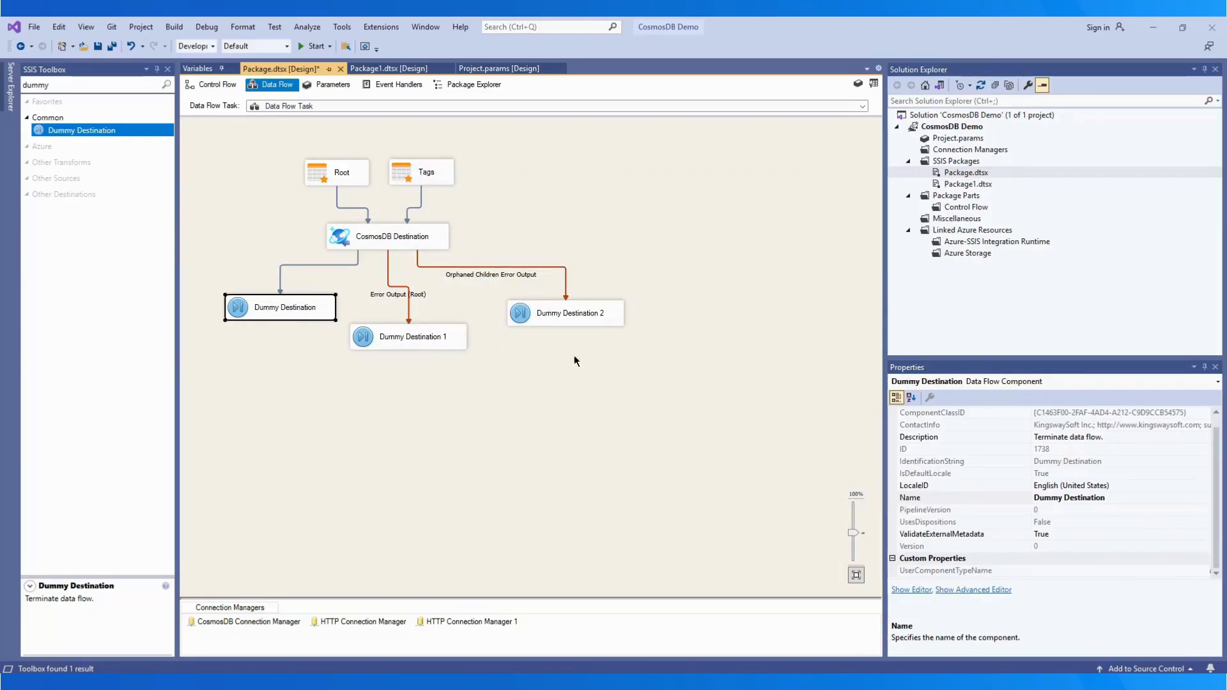